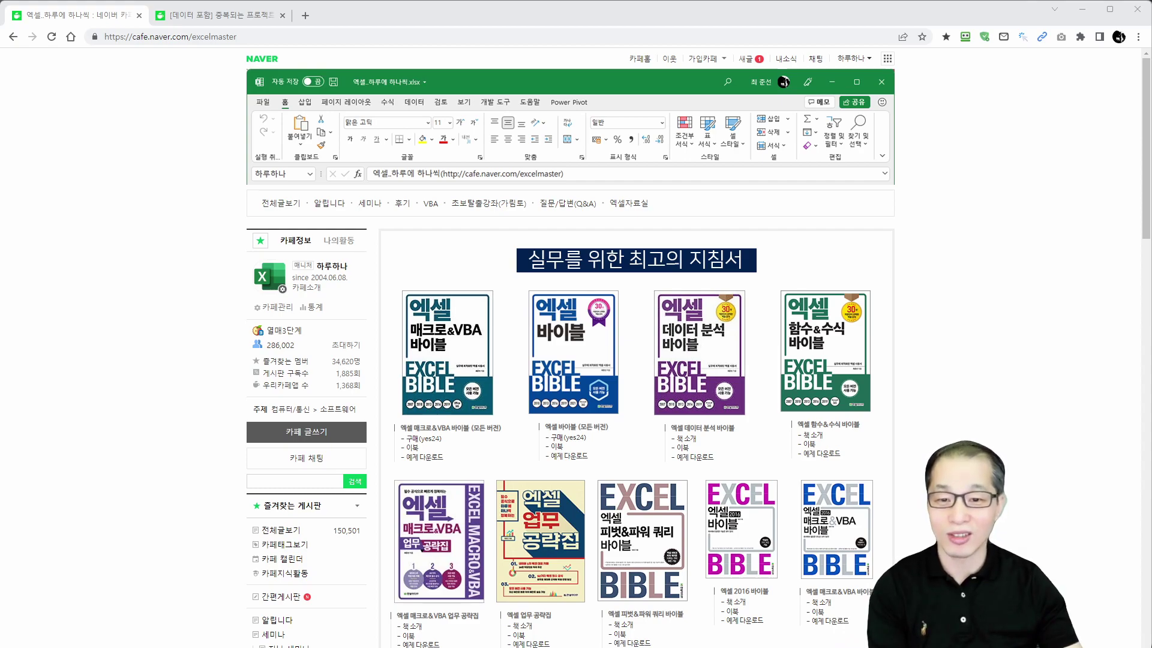
# Step: Open the cafe question post about totals per duplicated project, then mark its title and the attached file 질문2.xlsx
pyautogui.click(240, 18)
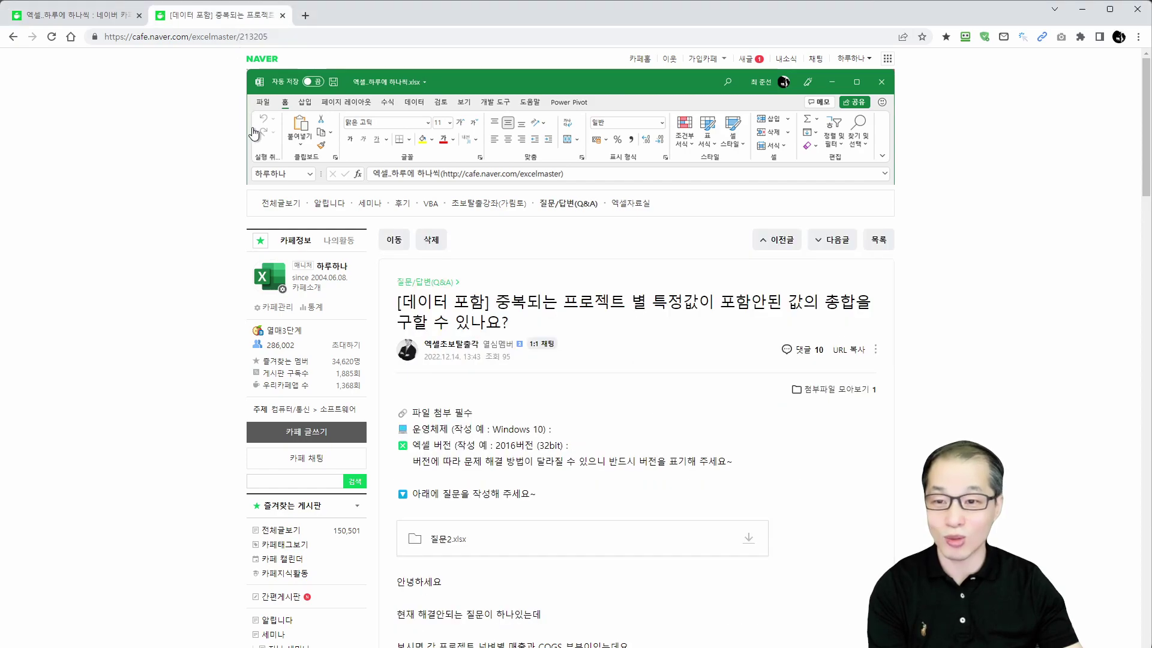
pyautogui.scroll(-1, 311, 218)
pyautogui.scroll(-3, 310, 219)
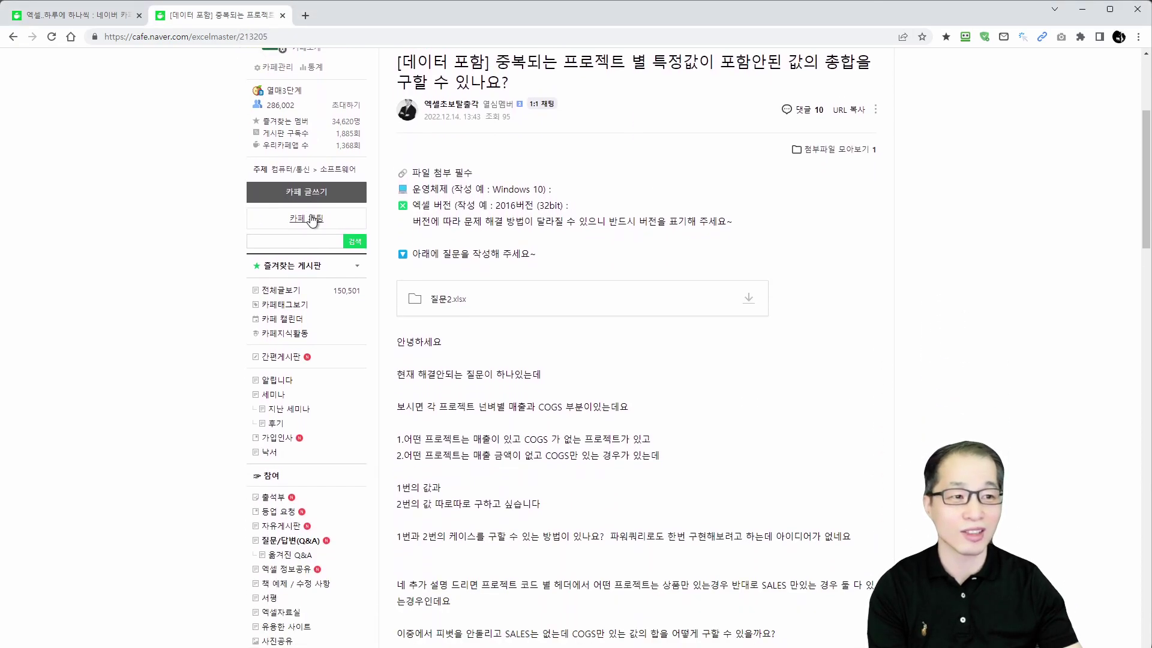
pyautogui.hotkey('alt', 'Tab')
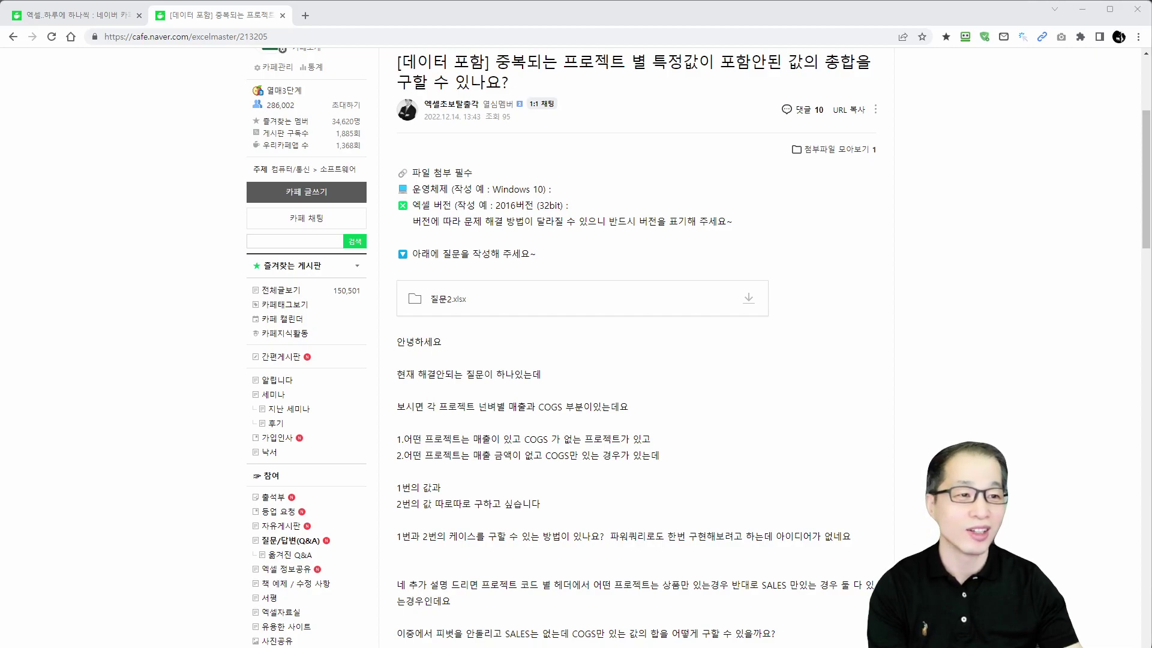
pyautogui.moveTo(413, 77); pyautogui.dragTo(851, 74)
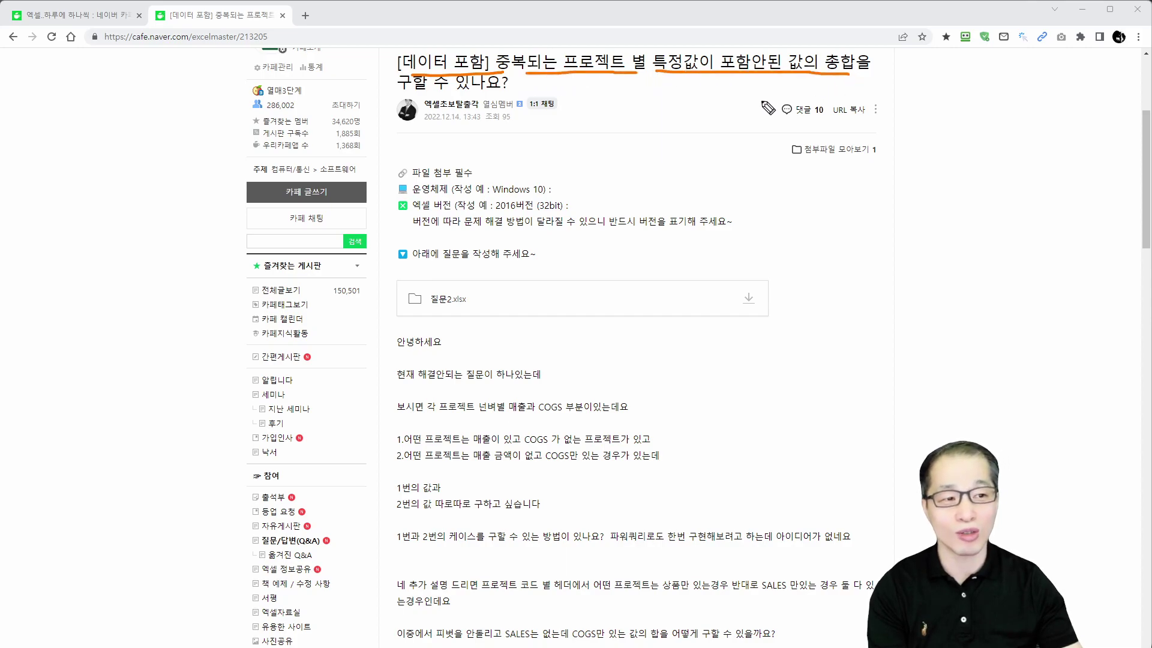
pyautogui.moveTo(391, 282)
pyautogui.mouseDown()
pyautogui.moveTo(378, 295)
pyautogui.moveTo(385, 320)
pyautogui.mouseUp()
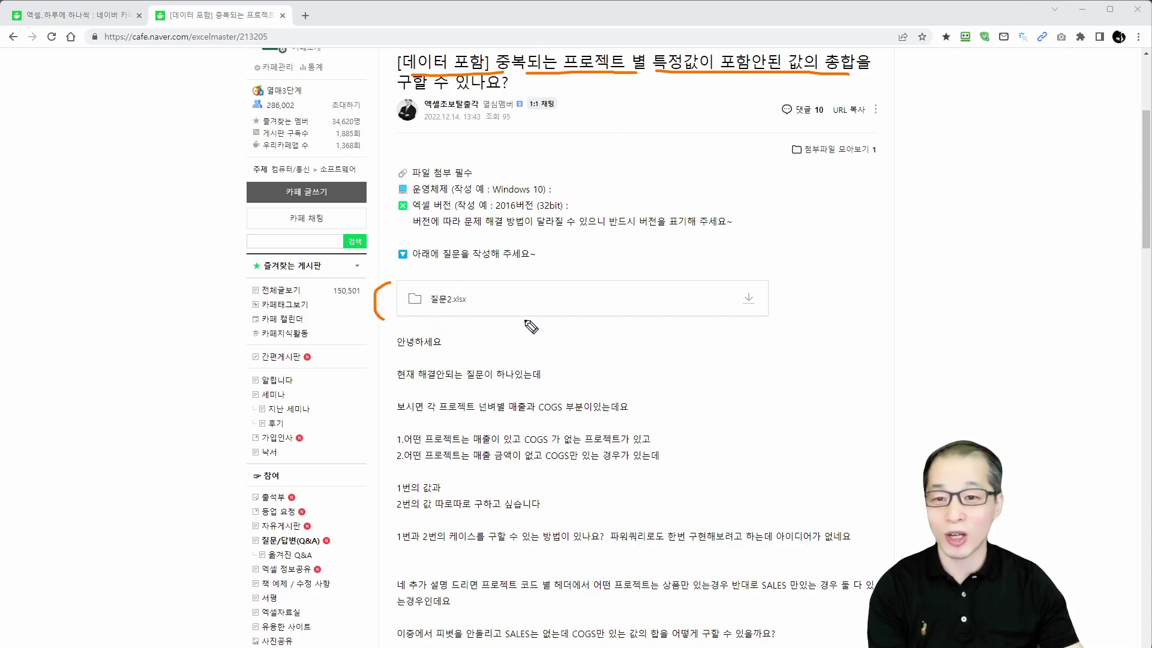
pyautogui.moveTo(480, 319)
pyautogui.mouseDown()
pyautogui.moveTo(447, 318)
pyautogui.moveTo(465, 289)
pyautogui.moveTo(472, 320)
pyautogui.mouseUp()
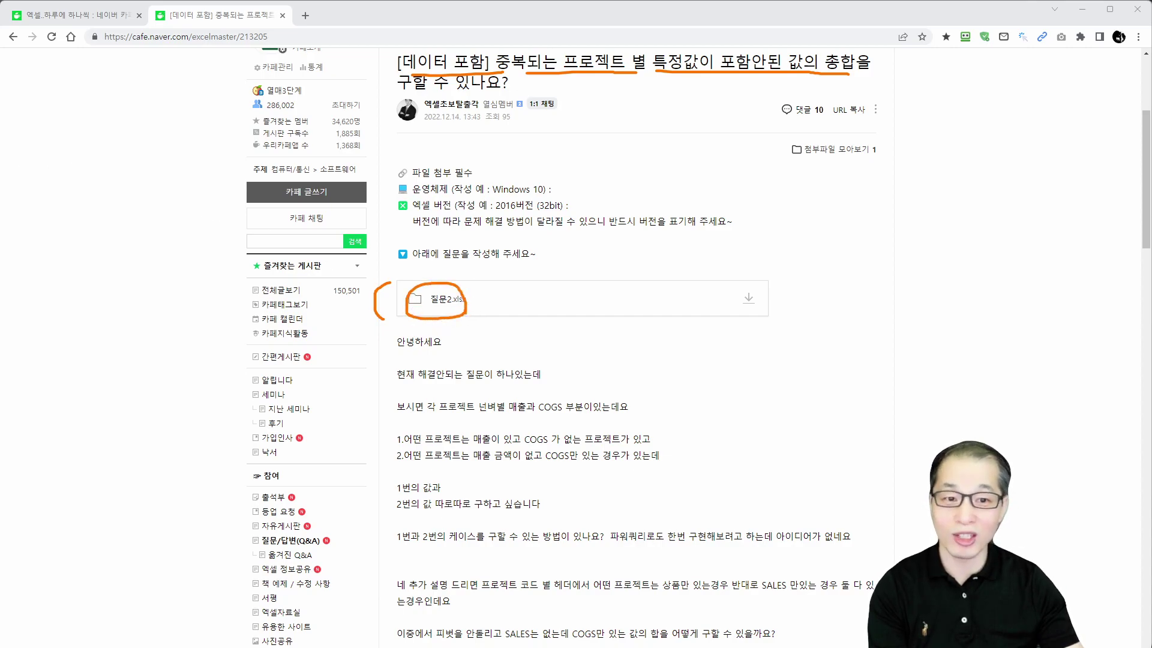
# Step: Read the question text, underlining the sales-without-COGS and COGS-without-sales cases and the request for separate values, then clear the markings
pyautogui.scroll(-4, 357, 276)
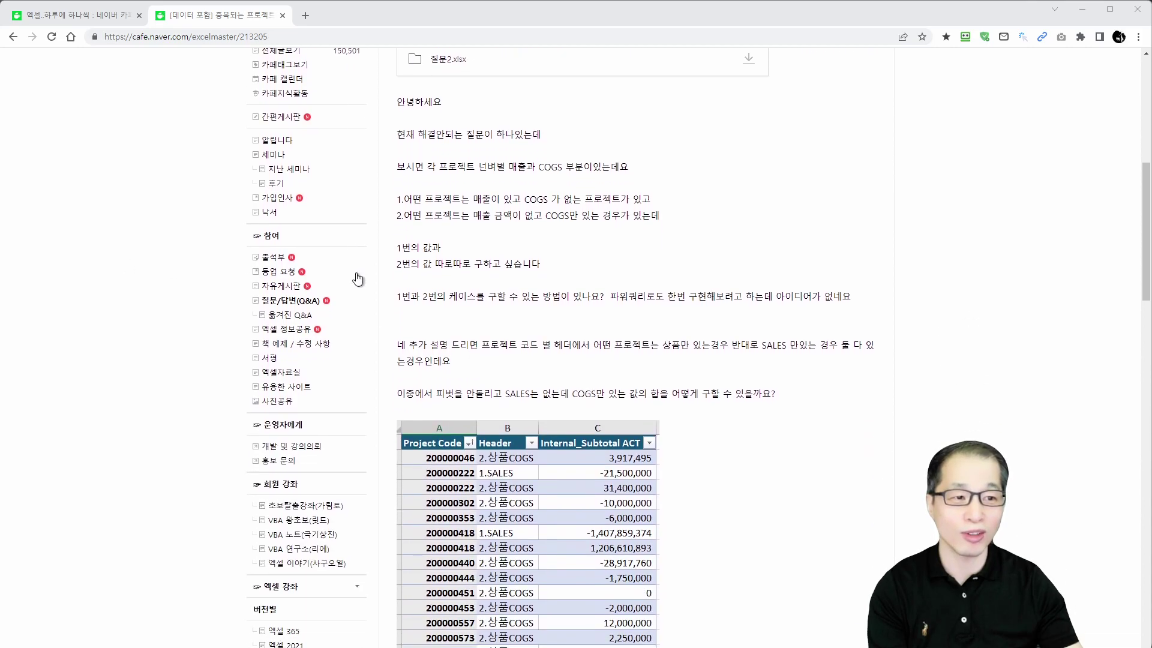
pyautogui.scroll(-1, 358, 278)
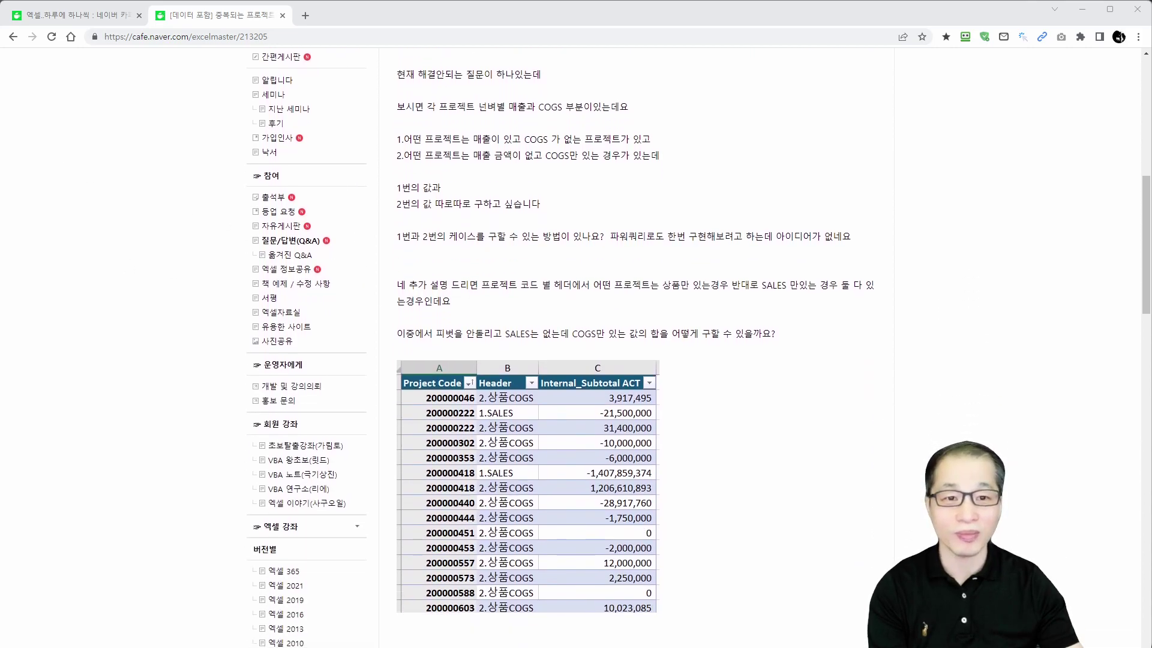
pyautogui.moveTo(395, 84)
pyautogui.mouseDown()
pyautogui.moveTo(489, 86)
pyautogui.moveTo(479, 113)
pyautogui.mouseUp()
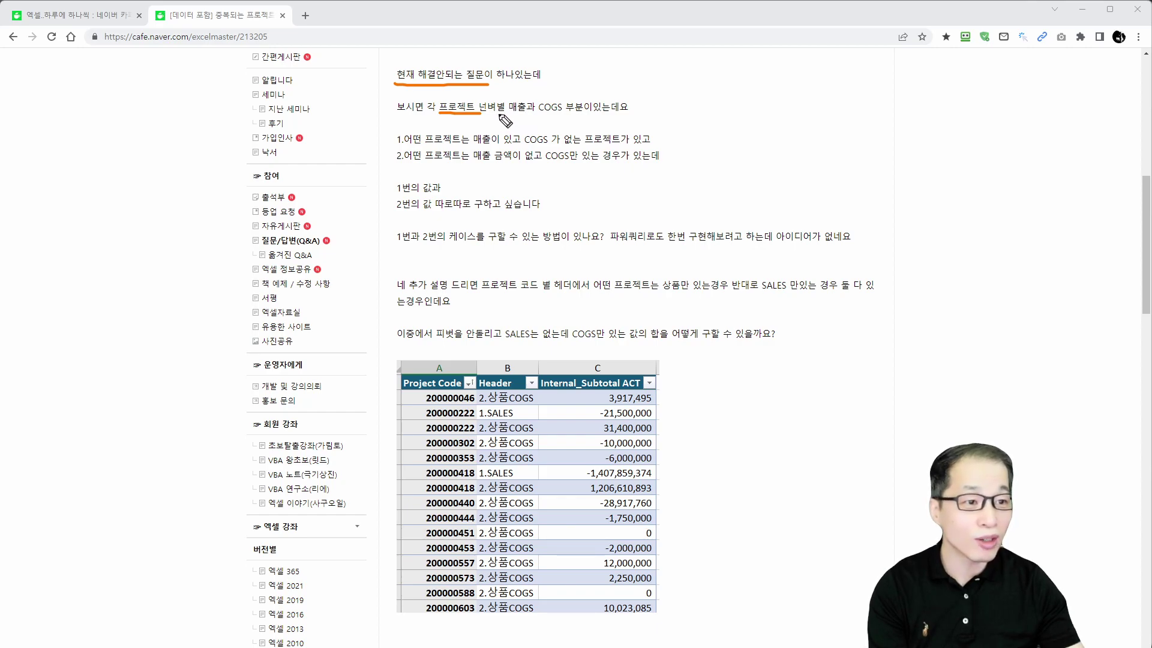
pyautogui.moveTo(536, 112); pyautogui.dragTo(582, 113)
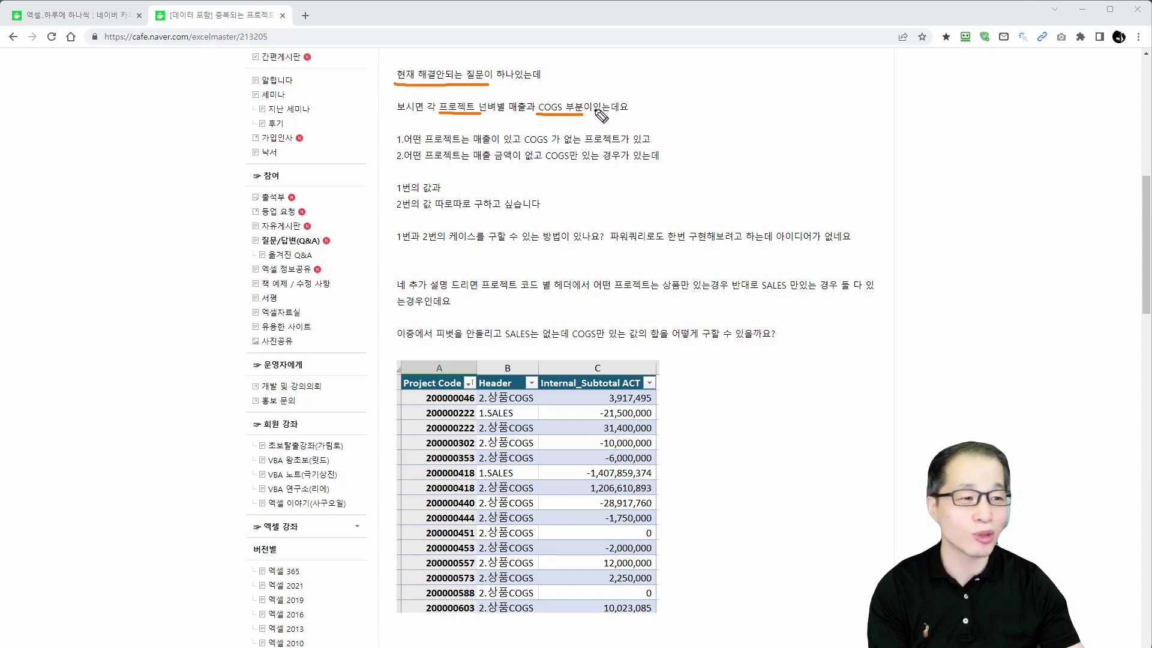
pyautogui.moveTo(407, 144); pyautogui.dragTo(654, 145)
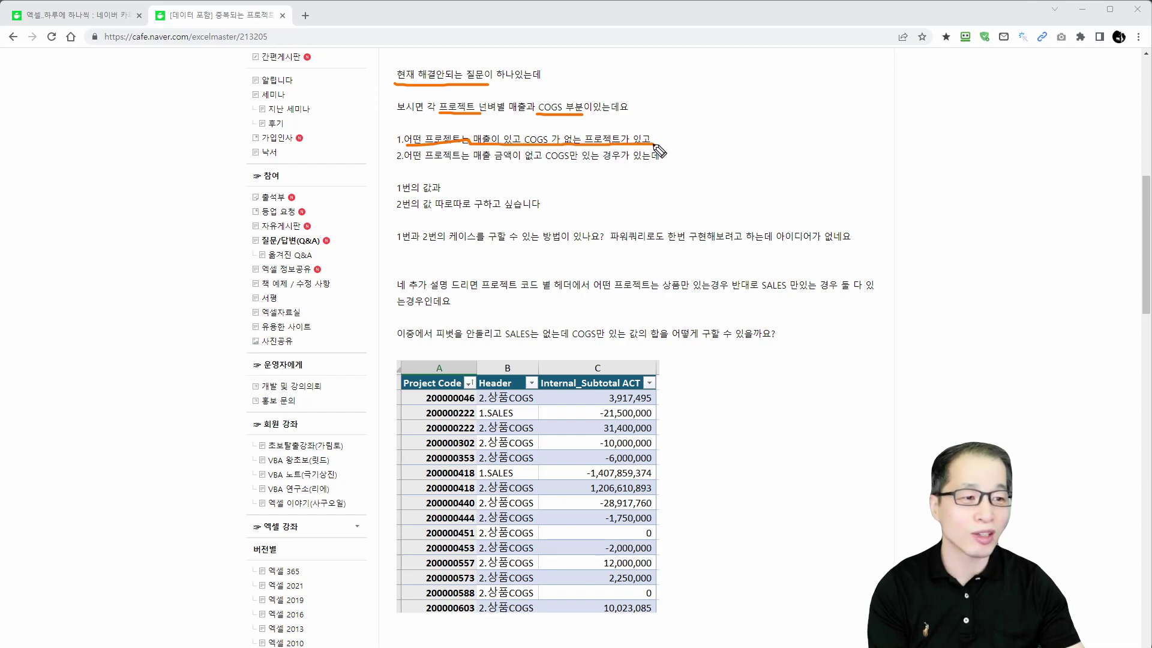
pyautogui.moveTo(399, 162); pyautogui.dragTo(659, 163)
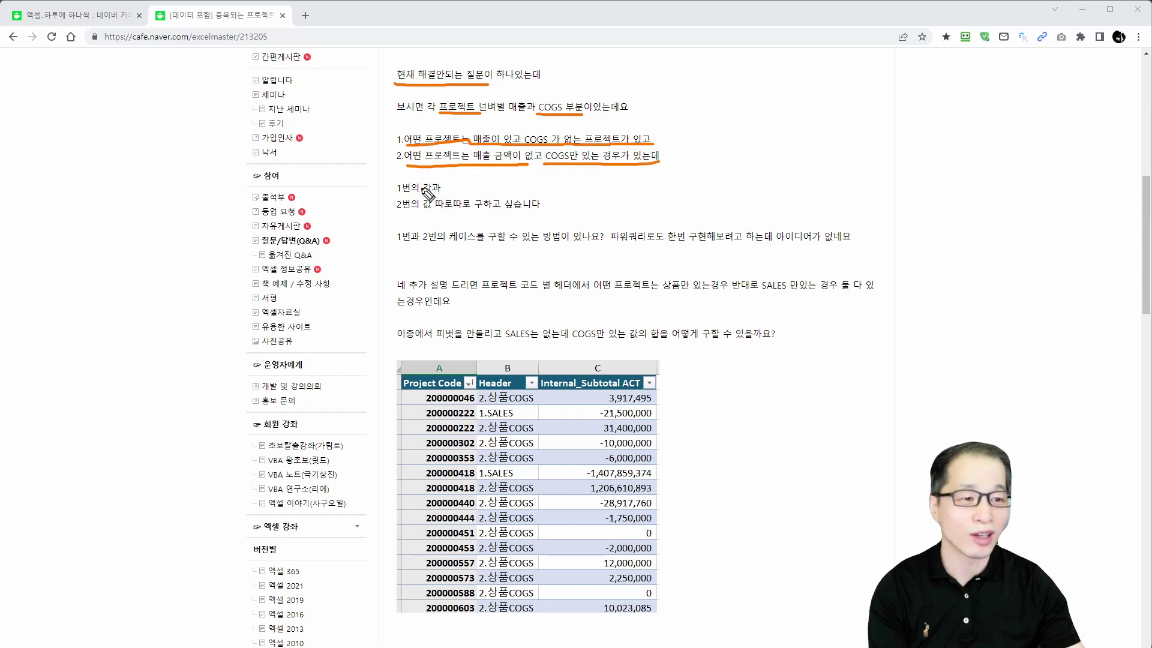
pyautogui.moveTo(391, 194); pyautogui.dragTo(462, 191)
pyautogui.moveTo(393, 213); pyautogui.dragTo(515, 212)
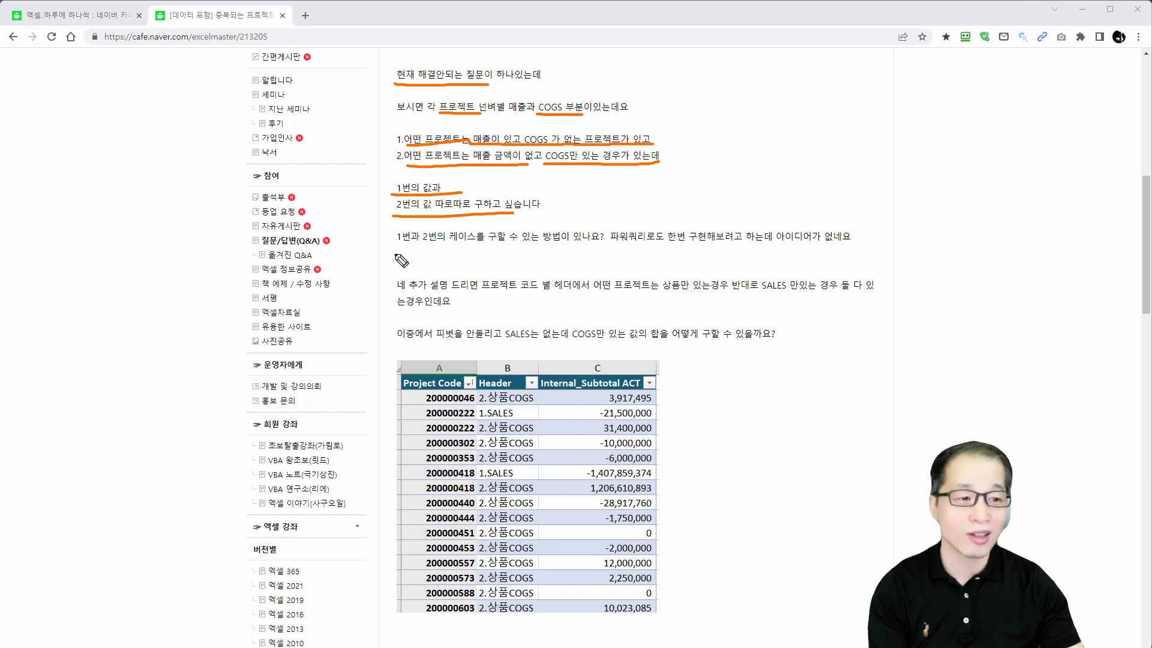
pyautogui.press('e')
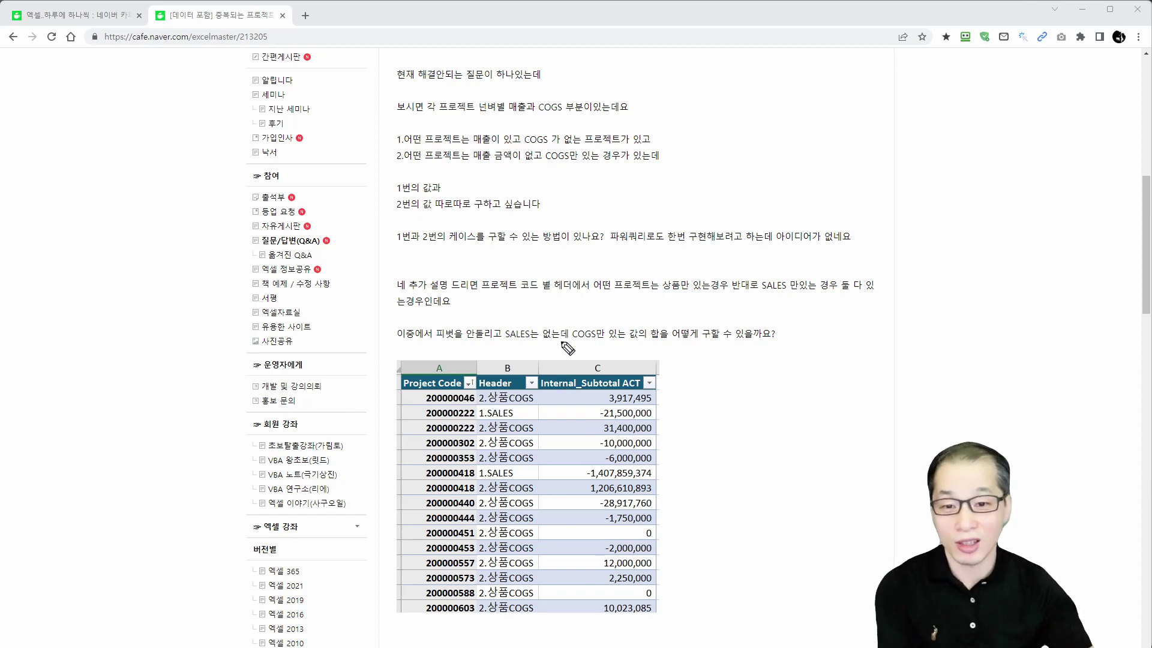
# Step: Mark the Project Code column, the repeated project codes and their 1.SALES rows in the sample table, and underline case 1 in the question
pyautogui.moveTo(448, 338)
pyautogui.mouseDown()
pyautogui.moveTo(444, 377)
pyautogui.moveTo(454, 360)
pyautogui.mouseUp()
pyautogui.moveTo(418, 411); pyautogui.dragTo(419, 430)
pyautogui.moveTo(420, 469); pyautogui.dragTo(418, 490)
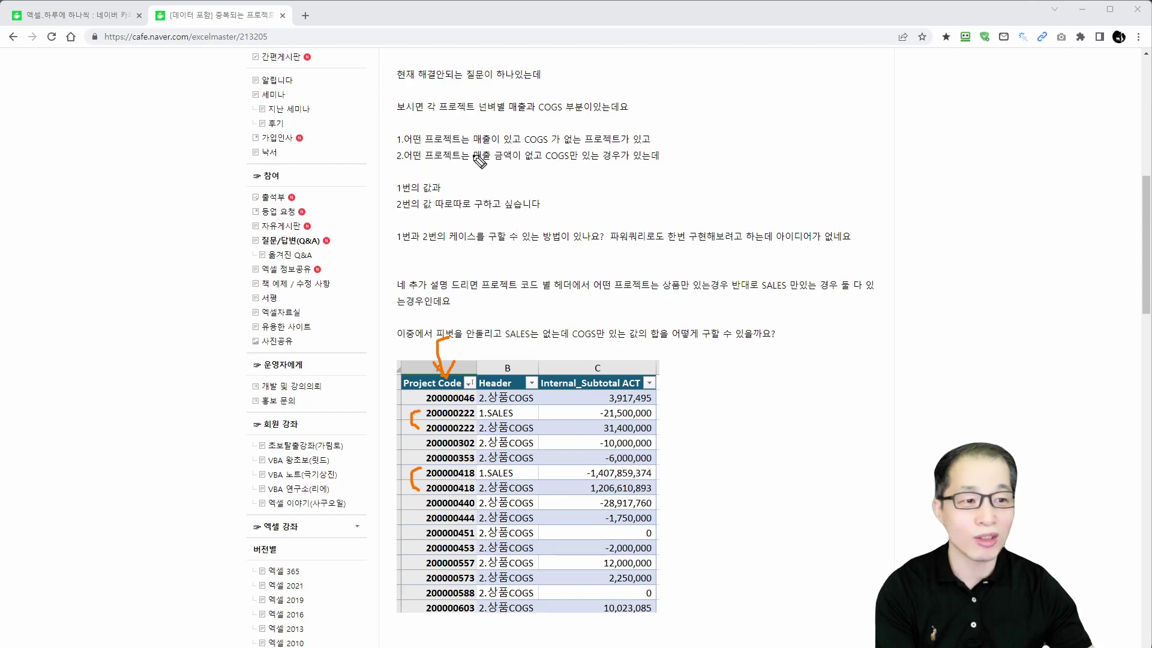
pyautogui.moveTo(406, 144); pyautogui.dragTo(519, 152)
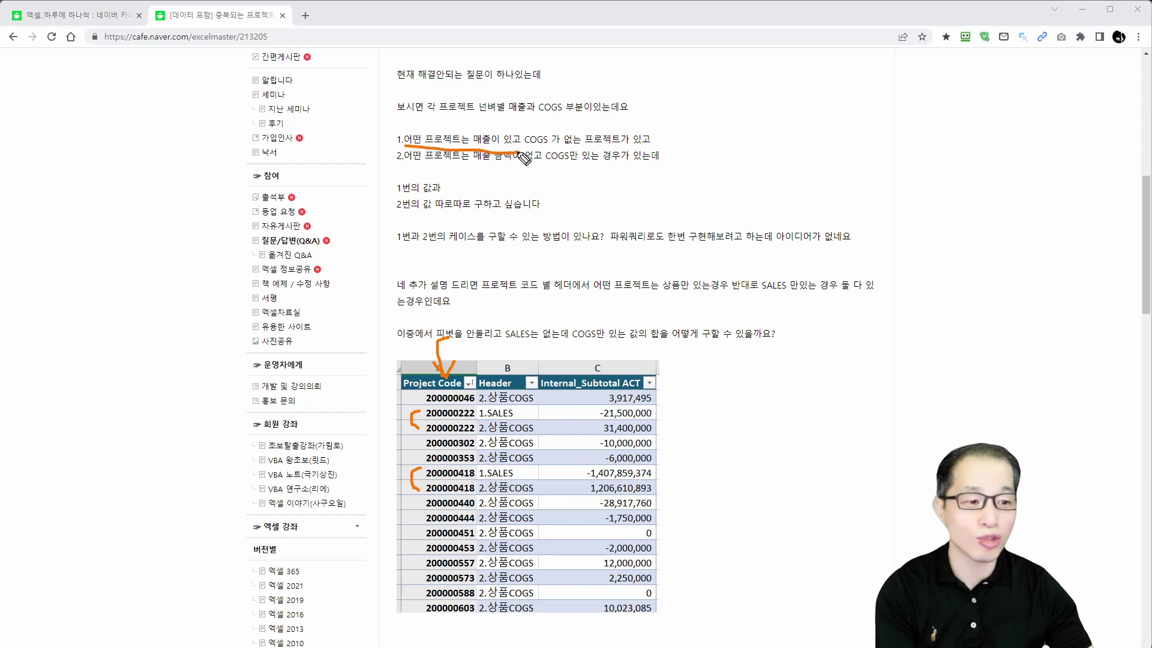
pyautogui.moveTo(482, 418); pyautogui.dragTo(513, 418)
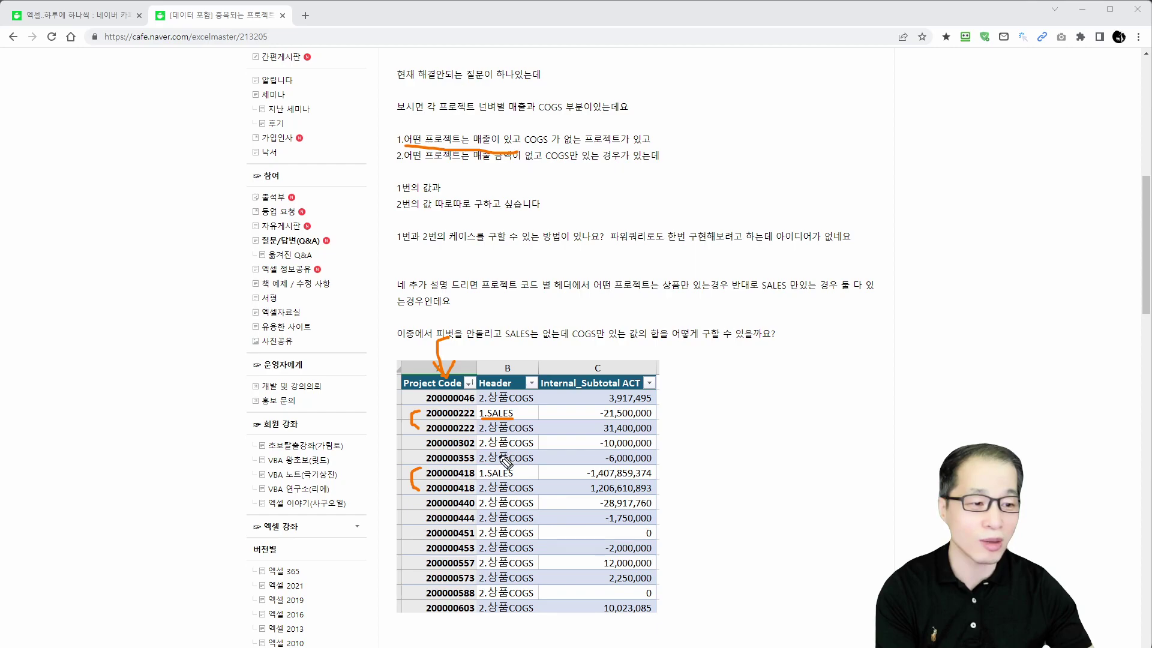
pyautogui.moveTo(481, 479); pyautogui.dragTo(510, 480)
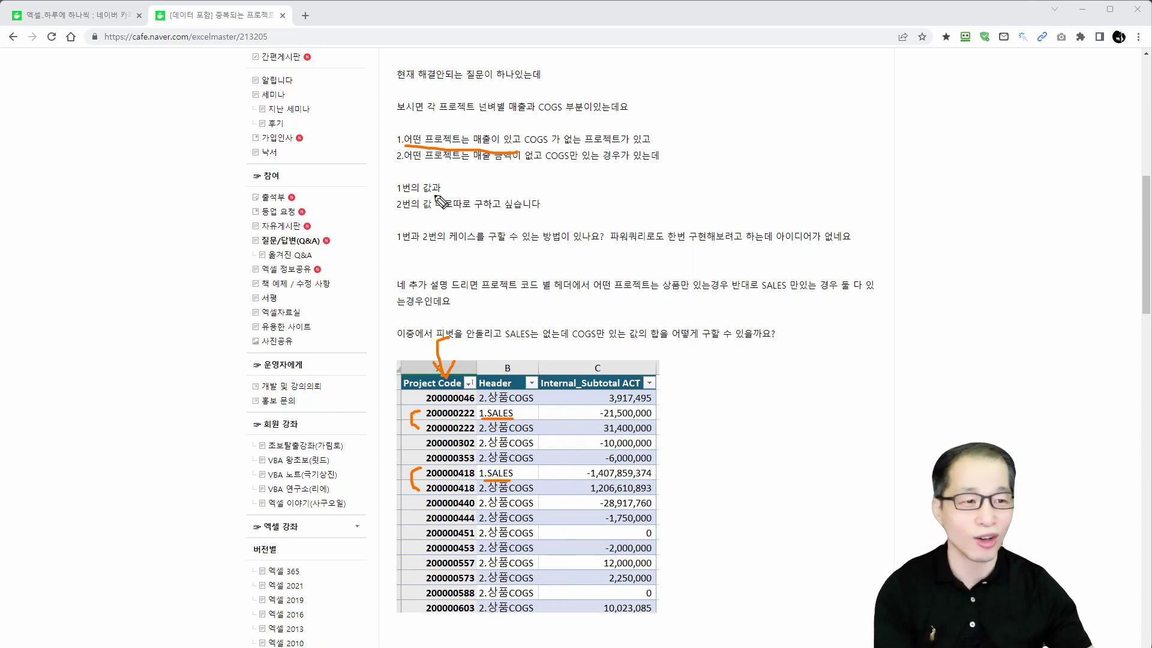
# Step: Underline case 2 in the question and the first project row in the sample table, which holds only 2.상품COGS
pyautogui.moveTo(403, 163); pyautogui.dragTo(539, 165)
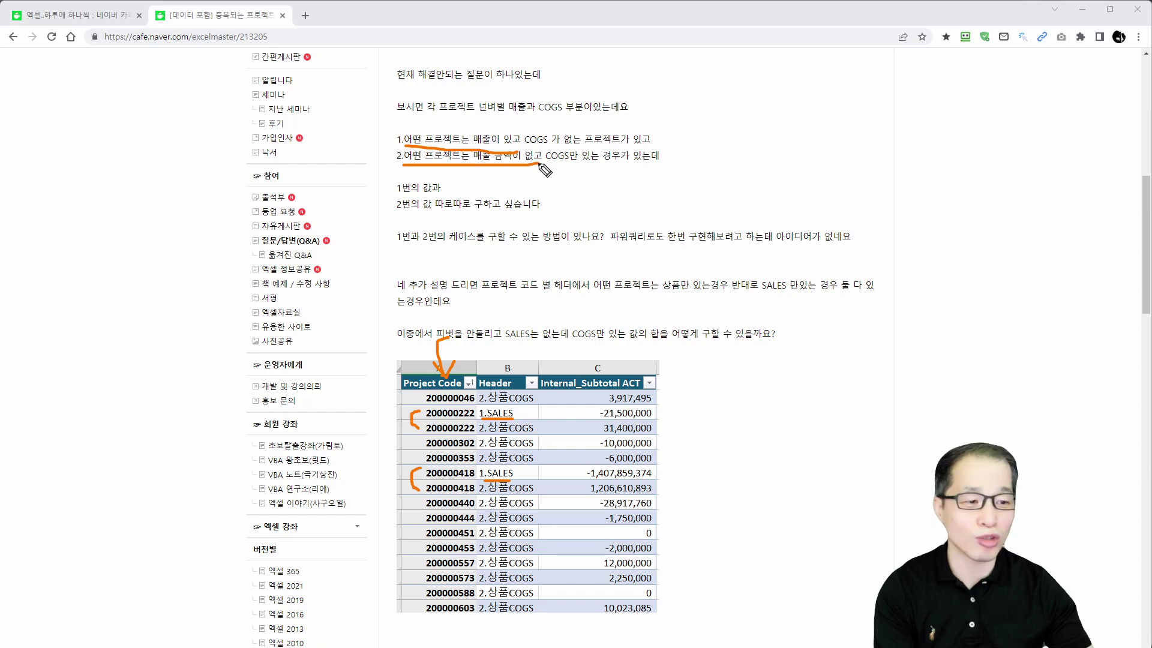
pyautogui.moveTo(425, 402); pyautogui.dragTo(472, 399)
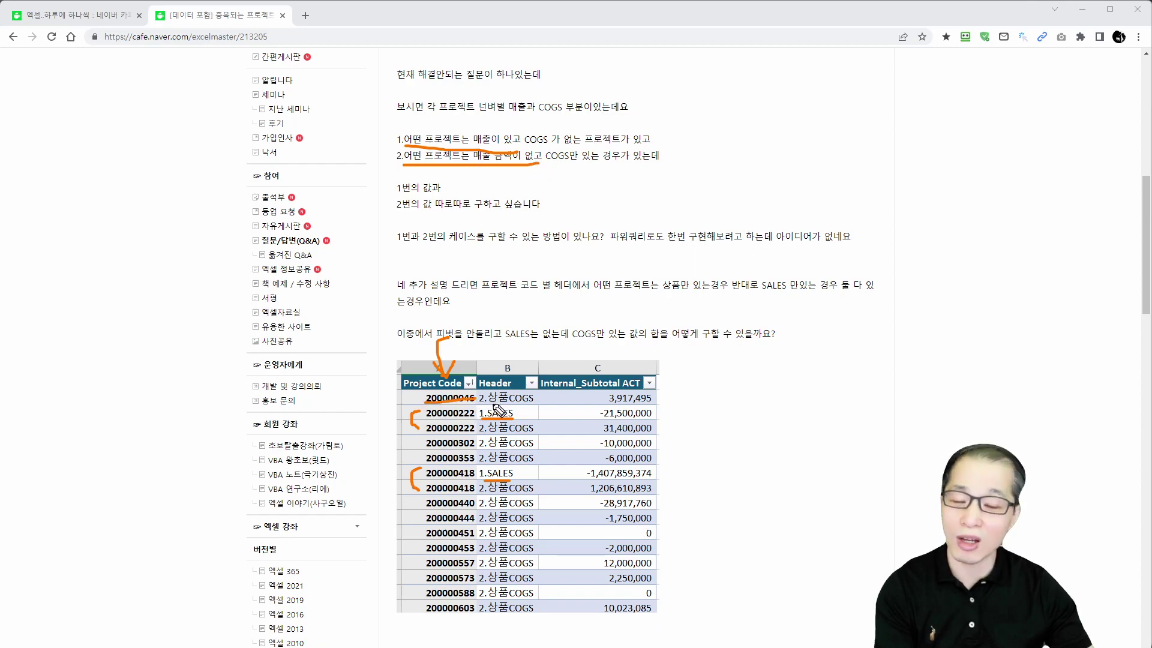
pyautogui.moveTo(487, 406); pyautogui.dragTo(543, 406)
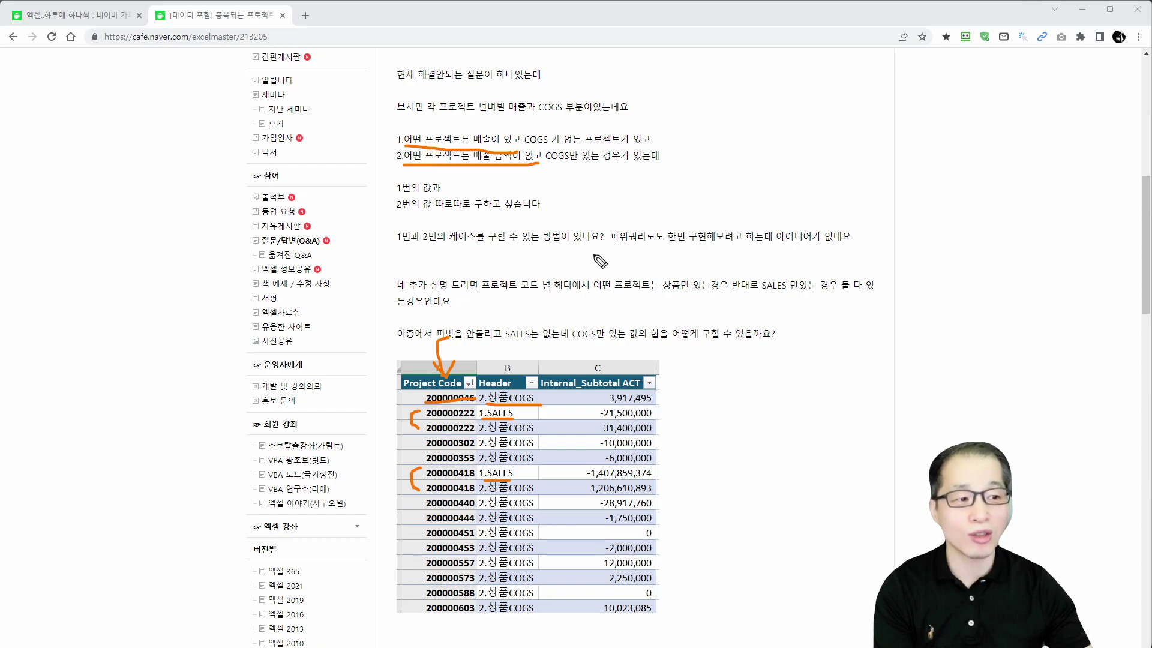
# Step: Circle the Power Query, idea and no-pivot remarks in the question, draw an arrow beside the sample table, and clear all markings
pyautogui.moveTo(668, 248)
pyautogui.mouseDown()
pyautogui.moveTo(607, 244)
pyautogui.moveTo(668, 247)
pyautogui.mouseUp()
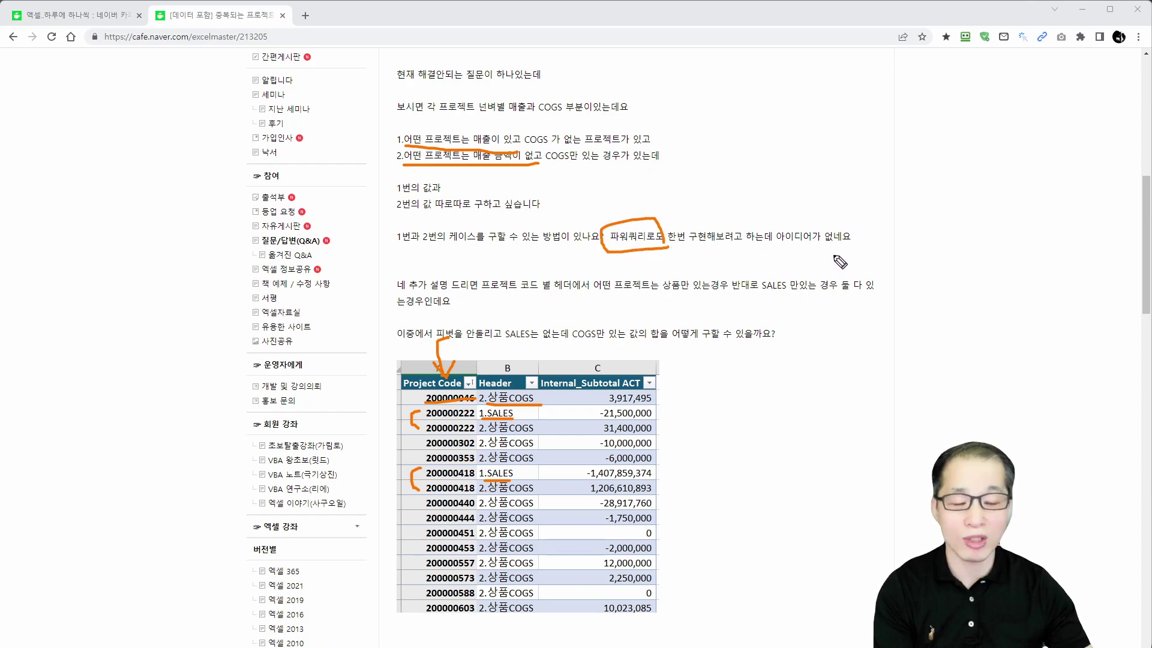
pyautogui.moveTo(815, 252)
pyautogui.mouseDown()
pyautogui.moveTo(777, 227)
pyautogui.moveTo(825, 244)
pyautogui.mouseUp()
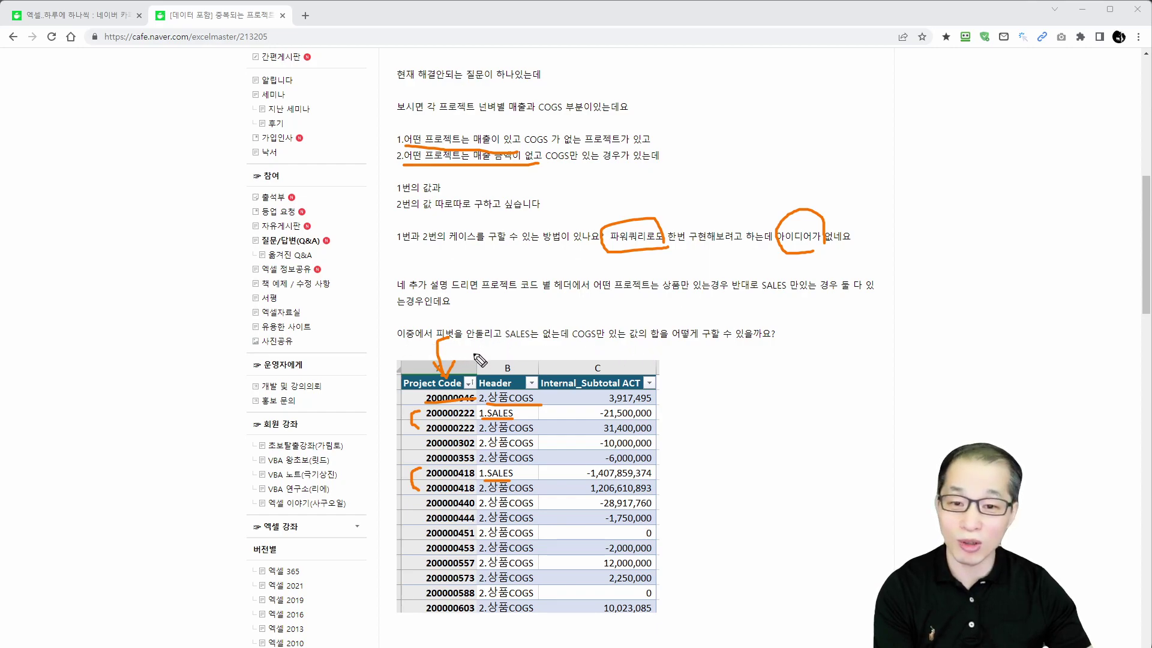
pyautogui.moveTo(474, 341)
pyautogui.mouseDown()
pyautogui.moveTo(441, 341)
pyautogui.moveTo(506, 342)
pyautogui.mouseUp()
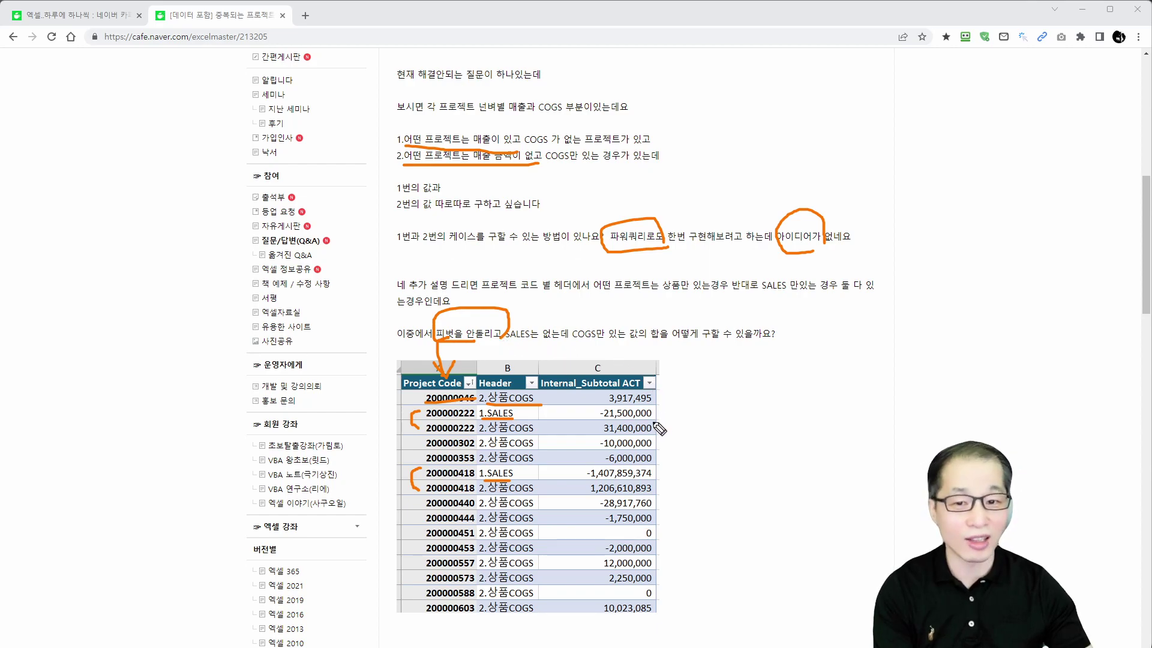
pyautogui.moveTo(709, 406)
pyautogui.mouseDown()
pyautogui.moveTo(676, 469)
pyautogui.moveTo(702, 478)
pyautogui.mouseUp()
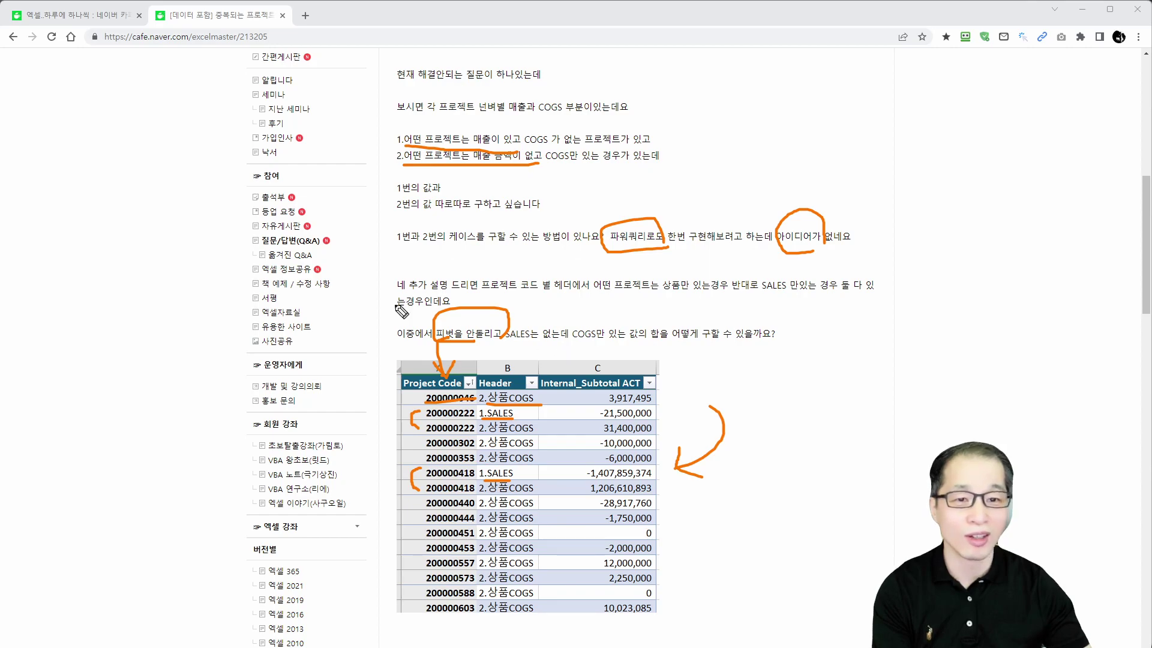
pyautogui.press('Escape')
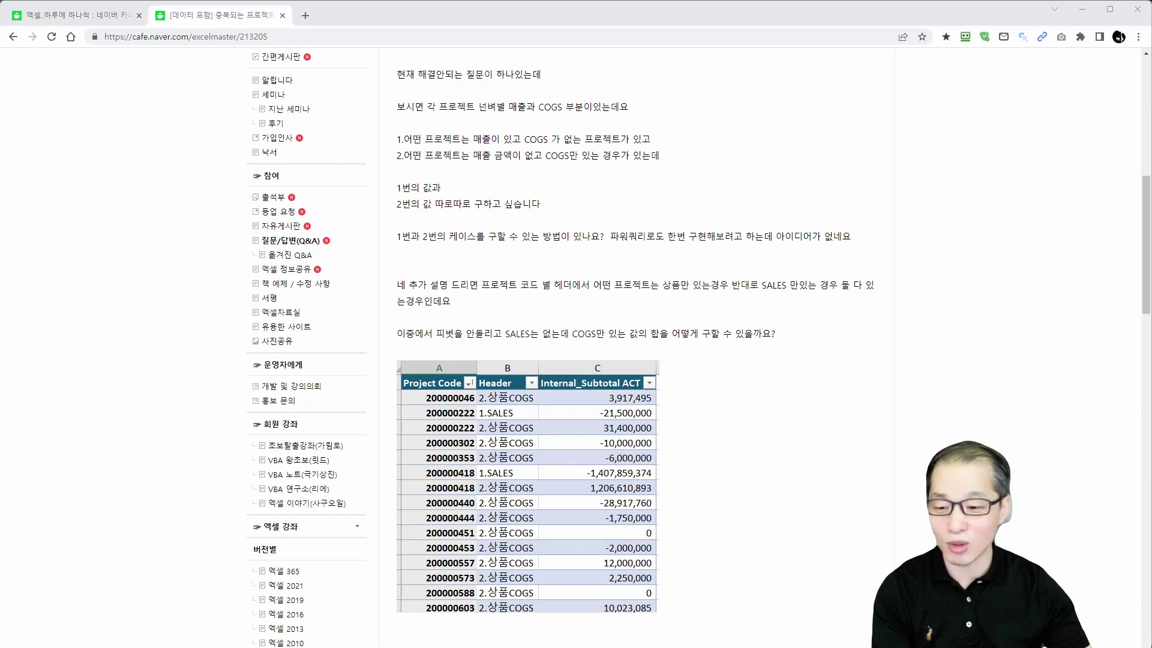
# Step: Switch to the Excel workbook 질문2.xlsx and examine the Project Code, Header and Internal_Subtotal ACT columns
pyautogui.hotkey('alt', 'Tab')
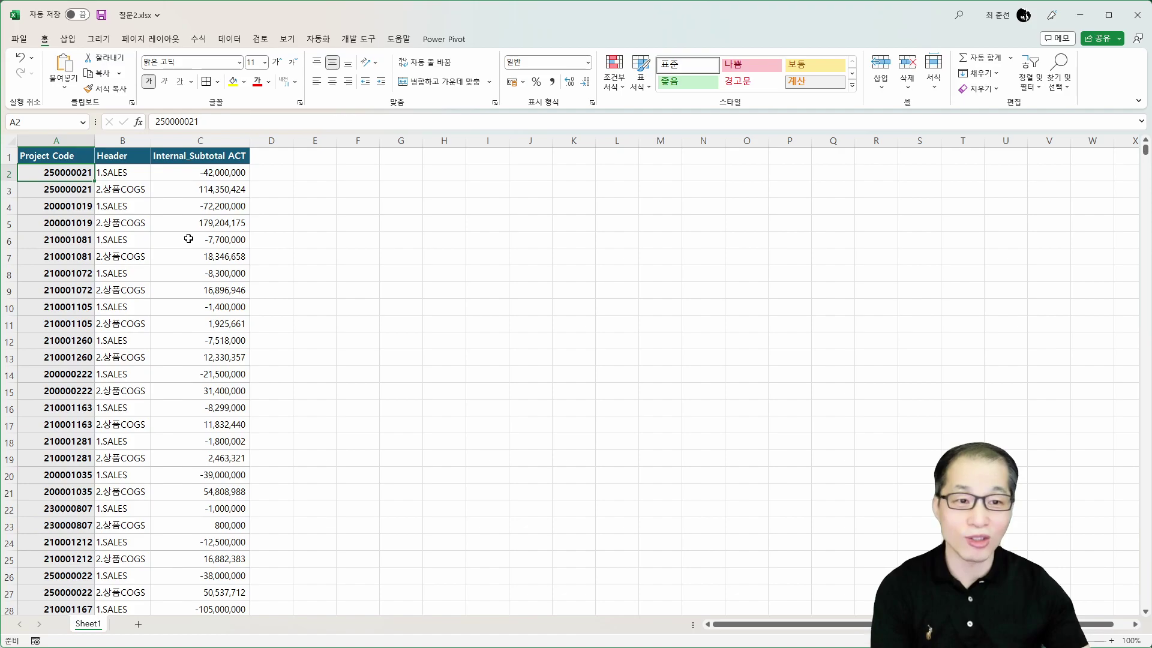
pyautogui.moveTo(77, 173); pyautogui.dragTo(84, 277)
pyautogui.moveTo(125, 178); pyautogui.dragTo(137, 273)
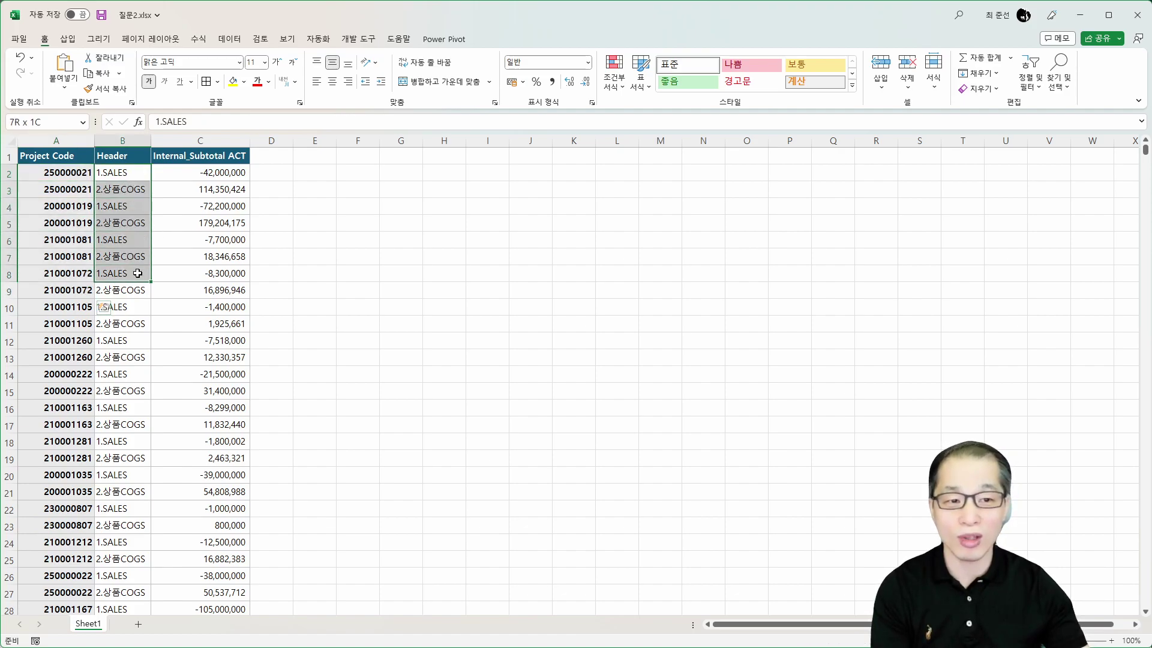
pyautogui.click(129, 172)
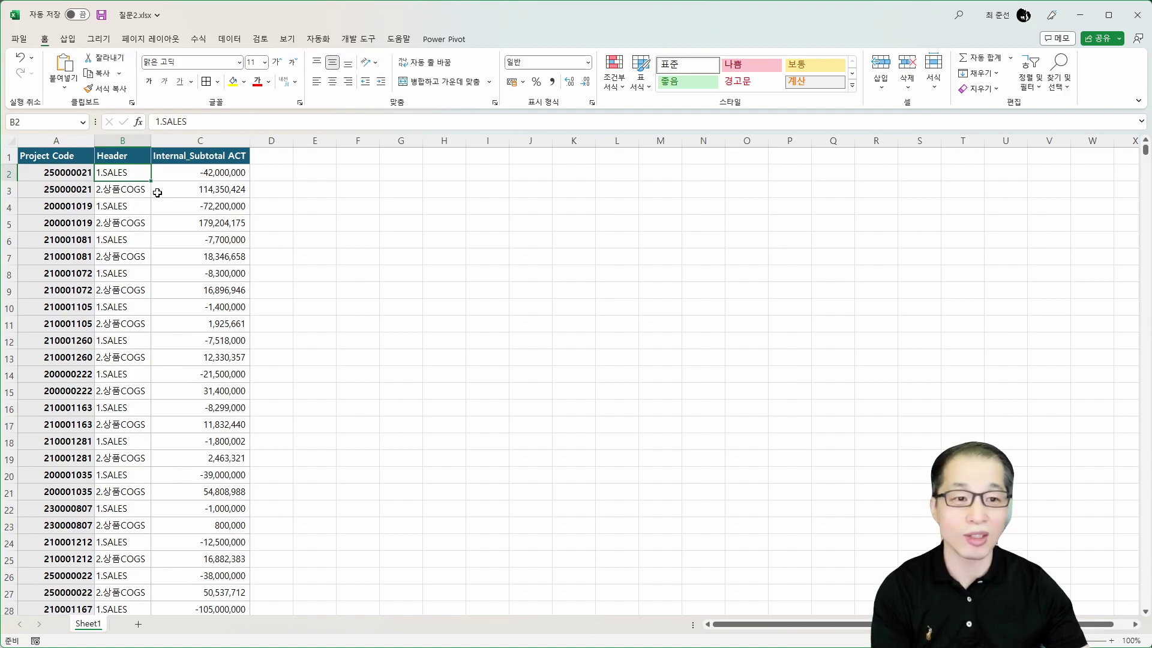
pyautogui.moveTo(210, 174); pyautogui.dragTo(225, 376)
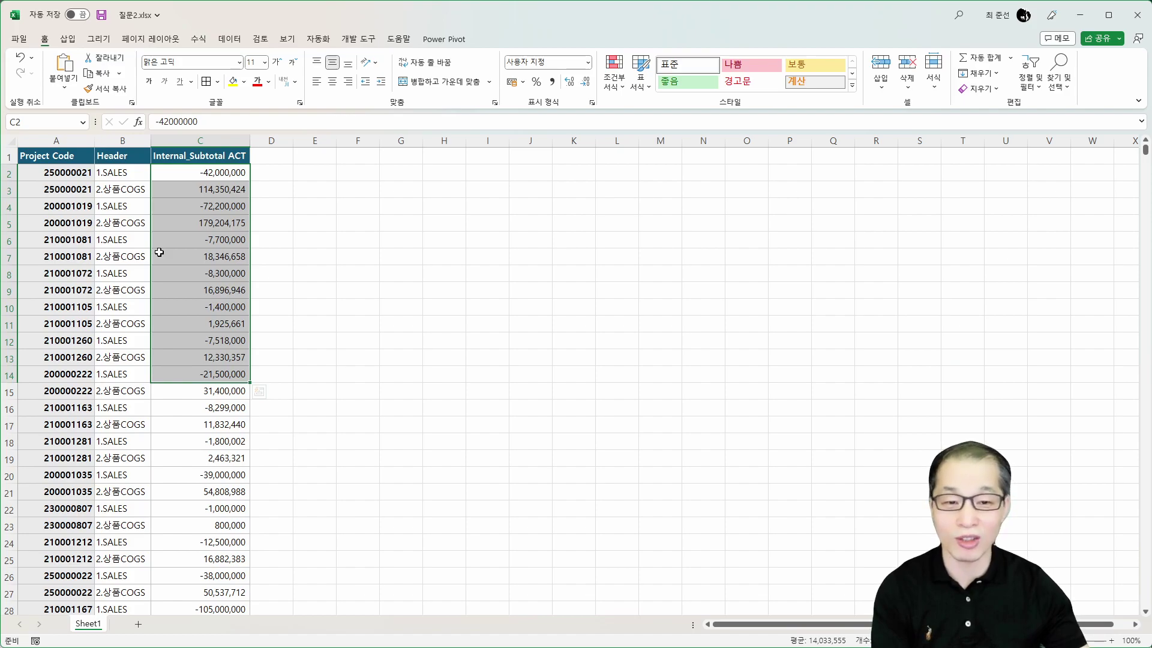
# Step: Convert the data range A1:C1454 on Sheet1 into a table with headers
pyautogui.click(137, 244)
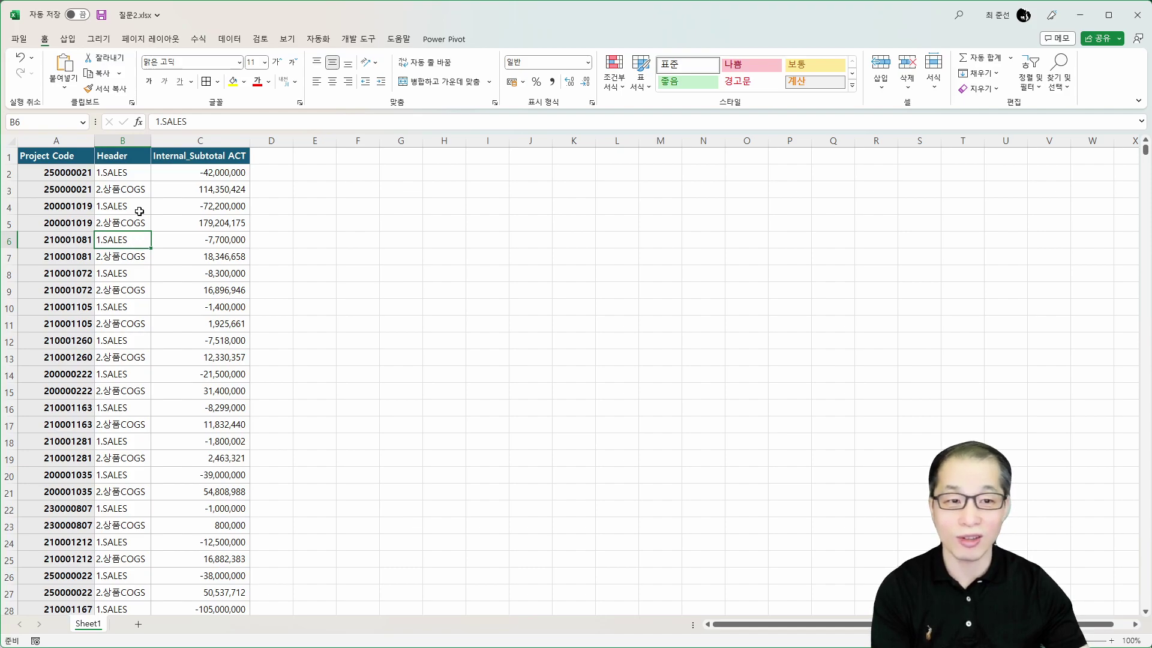
pyautogui.click(67, 38)
pyautogui.click(100, 80)
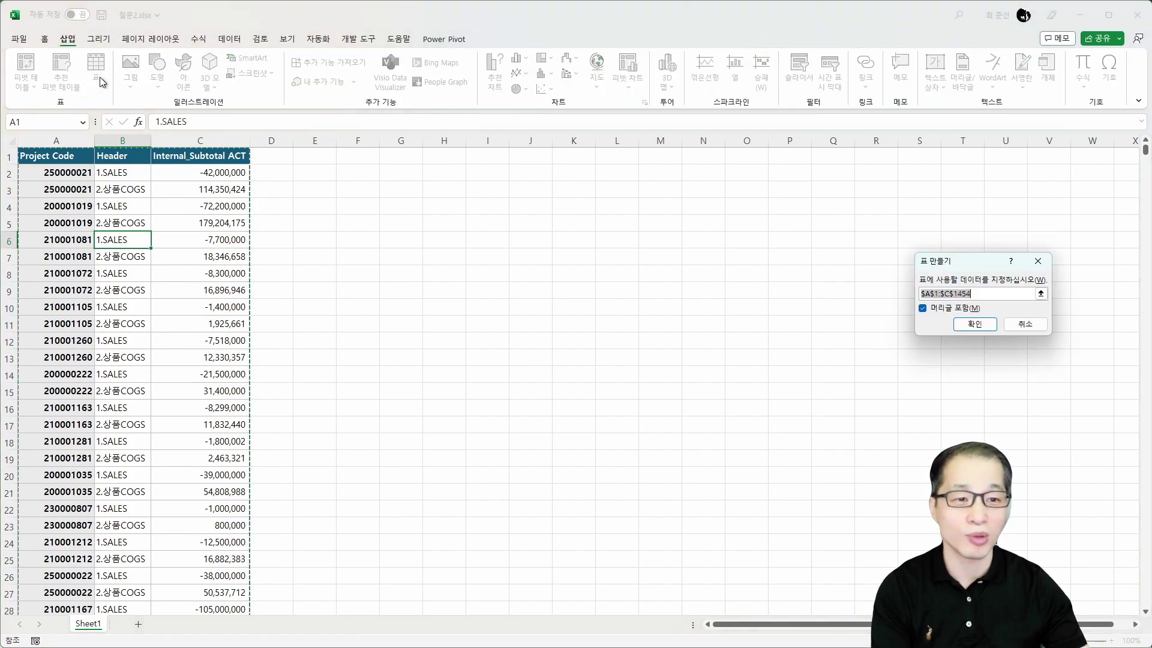
pyautogui.moveTo(968, 265); pyautogui.dragTo(387, 190)
pyautogui.click(393, 242)
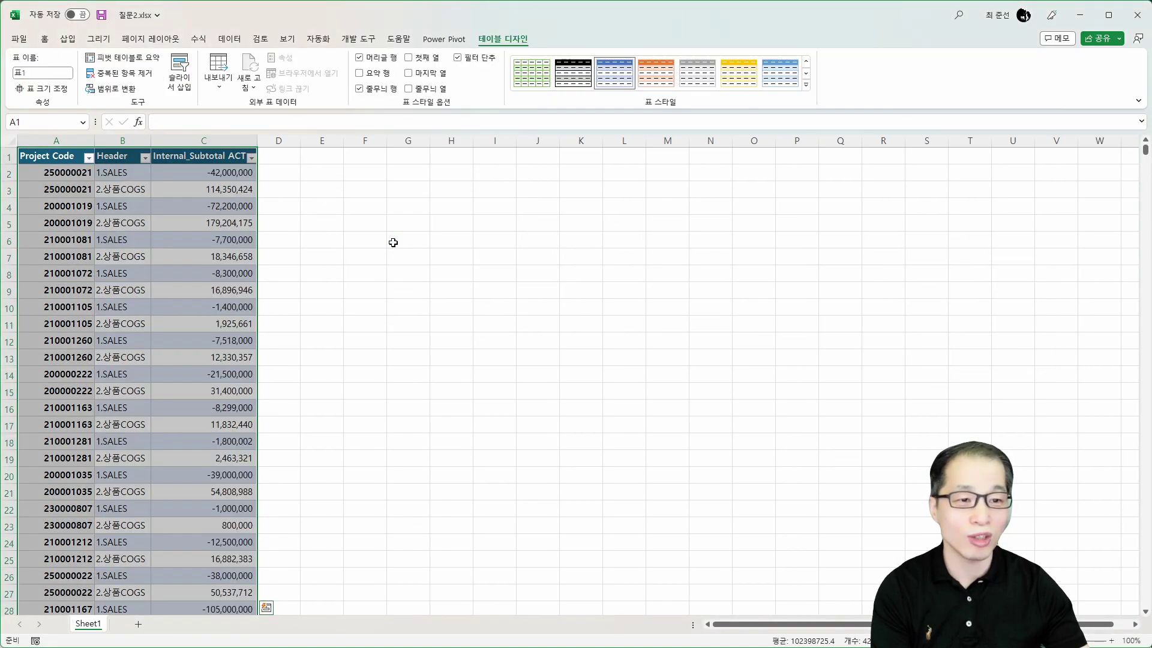
# Step: Load the worksheet table into the Power Query editor
pyautogui.click(217, 241)
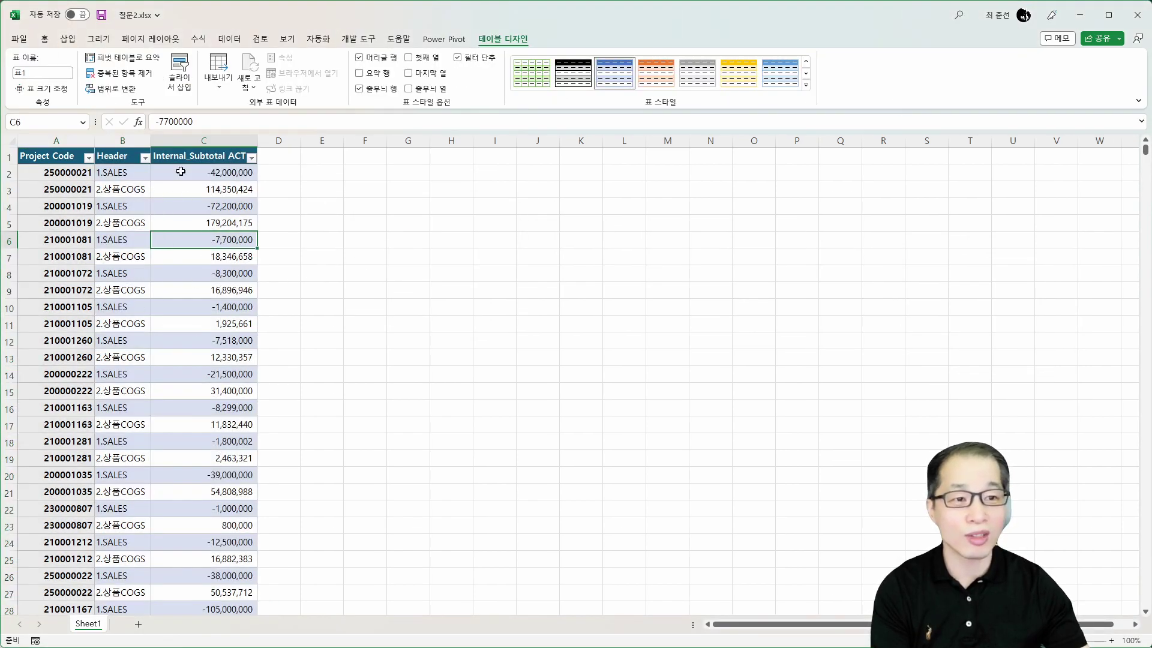
pyautogui.click(229, 39)
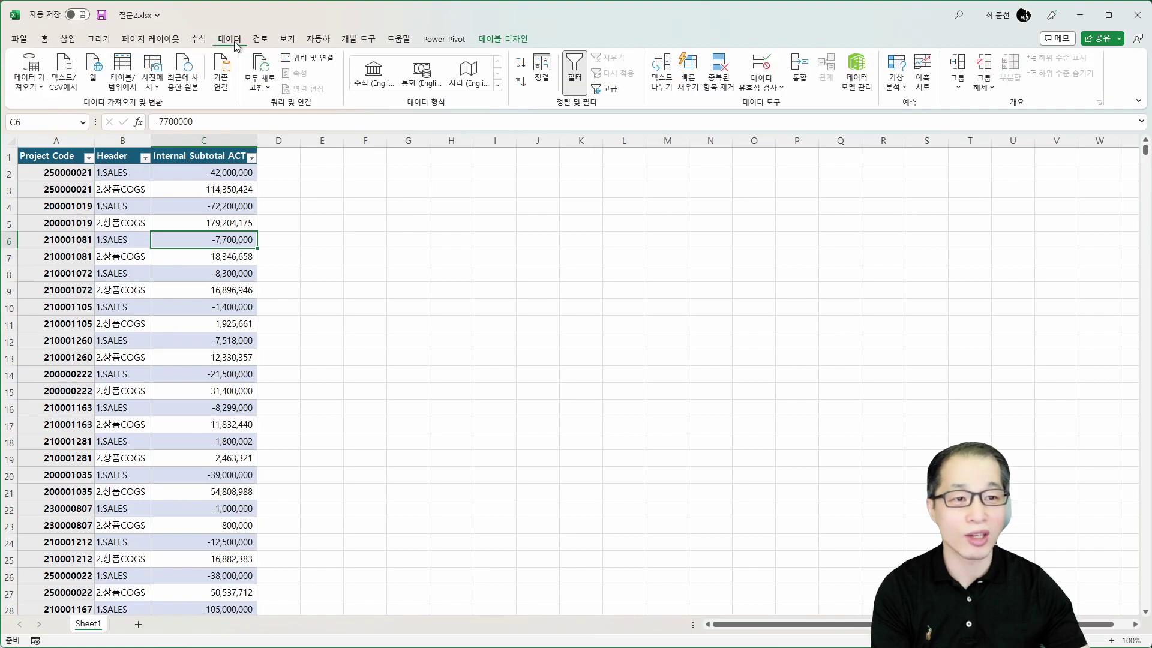
pyautogui.click(130, 76)
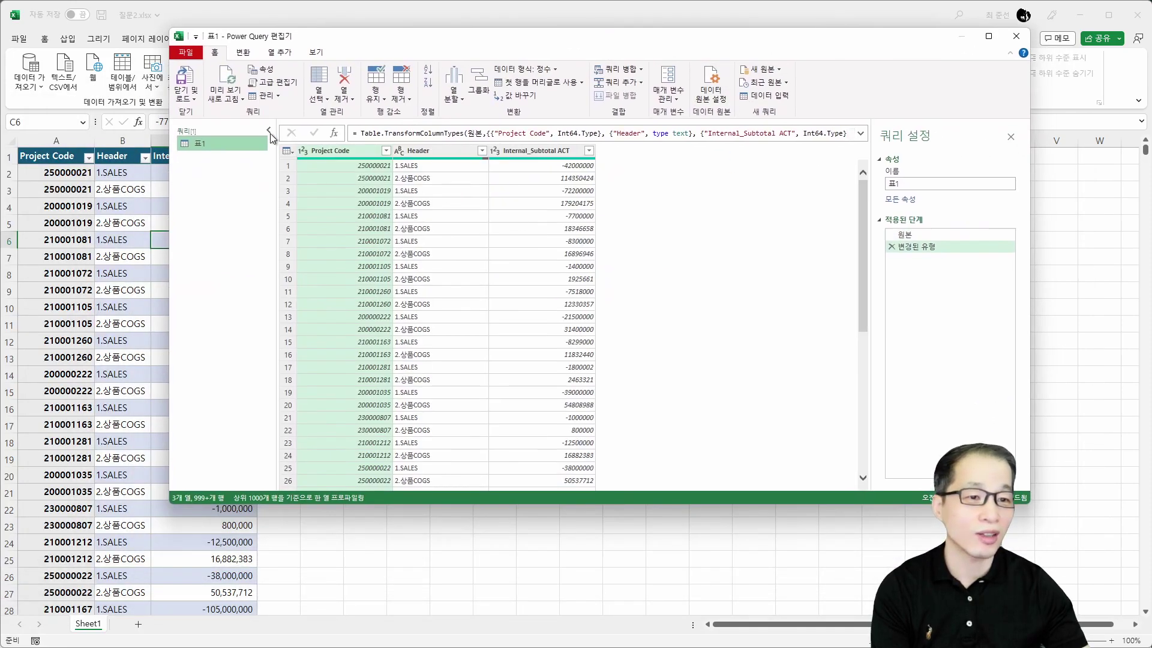
# Step: Collapse the query list, move the Power Query editor beside the source table, and enlarge its contents and height
pyautogui.click(269, 130)
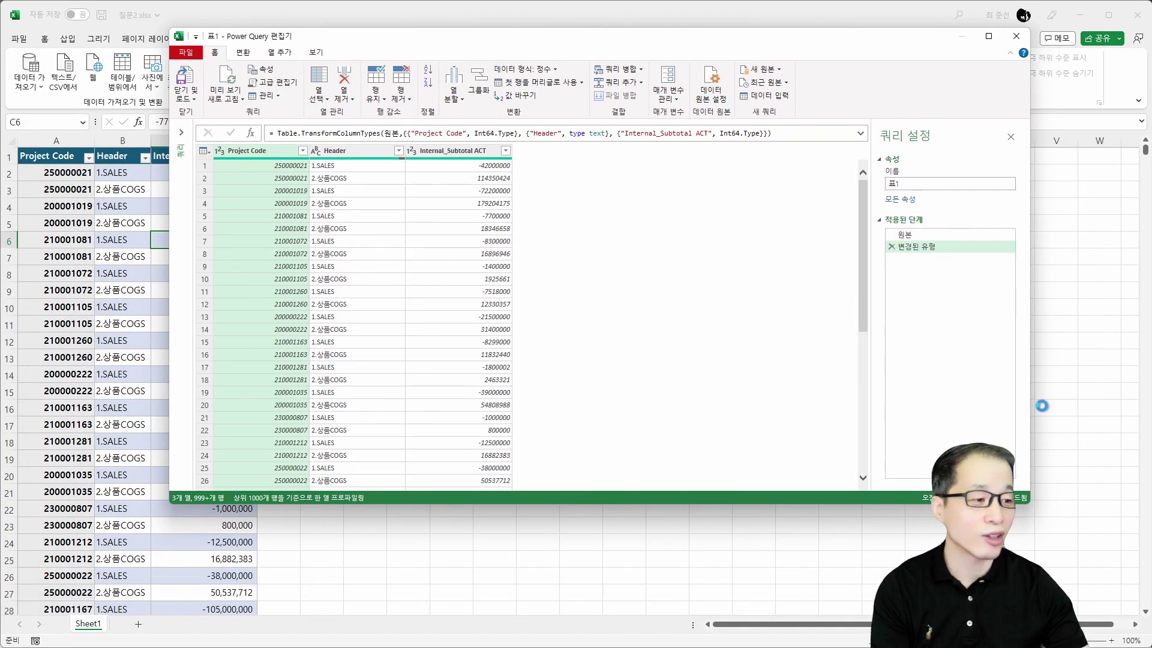
pyautogui.moveTo(844, 38); pyautogui.dragTo(961, 42)
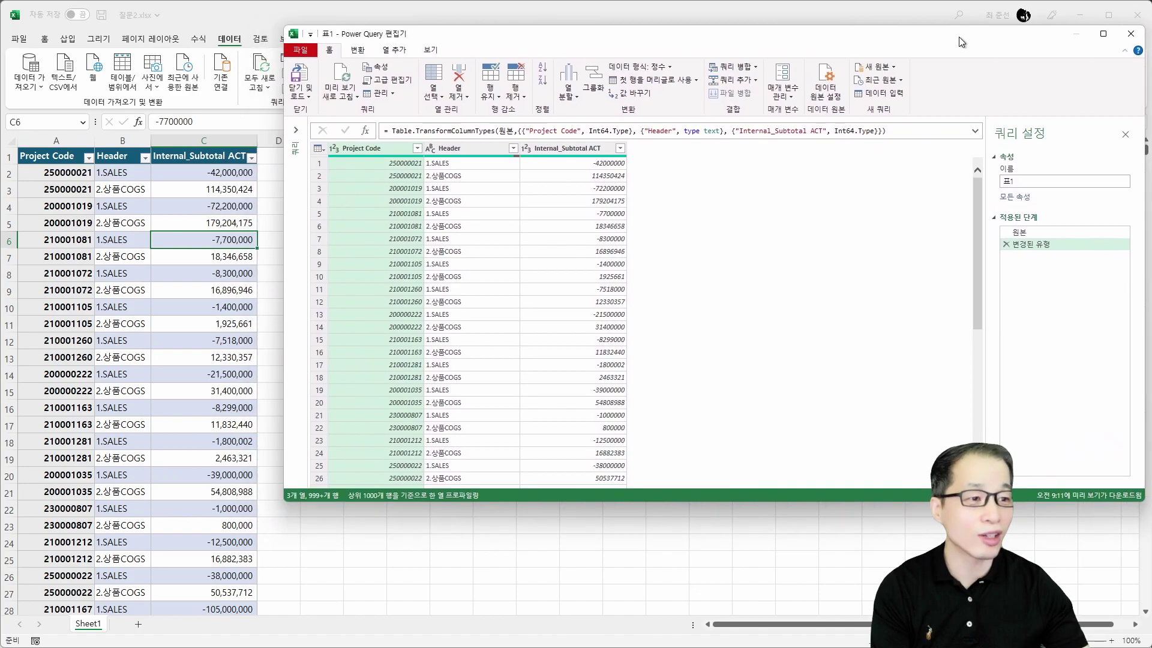
pyautogui.hotkey('ctrl', '+')
pyautogui.hotkey('ctrl', '+')
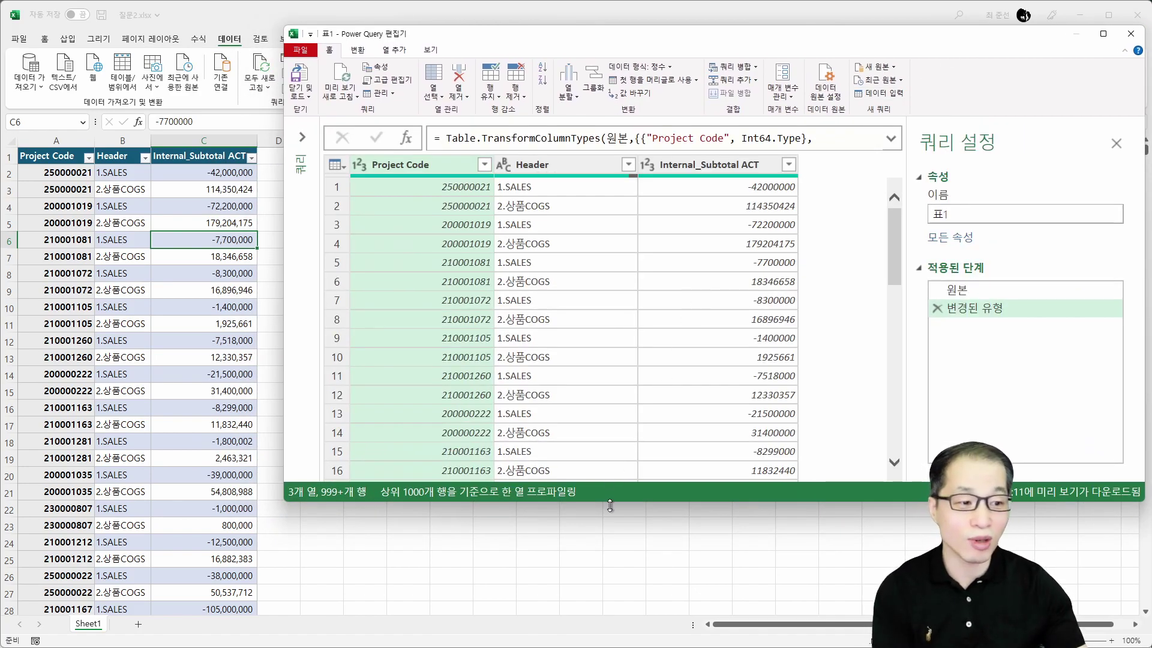
pyautogui.moveTo(610, 506); pyautogui.dragTo(614, 609)
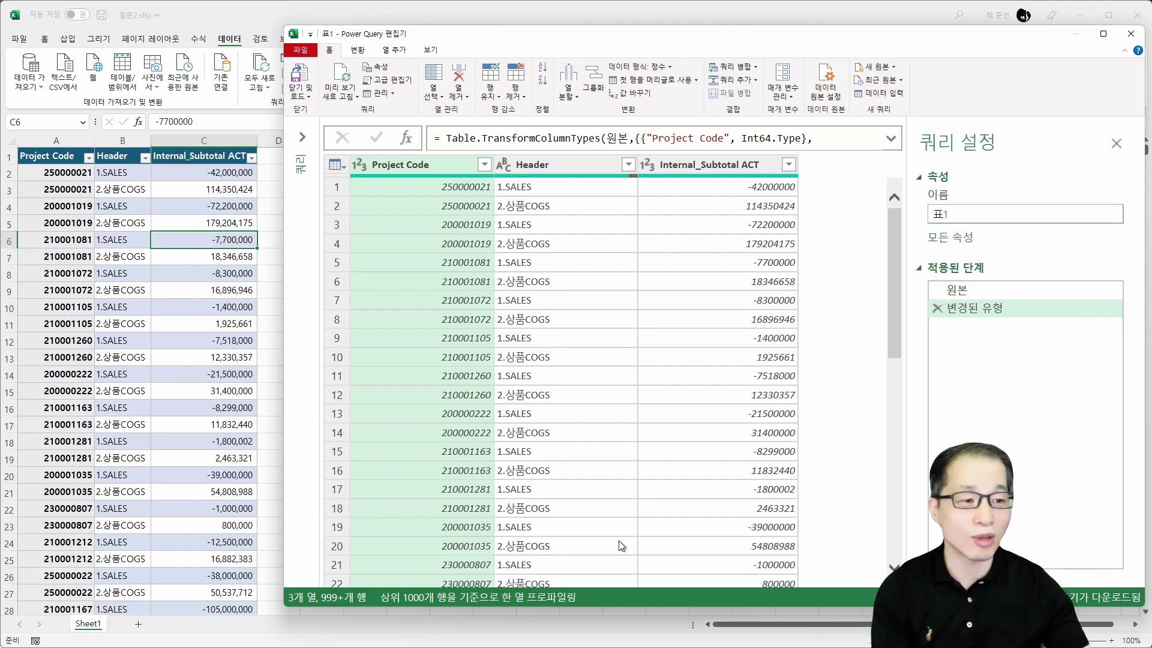
# Step: Try to pivot the Header column with Internal_Subtotal ACT as the summed values, and delete the resulting pivot step
pyautogui.click(550, 194)
pyautogui.click(590, 211)
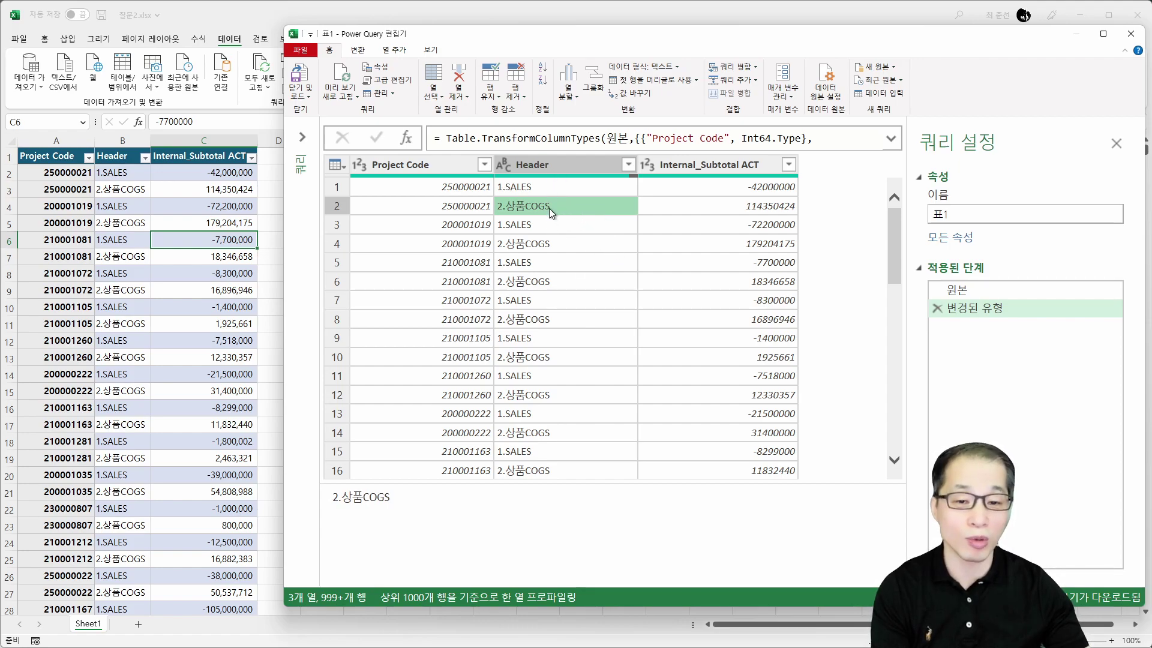
pyautogui.click(549, 163)
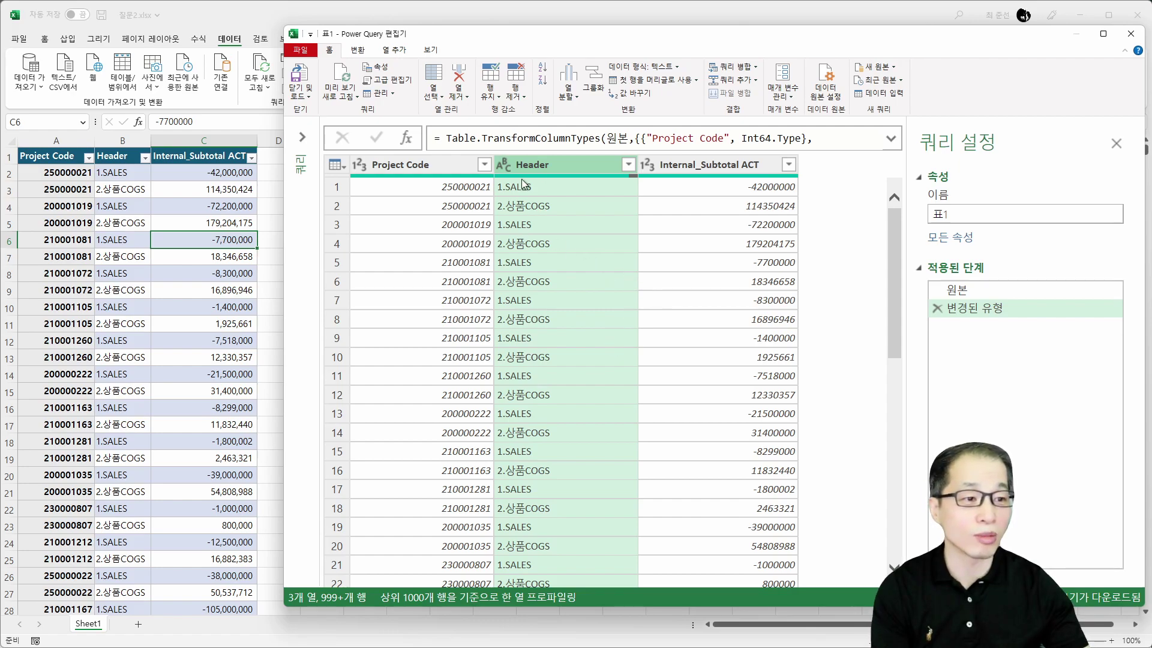
pyautogui.click(366, 48)
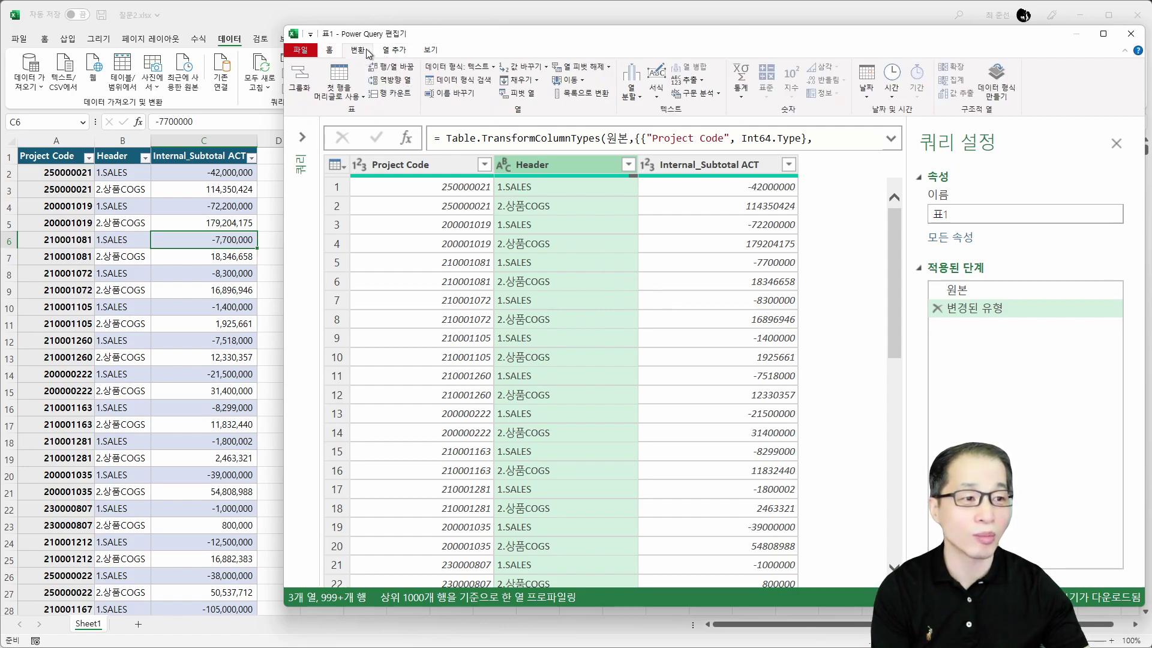
pyautogui.click(534, 96)
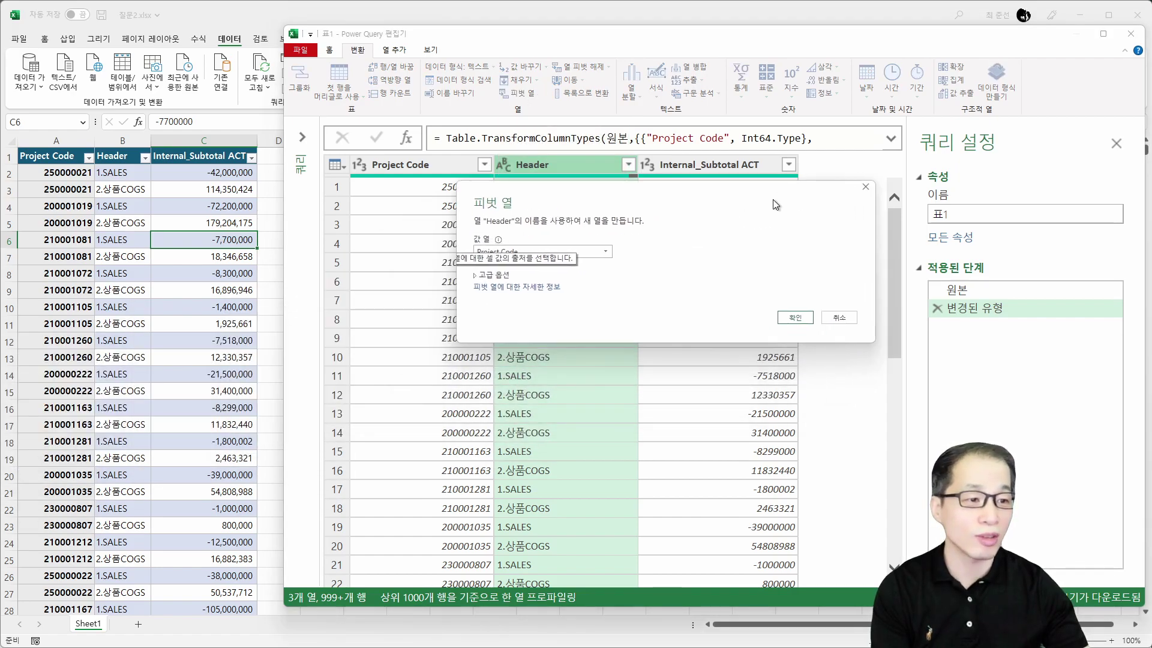
pyautogui.moveTo(570, 185); pyautogui.dragTo(620, 215)
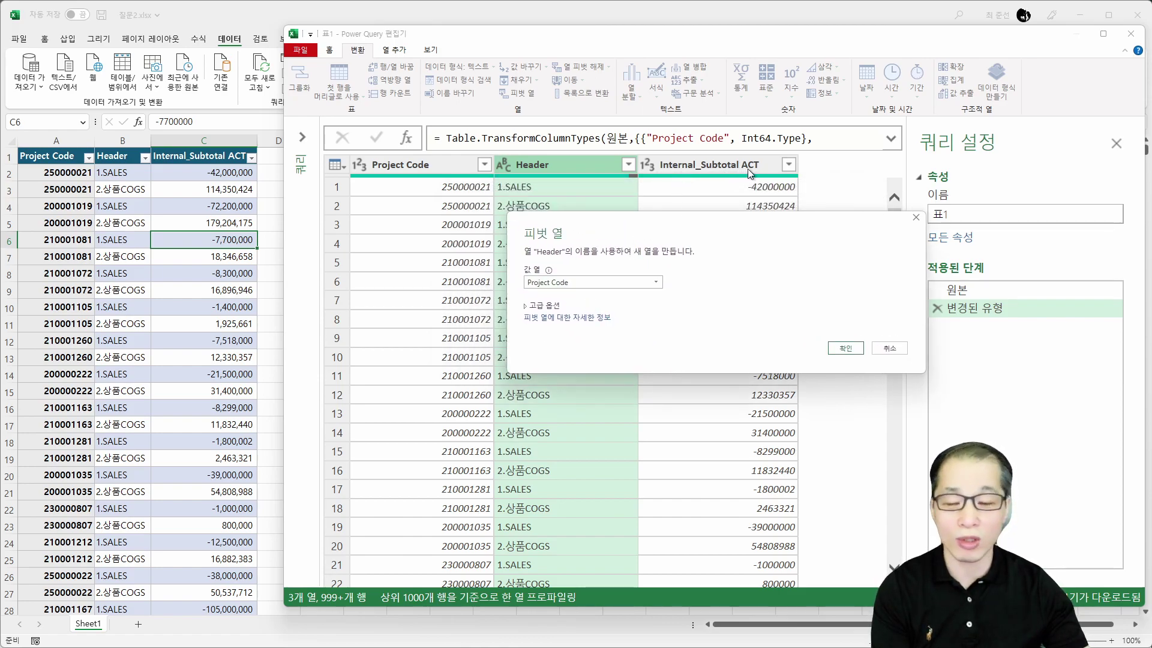
pyautogui.click(655, 282)
pyautogui.click(642, 308)
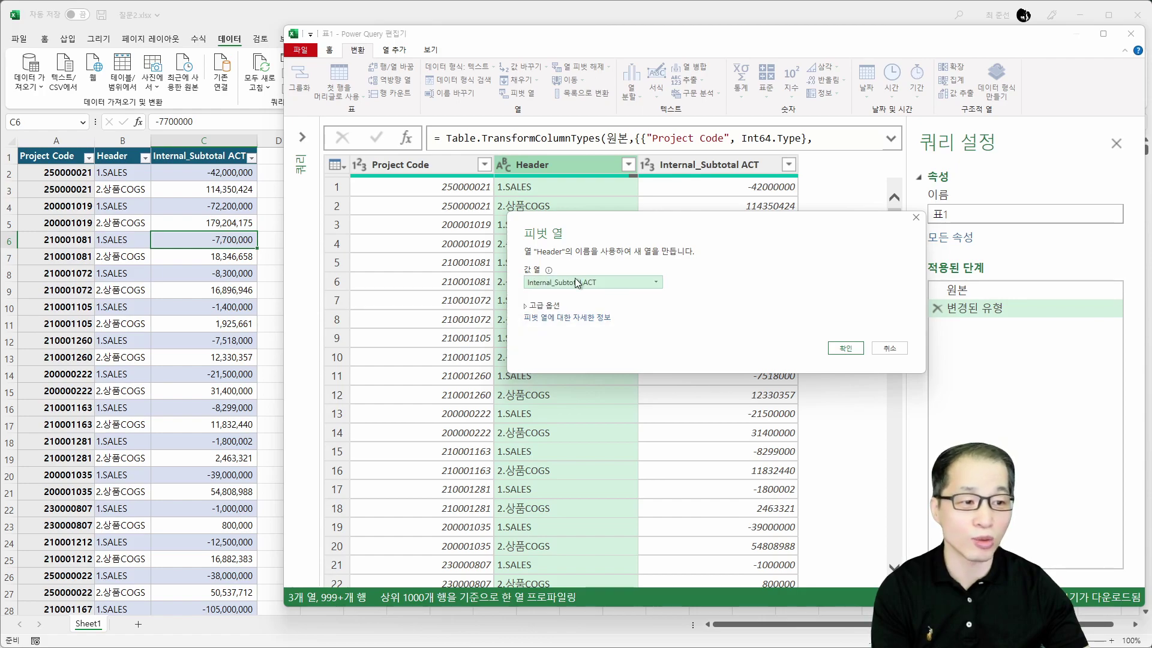
pyautogui.click(542, 306)
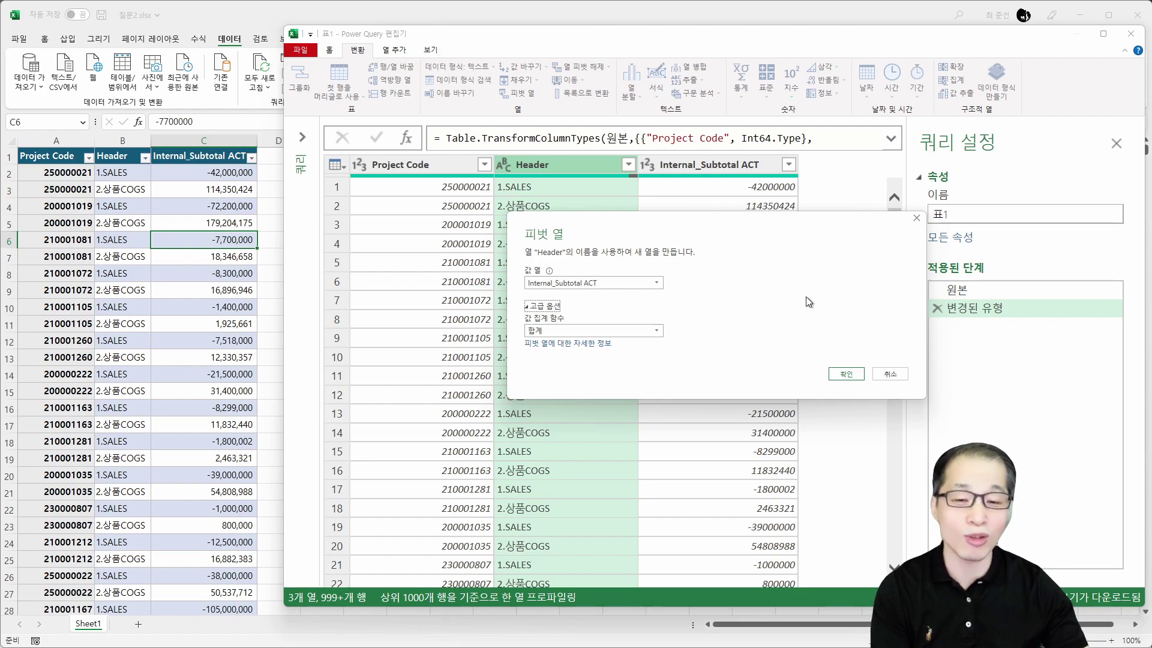
pyautogui.click(848, 379)
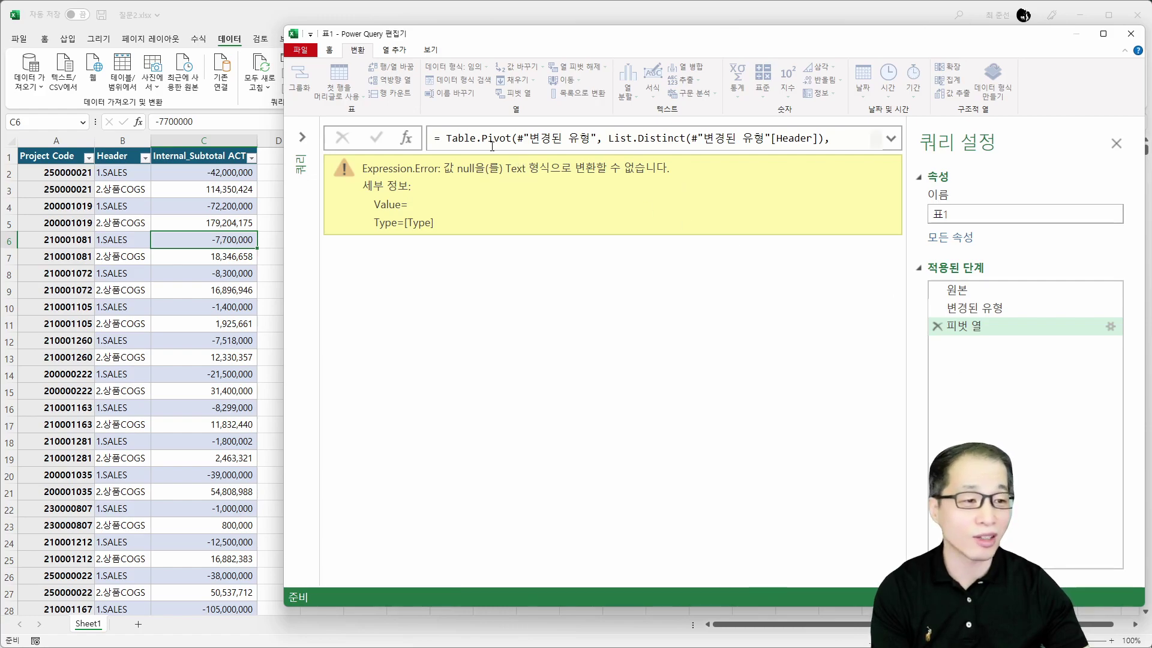
pyautogui.click(935, 327)
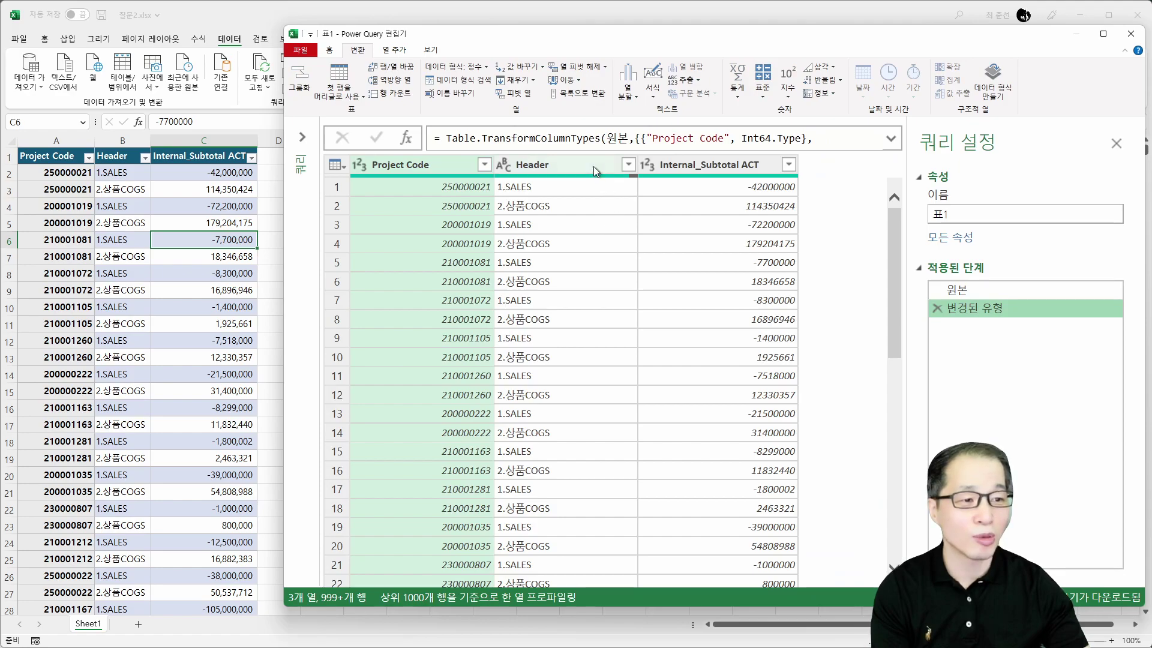
# Step: Load the complete value list of the Header column and filter out its null rows
pyautogui.click(570, 170)
pyautogui.click(628, 166)
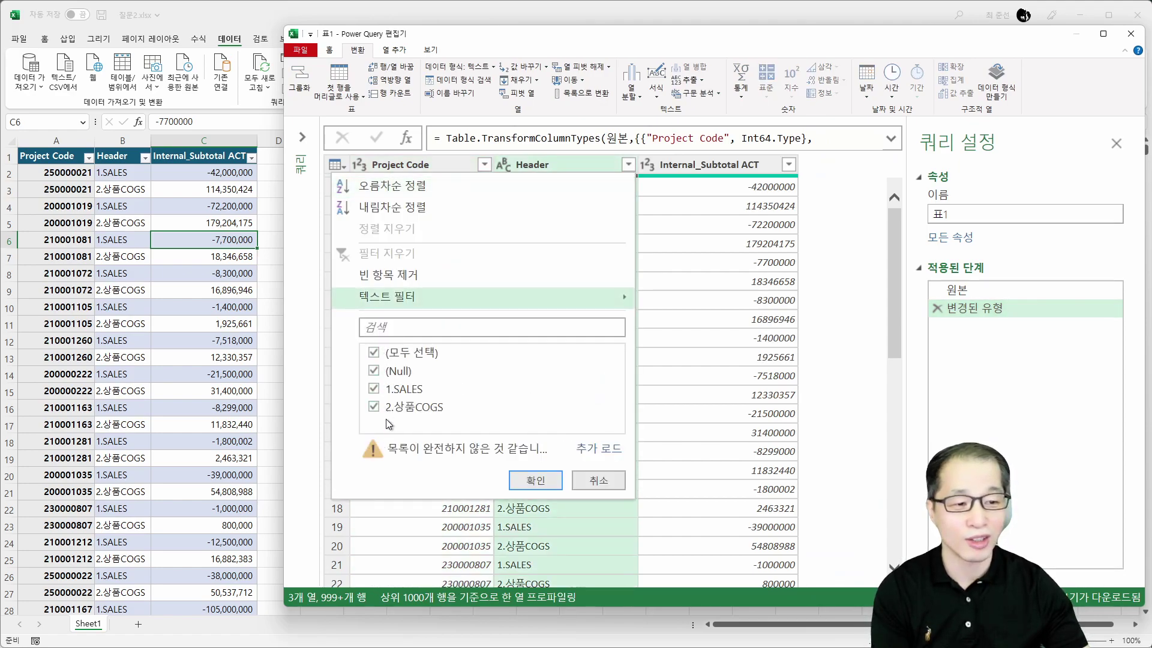
pyautogui.click(600, 451)
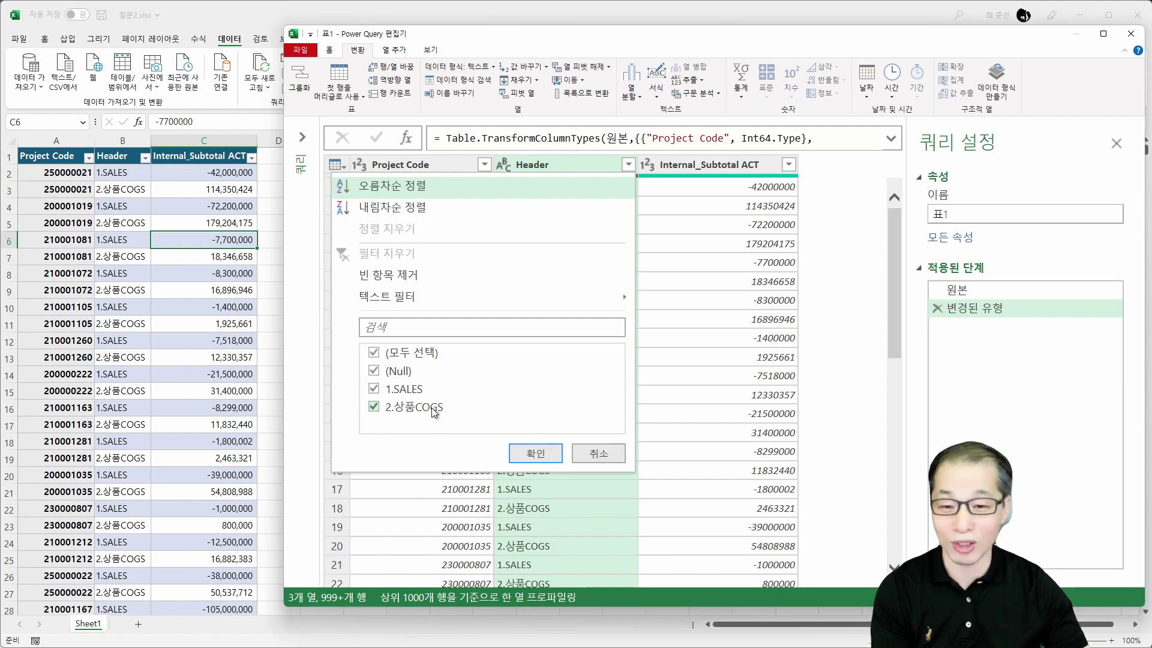
pyautogui.click(375, 372)
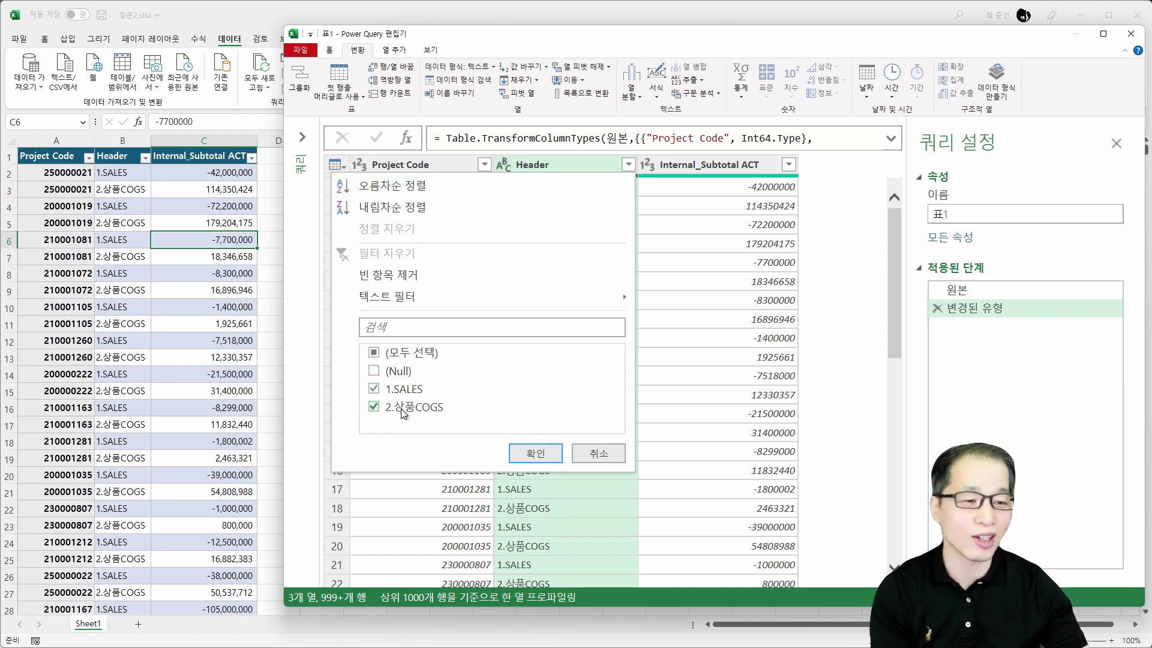
pyautogui.click(534, 454)
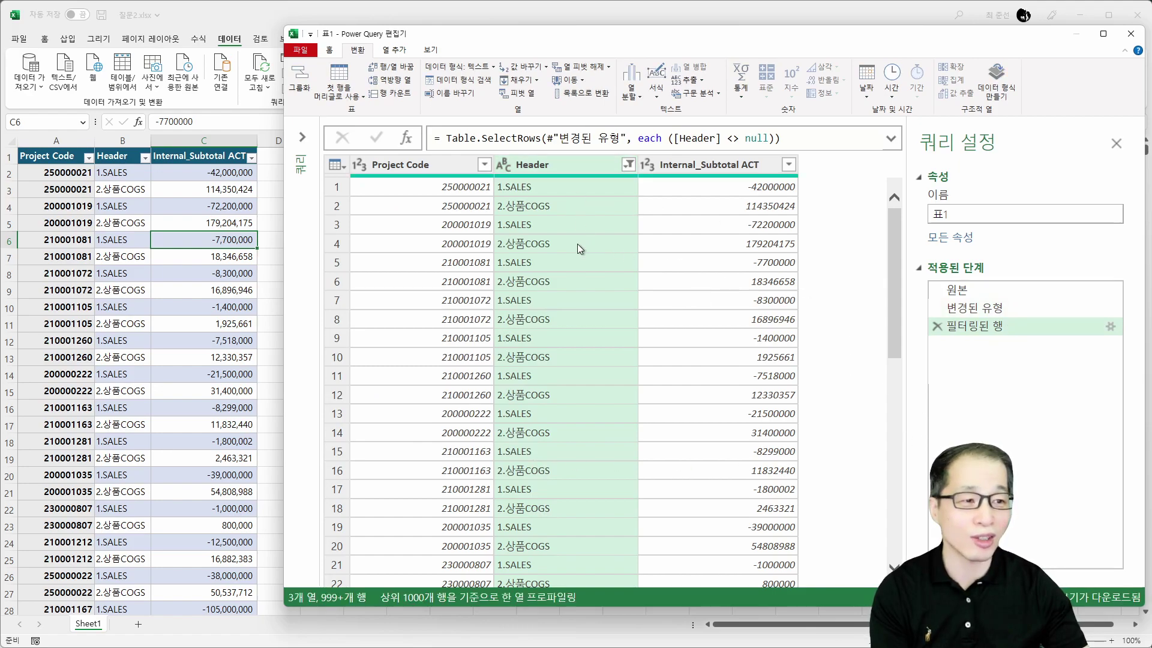
# Step: Pivot the filtered Header column into new columns using Internal_Subtotal ACT as the values column
pyautogui.click(520, 96)
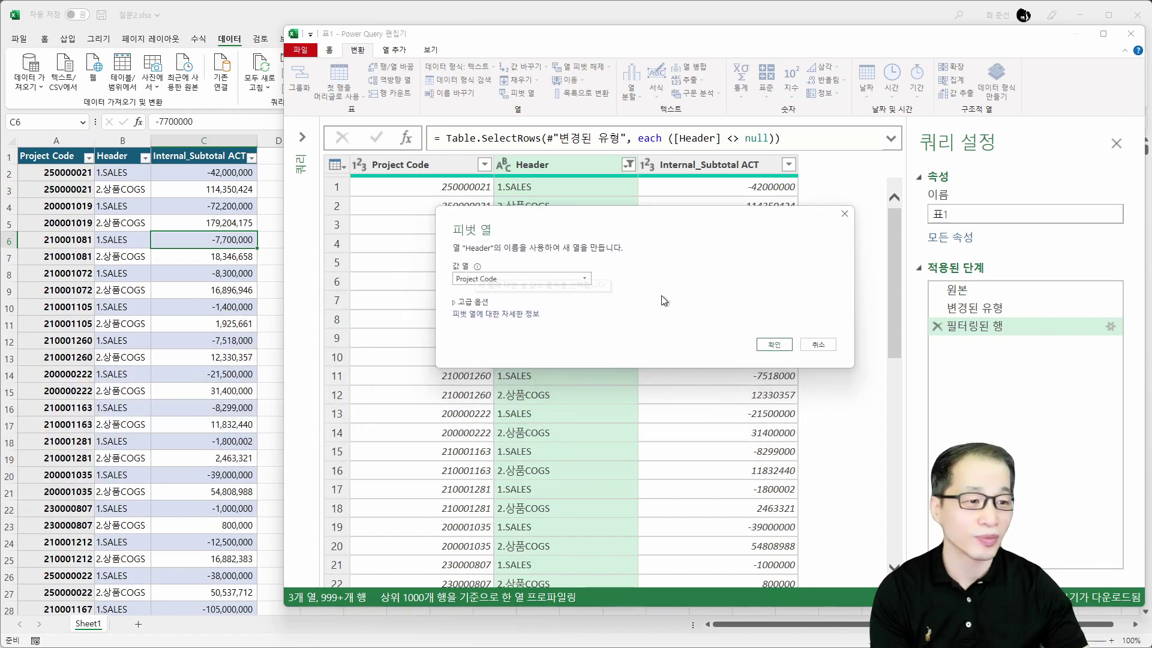
pyautogui.click(585, 280)
pyautogui.click(574, 307)
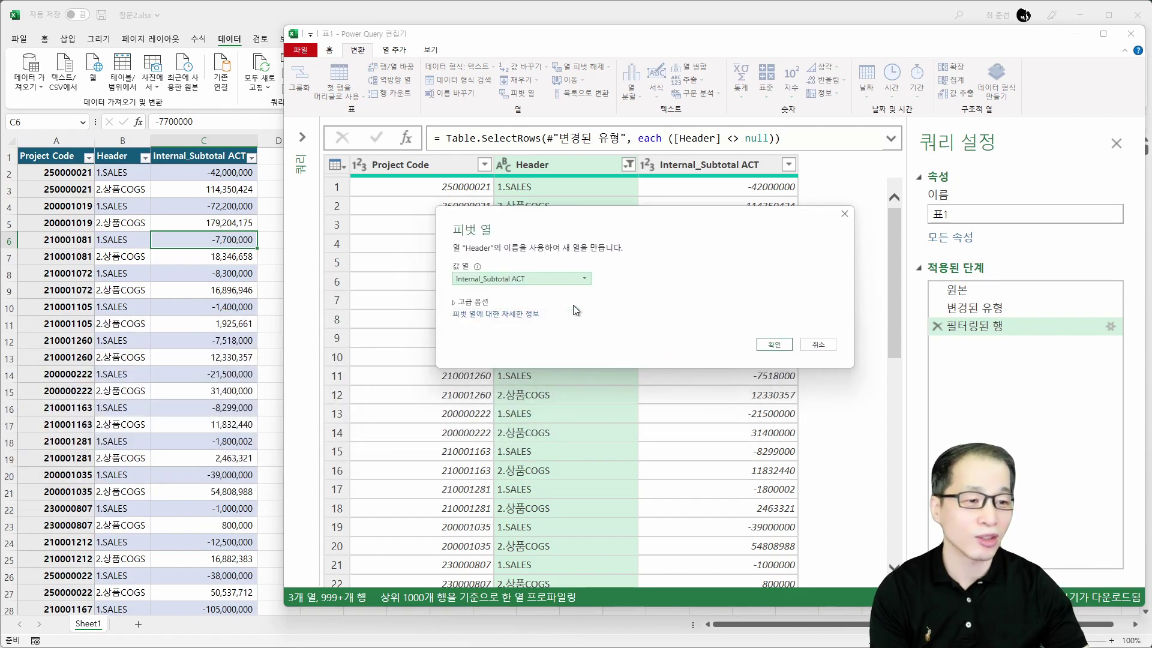
pyautogui.click(482, 301)
pyautogui.click(773, 371)
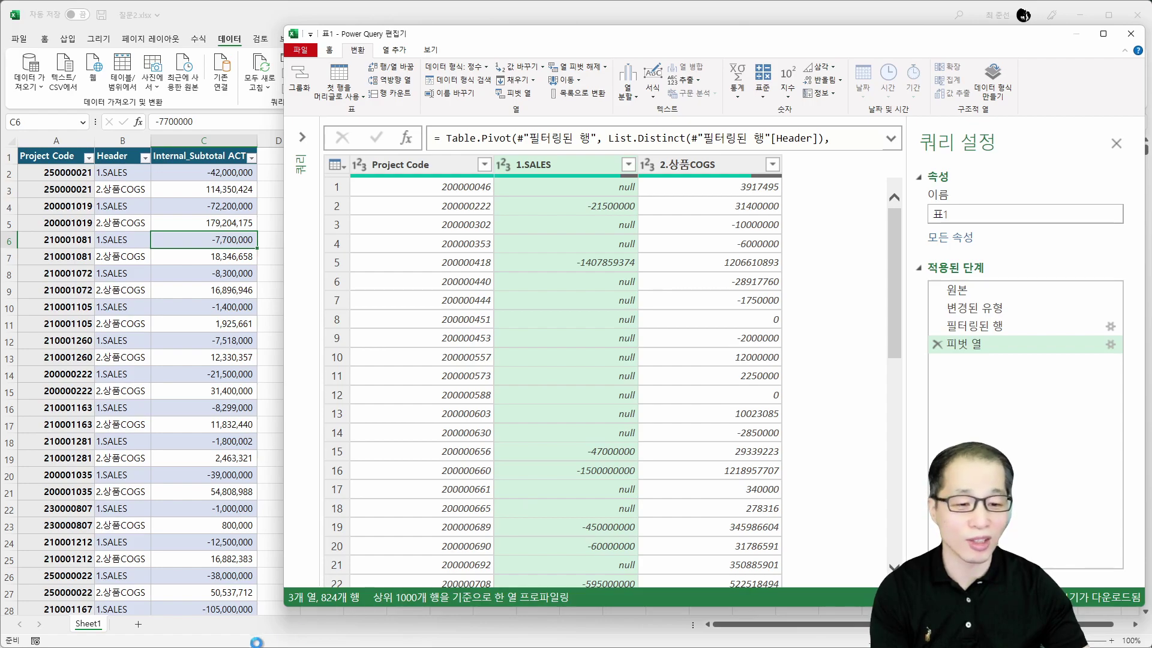
# Step: Filter the 2.상품COGS column to null rows only, and clear that filter again
pyautogui.hotkey('alt', 'Tab')
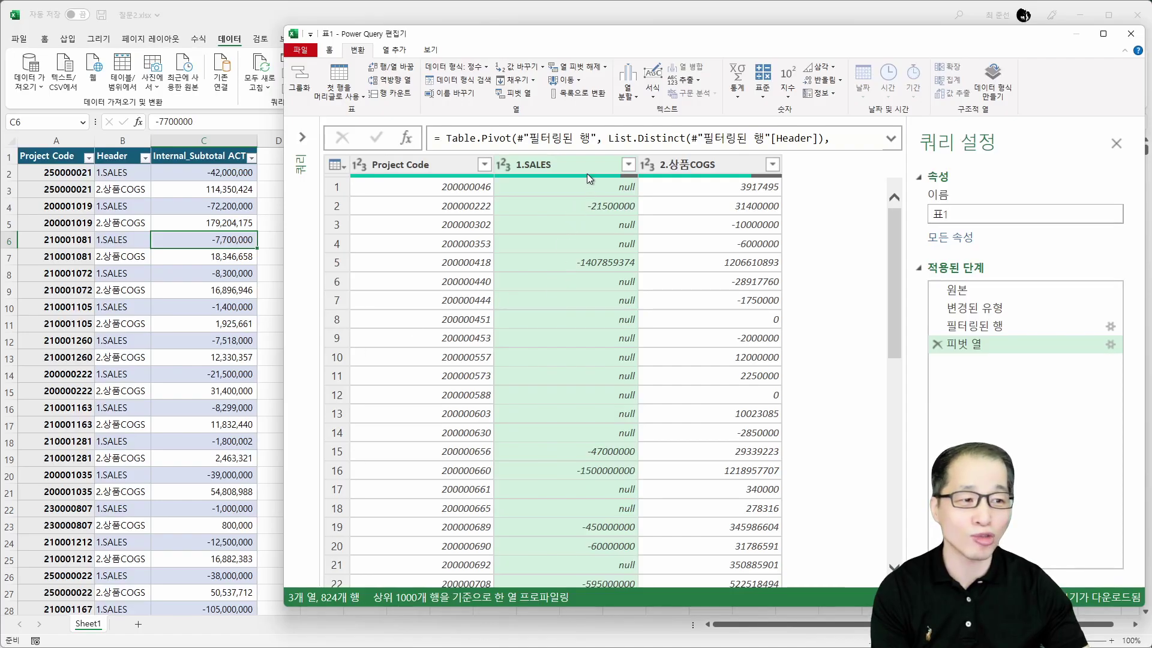
pyautogui.click(773, 165)
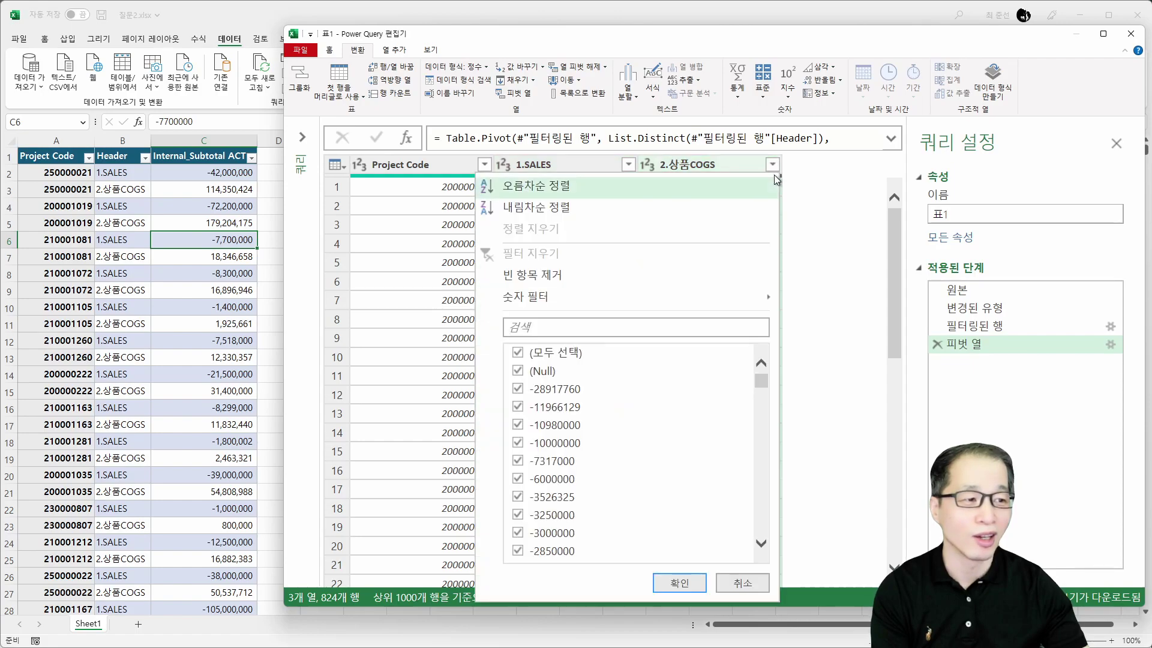
pyautogui.click(518, 352)
pyautogui.click(518, 371)
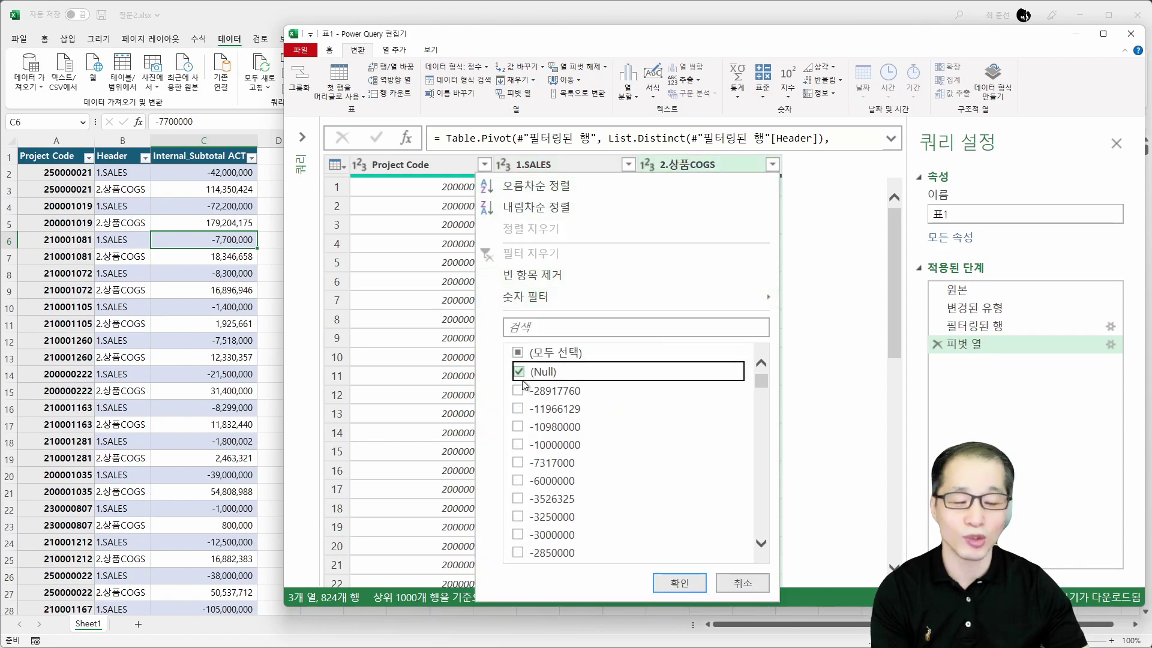
pyautogui.click(679, 582)
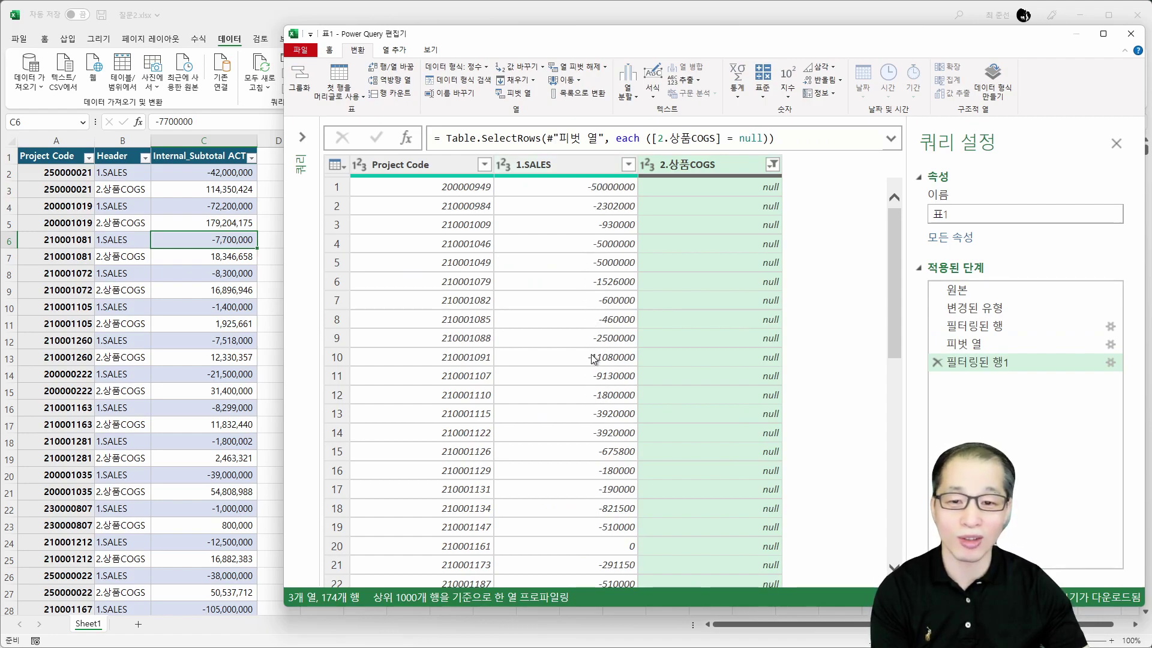
pyautogui.click(773, 164)
pyautogui.click(584, 248)
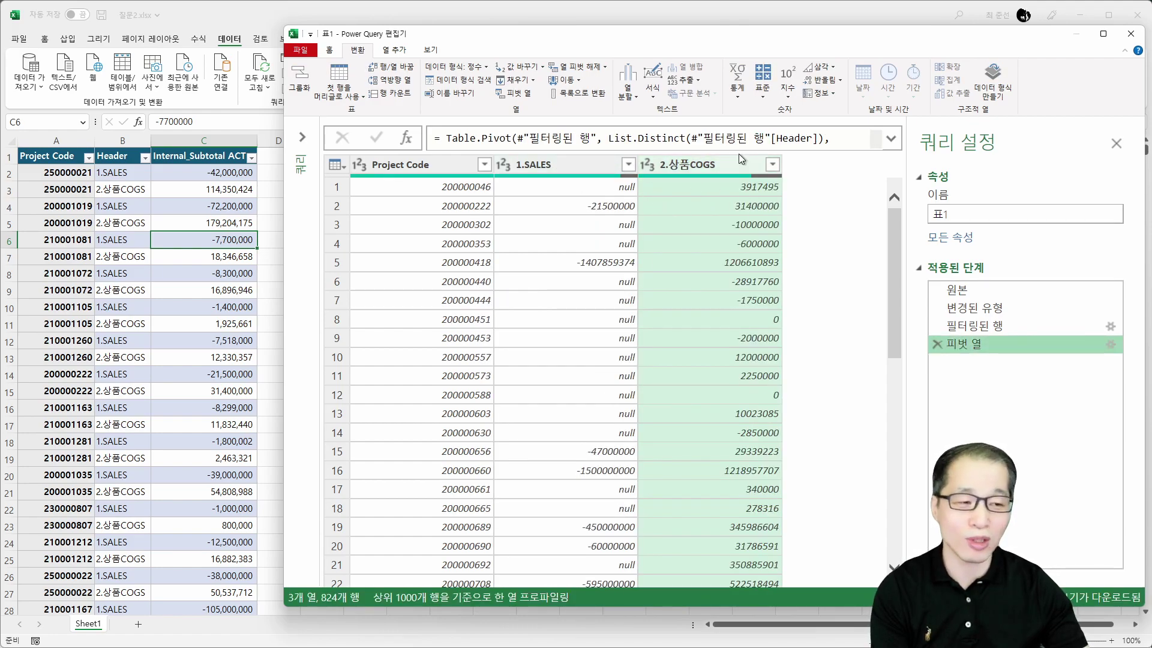
# Step: Filter the 1.SALES column to null rows only
pyautogui.click(625, 172)
pyautogui.click(376, 339)
pyautogui.click(377, 359)
pyautogui.click(545, 582)
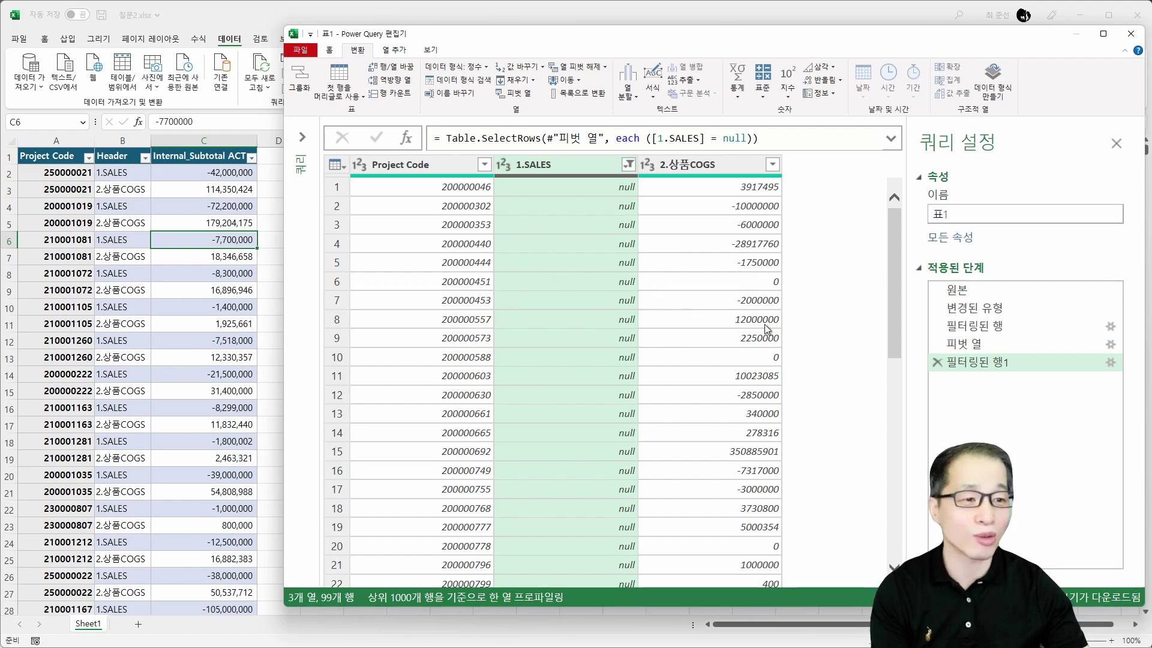
# Step: Expand the query list and rename query 표1 as "Cost만 있는 경우"
pyautogui.click(725, 172)
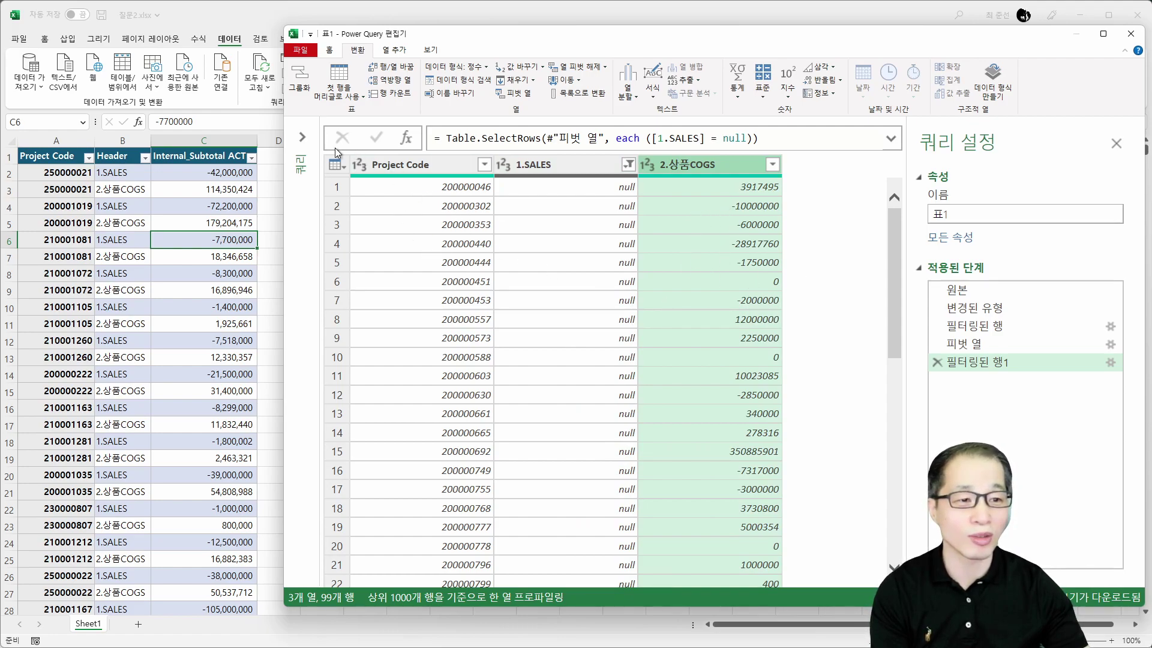
pyautogui.click(304, 137)
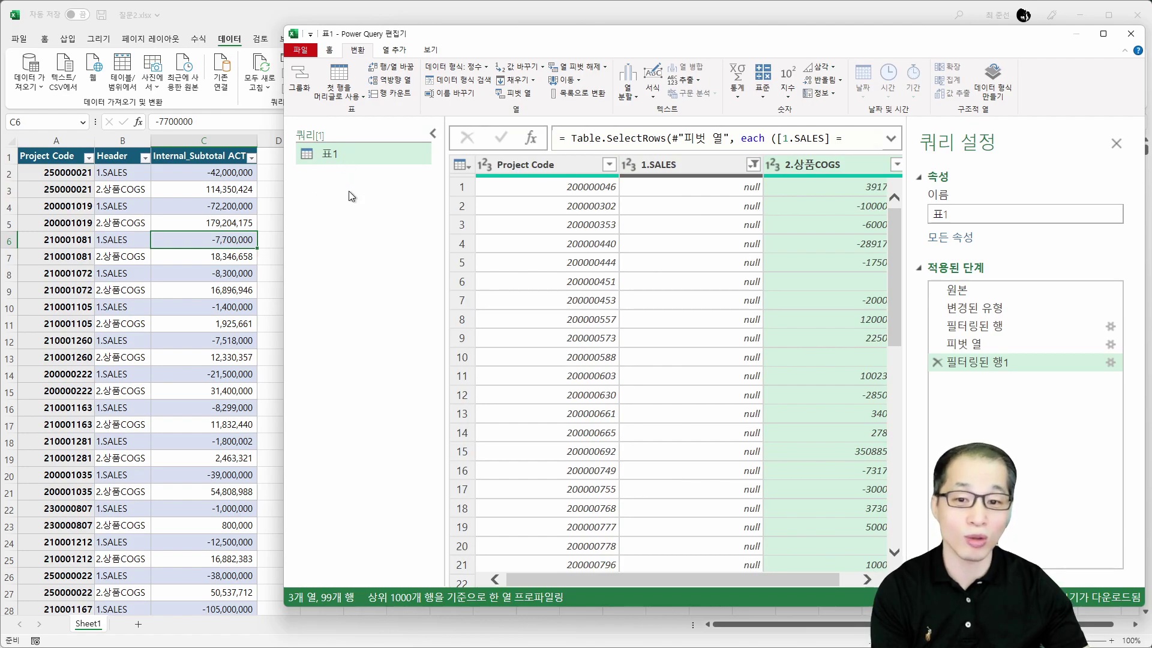
pyautogui.click(357, 151)
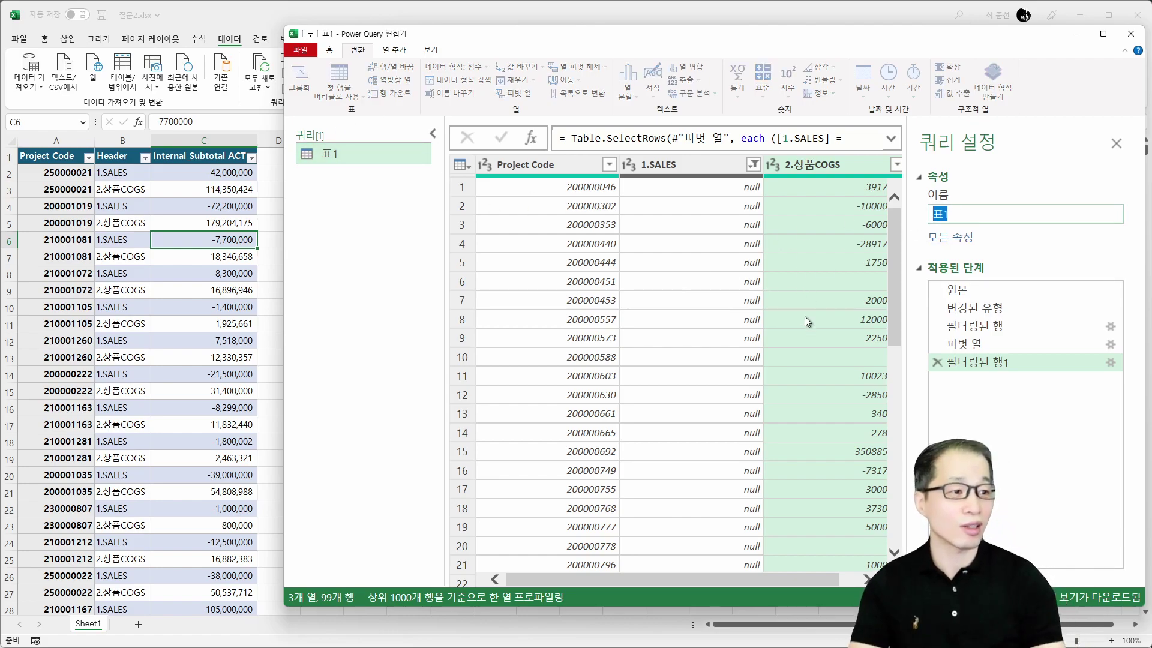
pyautogui.write('Cost만 있')
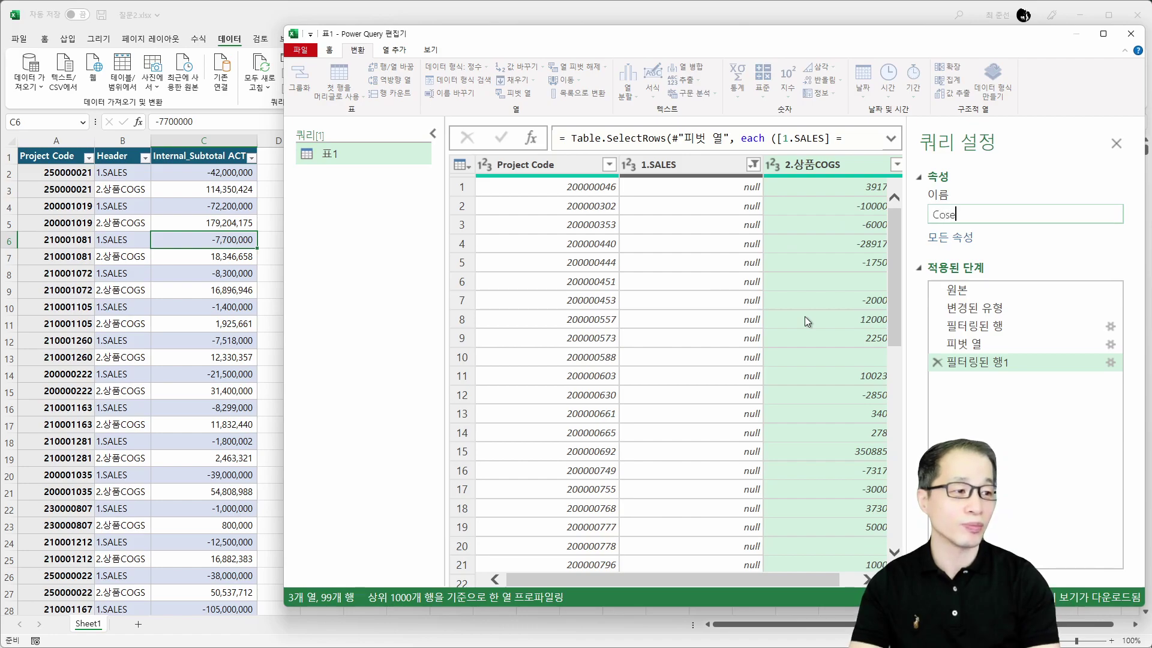
pyautogui.write('는 경우')
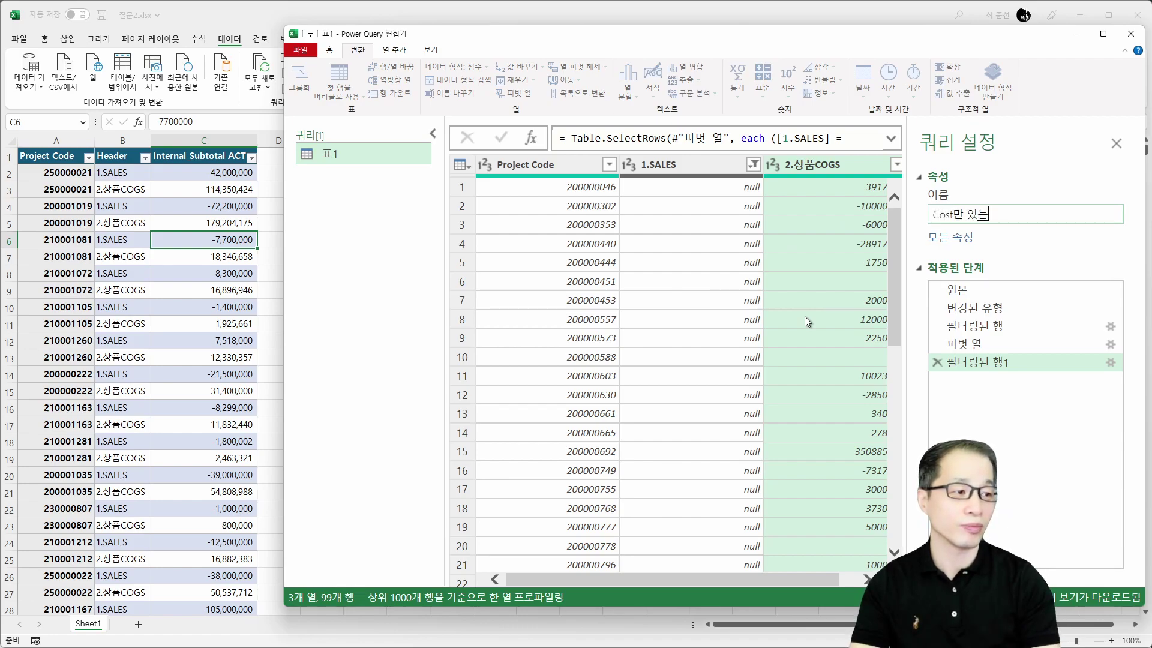
pyautogui.press('Return')
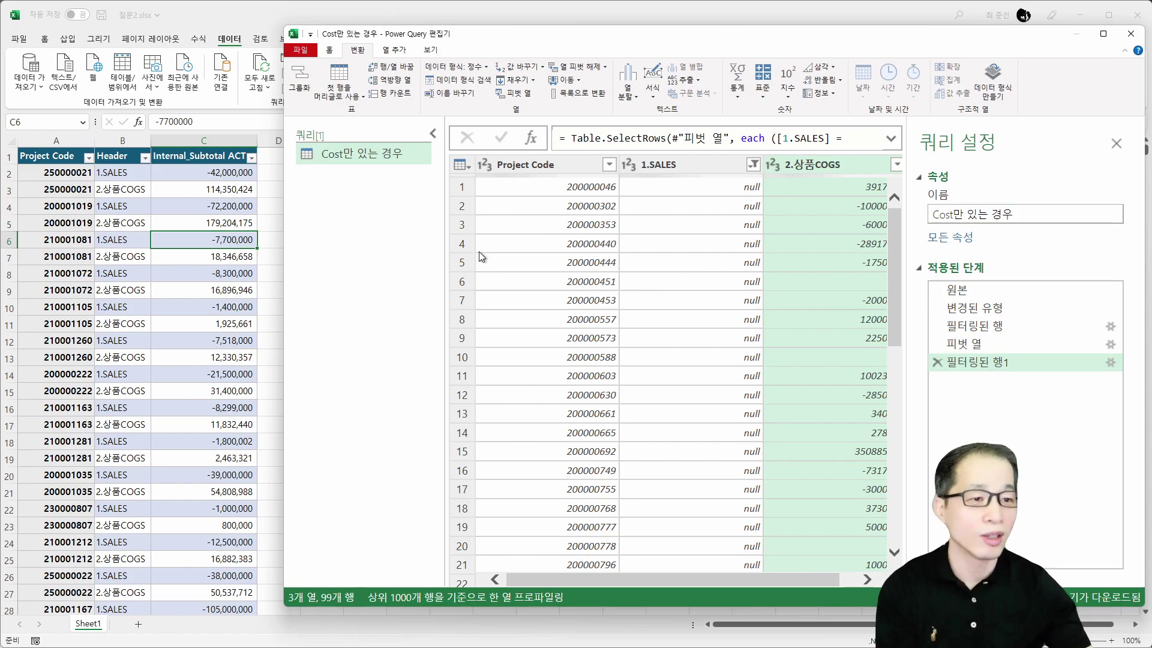
# Step: Duplicate the "Cost만 있는 경우" query and delete the last filter step, 필터링된 행1, from the copy
pyautogui.click(330, 50)
pyautogui.click(380, 93)
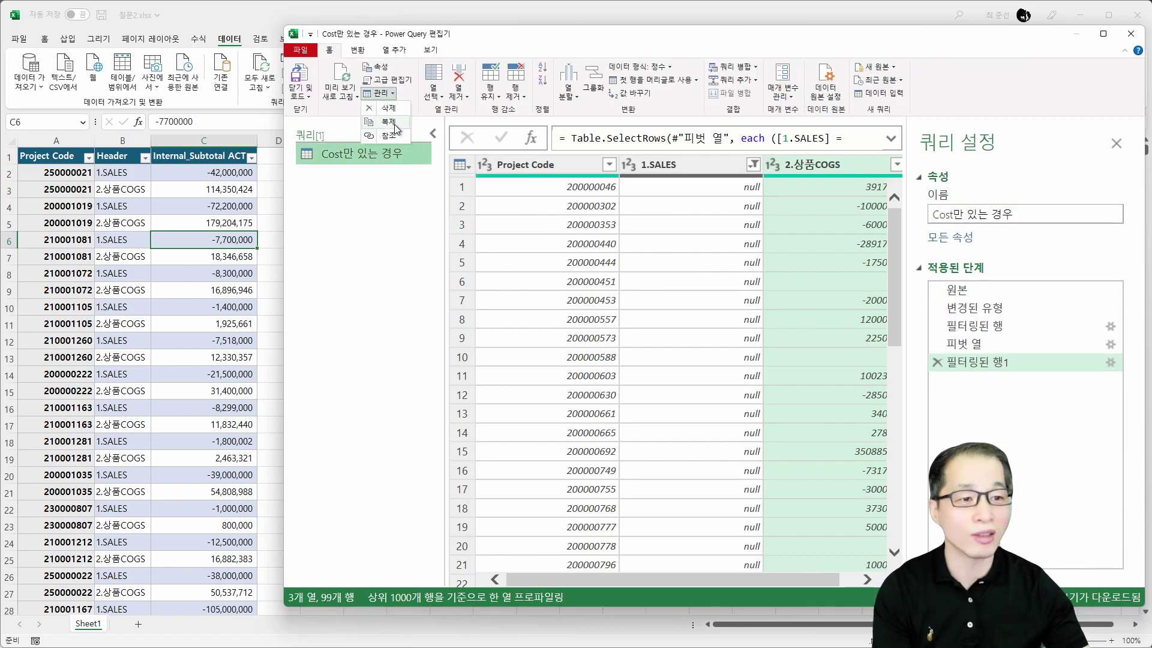
pyautogui.click(392, 122)
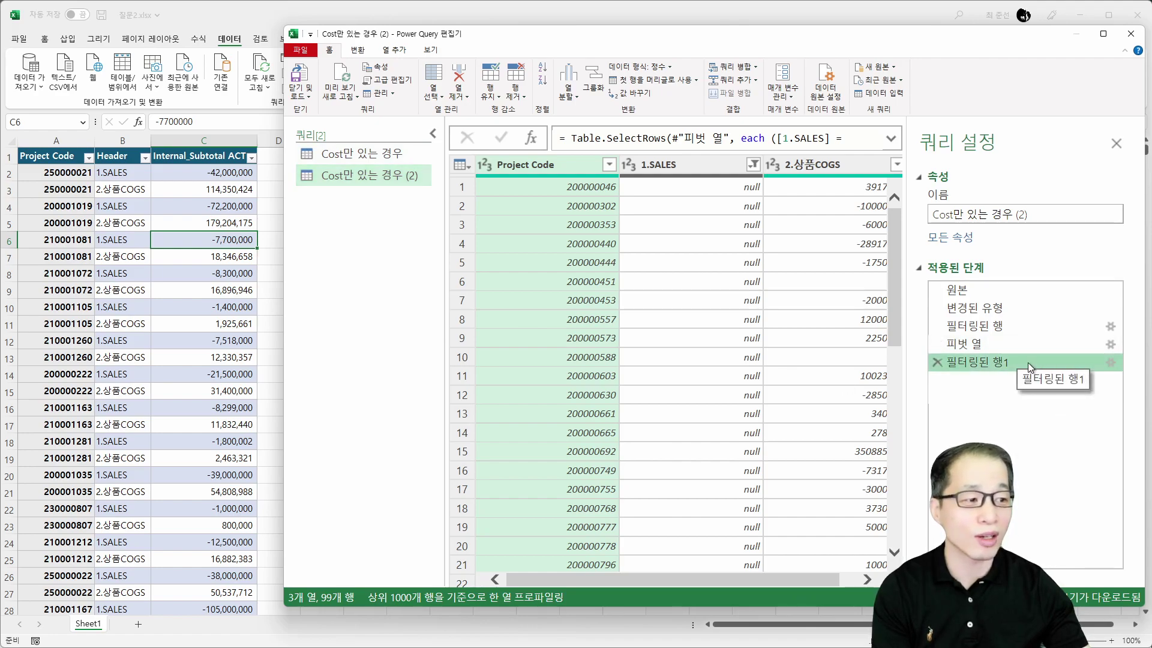
pyautogui.click(937, 362)
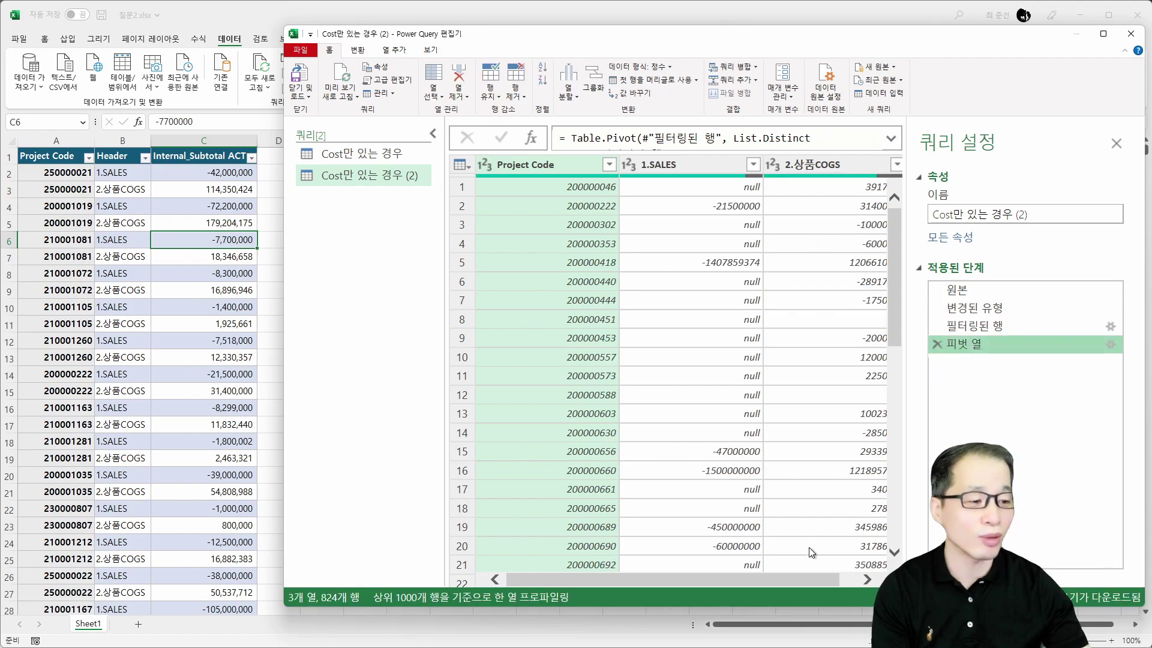
# Step: Filter the 2.상품COGS column of the duplicated query to null rows only
pyautogui.click(867, 580)
pyautogui.click(871, 168)
pyautogui.click(875, 166)
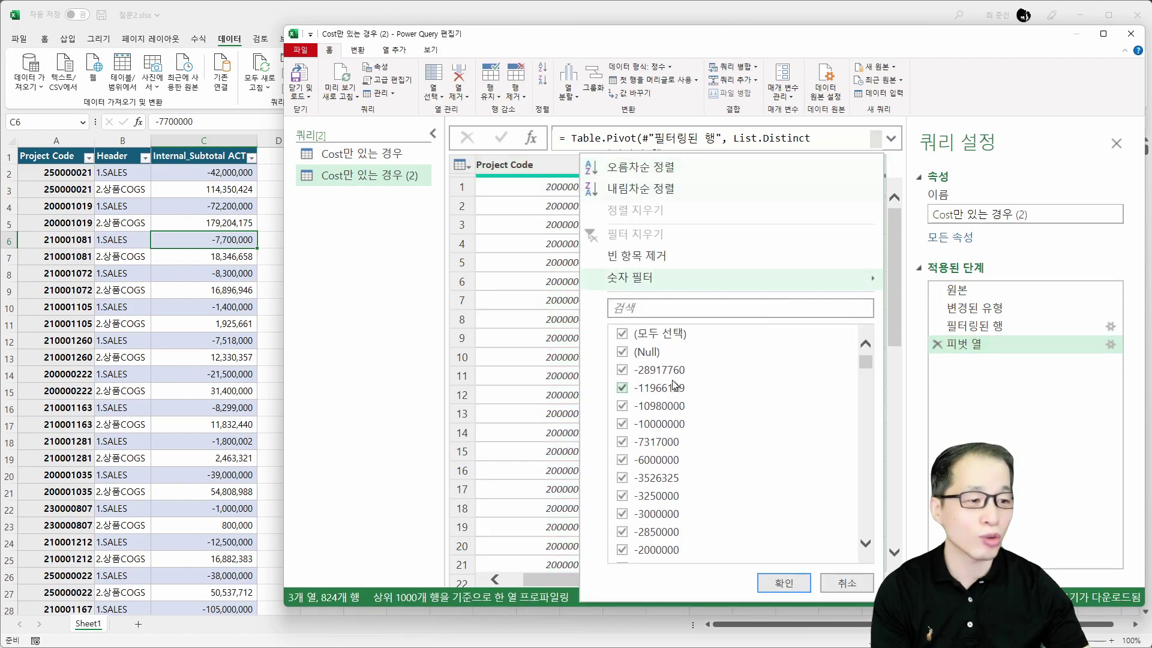
pyautogui.click(622, 334)
pyautogui.click(624, 353)
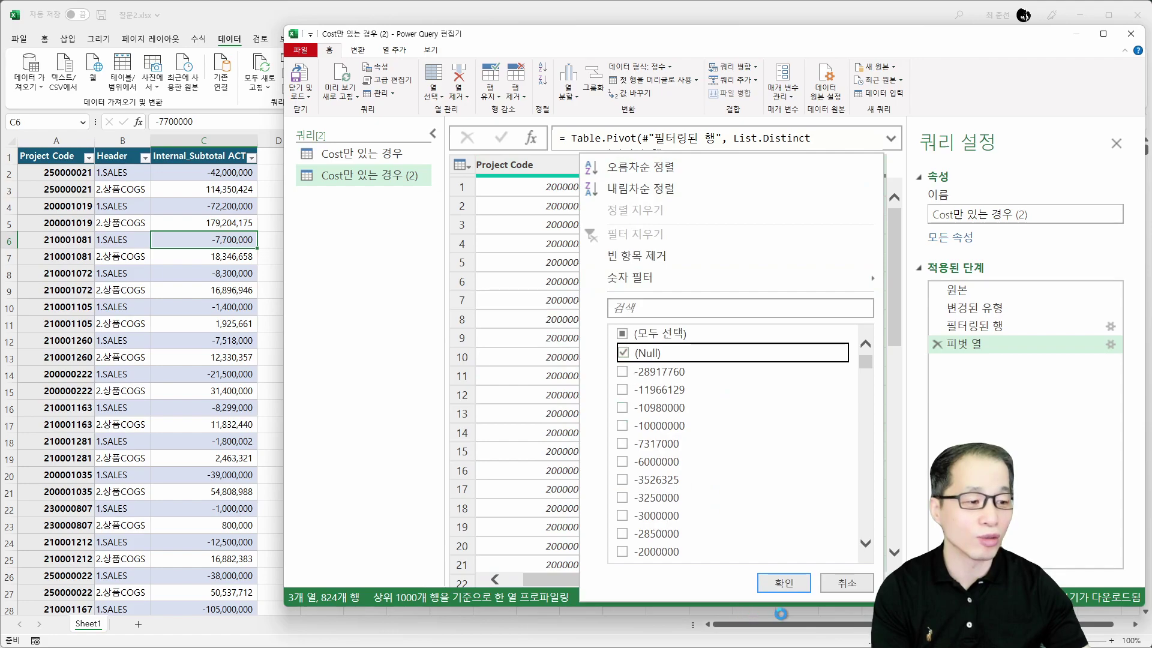
pyautogui.click(787, 583)
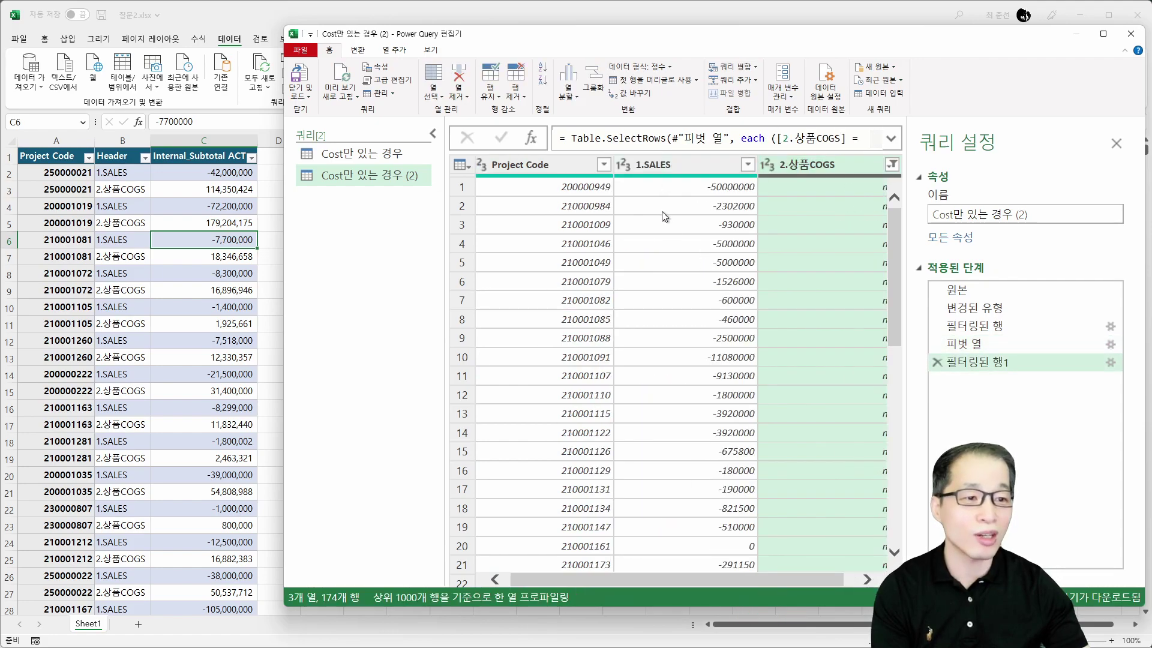
# Step: Rename the duplicated query as "Sales만 있는 경우"
pyautogui.click(1041, 211)
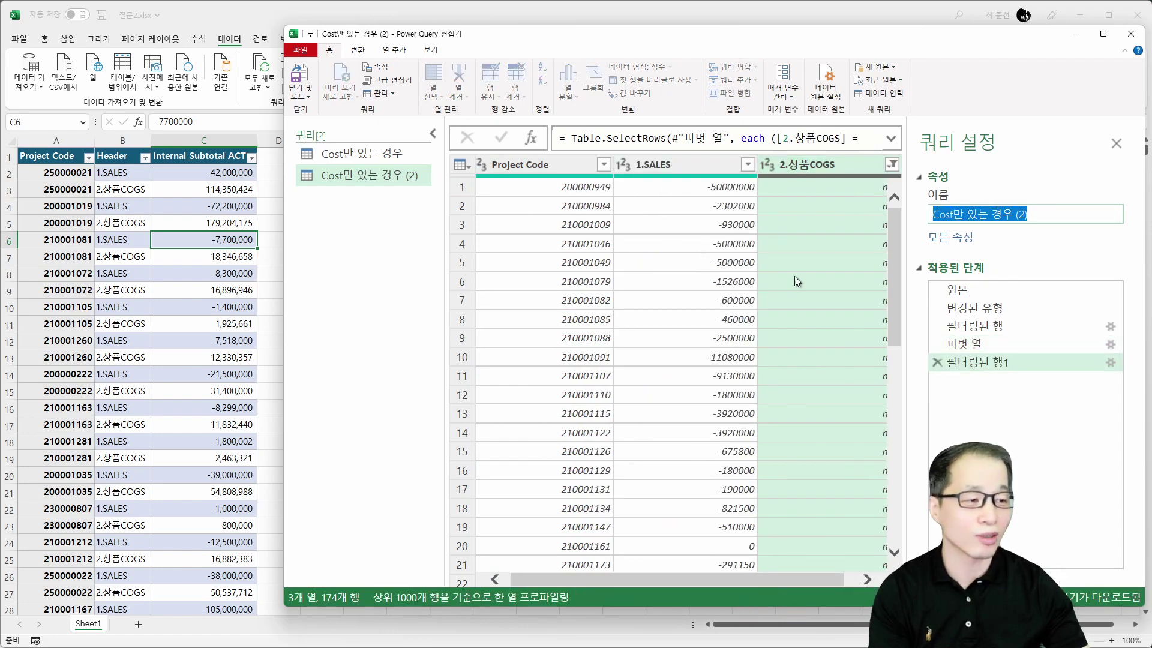
pyautogui.write('Sales ')
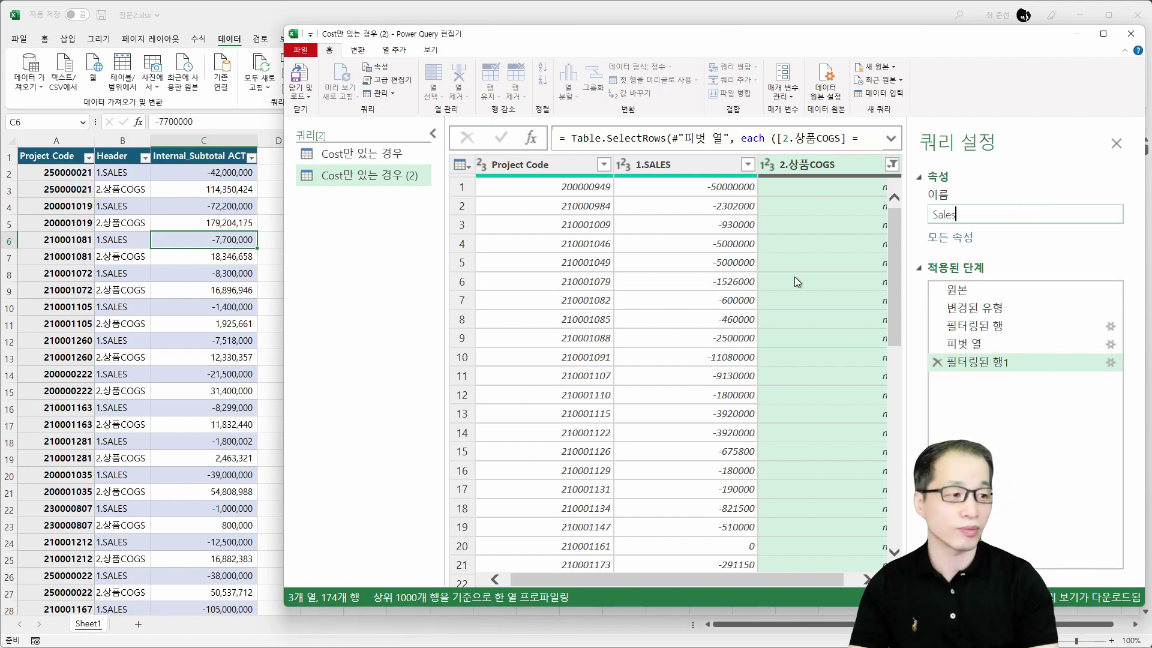
pyautogui.write('만')
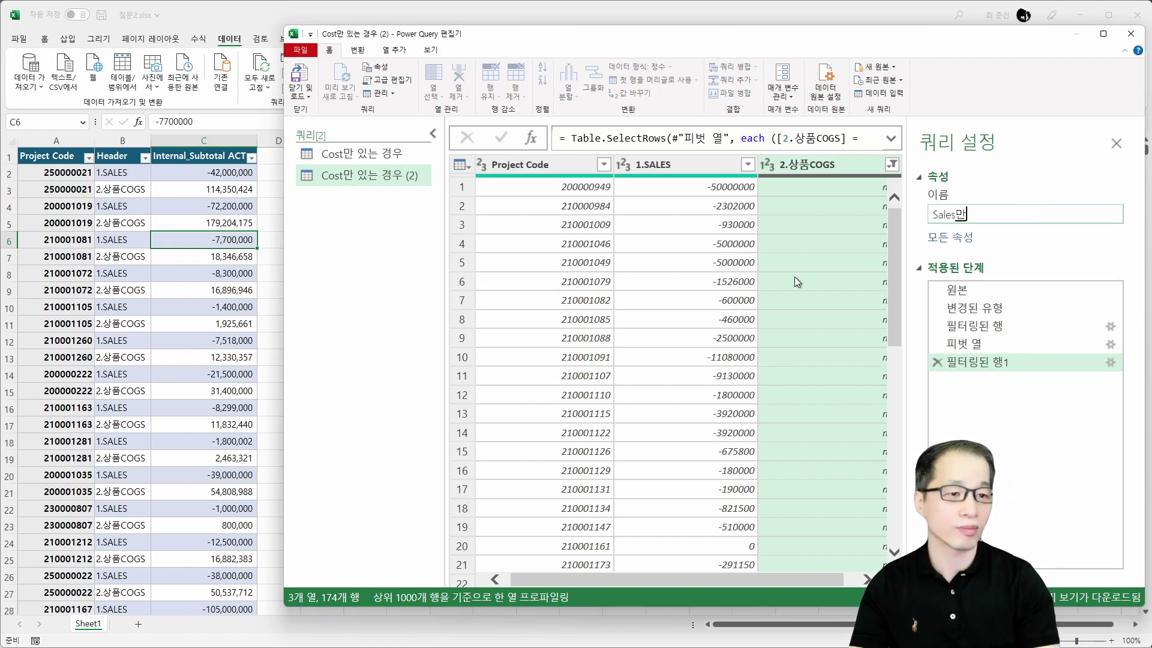
pyautogui.write(' 있는 경ㅇㅜ')
pyautogui.press('Return')
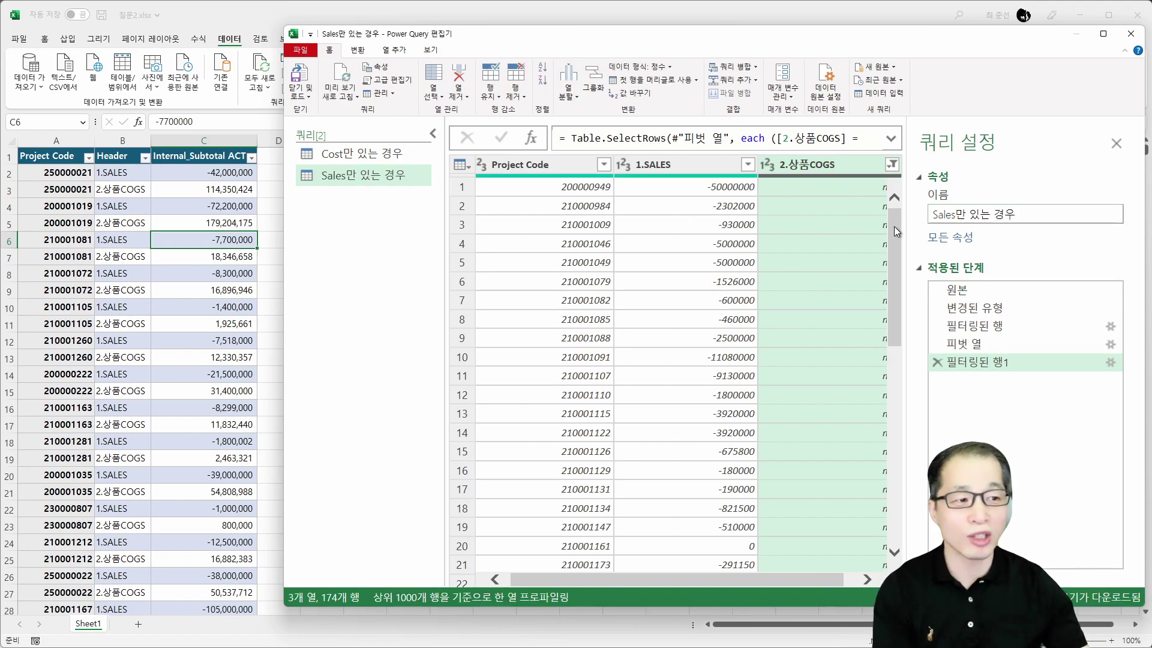
# Step: Start an advanced Group By on the "Cost만 있는 경우" query and remove its 2.상품COGS grouping column
pyautogui.click(360, 154)
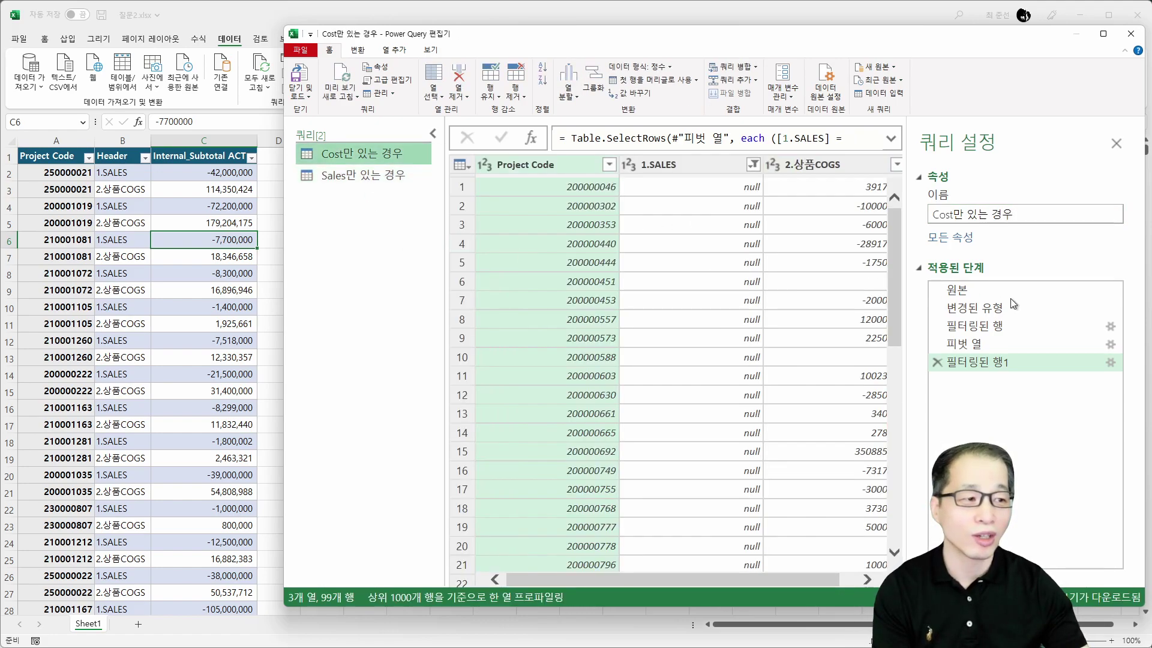
pyautogui.click(805, 182)
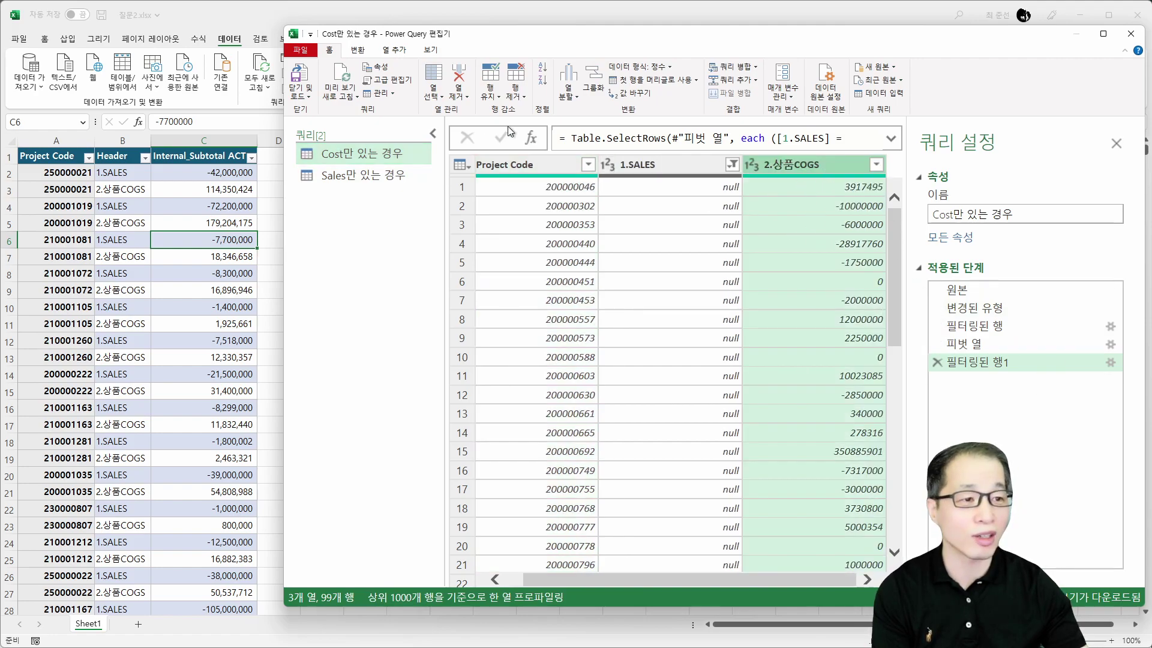
pyautogui.click(594, 81)
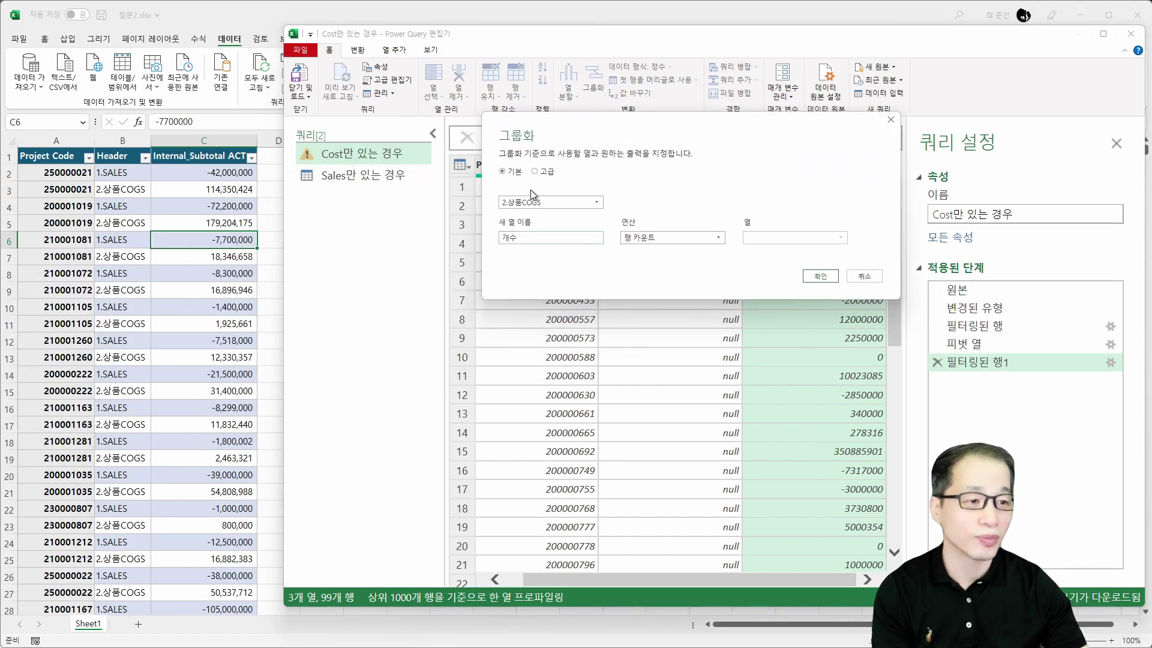
pyautogui.click(543, 171)
pyautogui.click(613, 204)
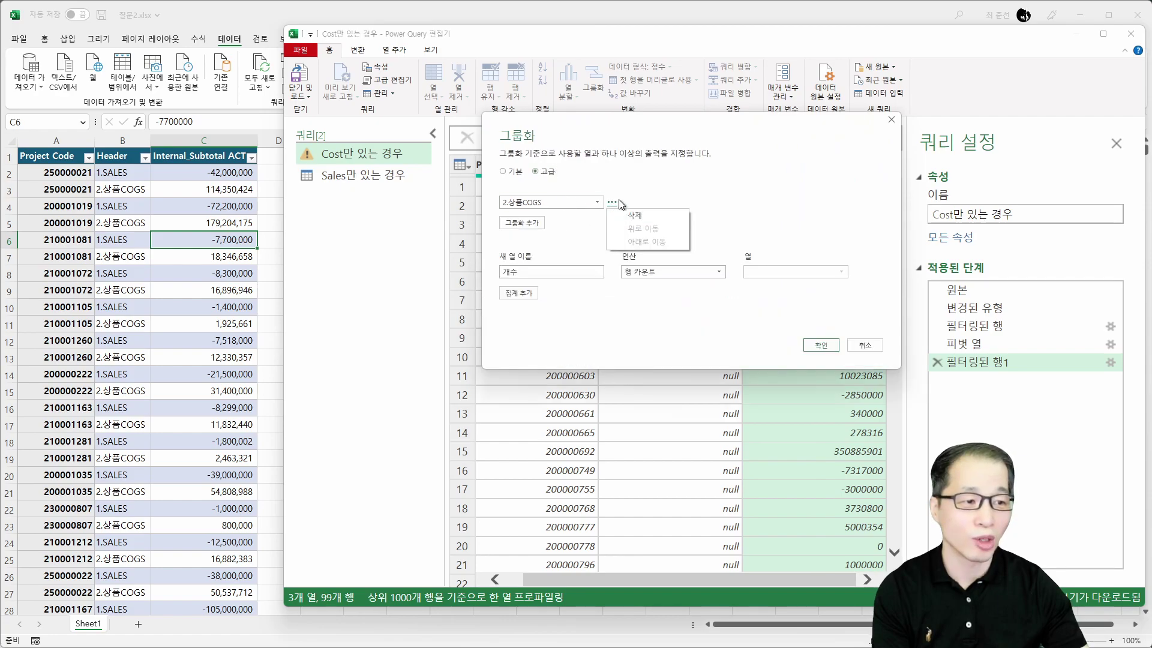
pyautogui.click(643, 221)
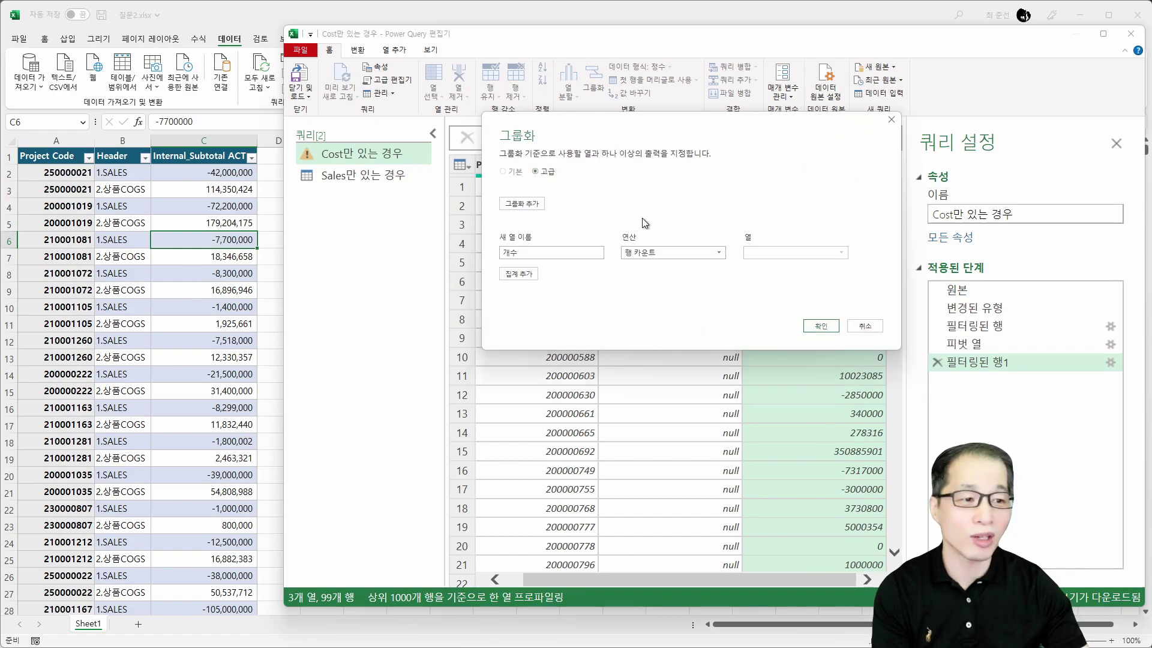
# Step: Aggregate the 2.상품COGS column with the 합계 (sum) operation into a new column named "COGS 합계"
pyautogui.click(661, 253)
pyautogui.click(659, 264)
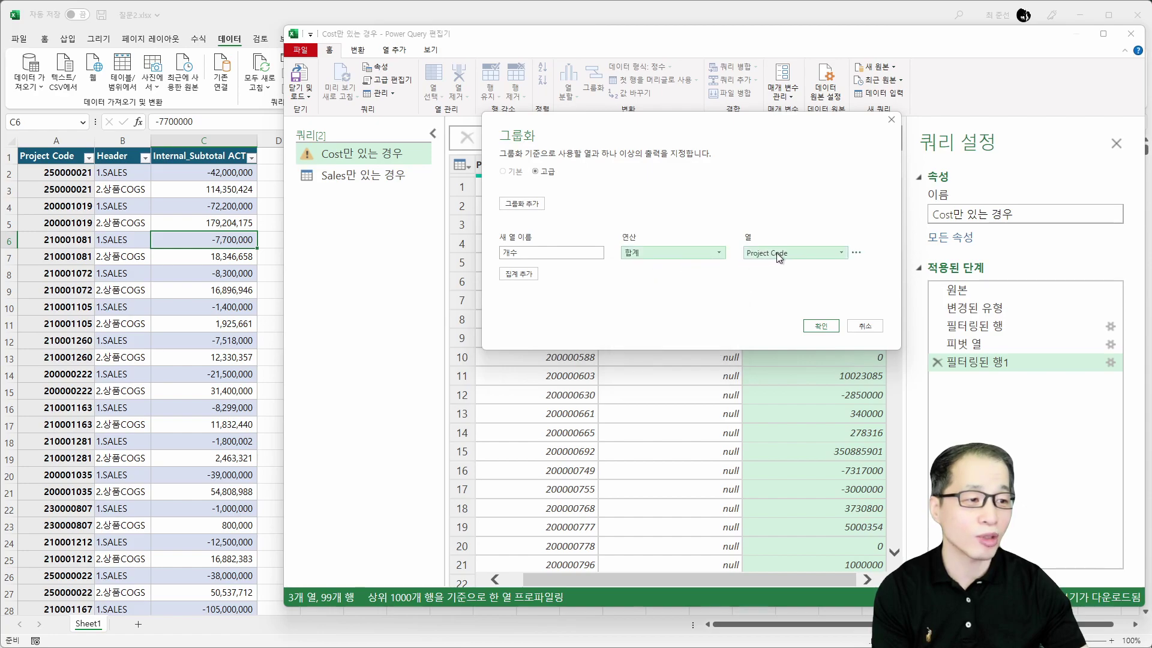
pyautogui.click(776, 253)
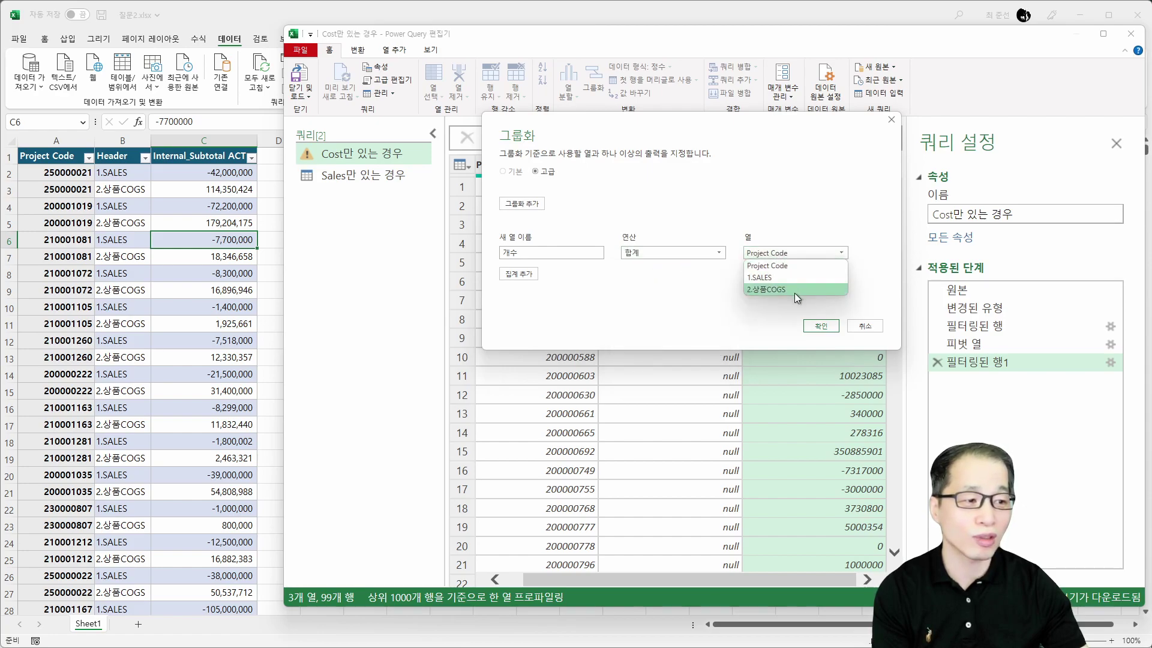
pyautogui.click(794, 293)
pyautogui.doubleClick(543, 252)
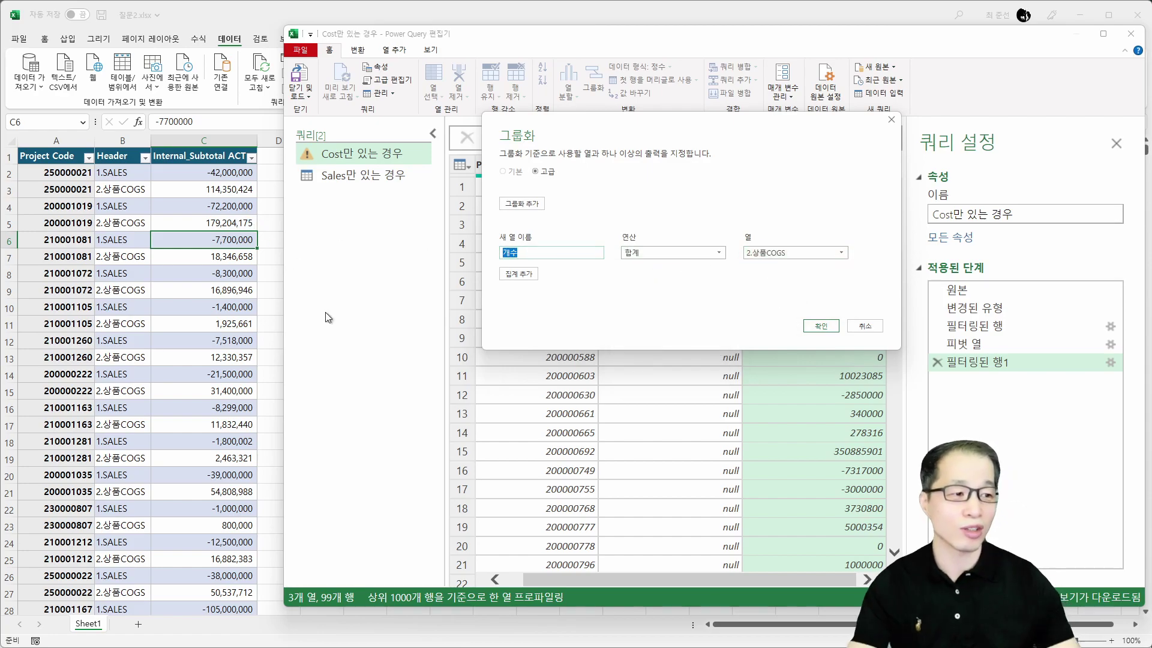
pyautogui.write('ㅊ')
pyautogui.press('BackSpace')
pyautogui.write('COS')
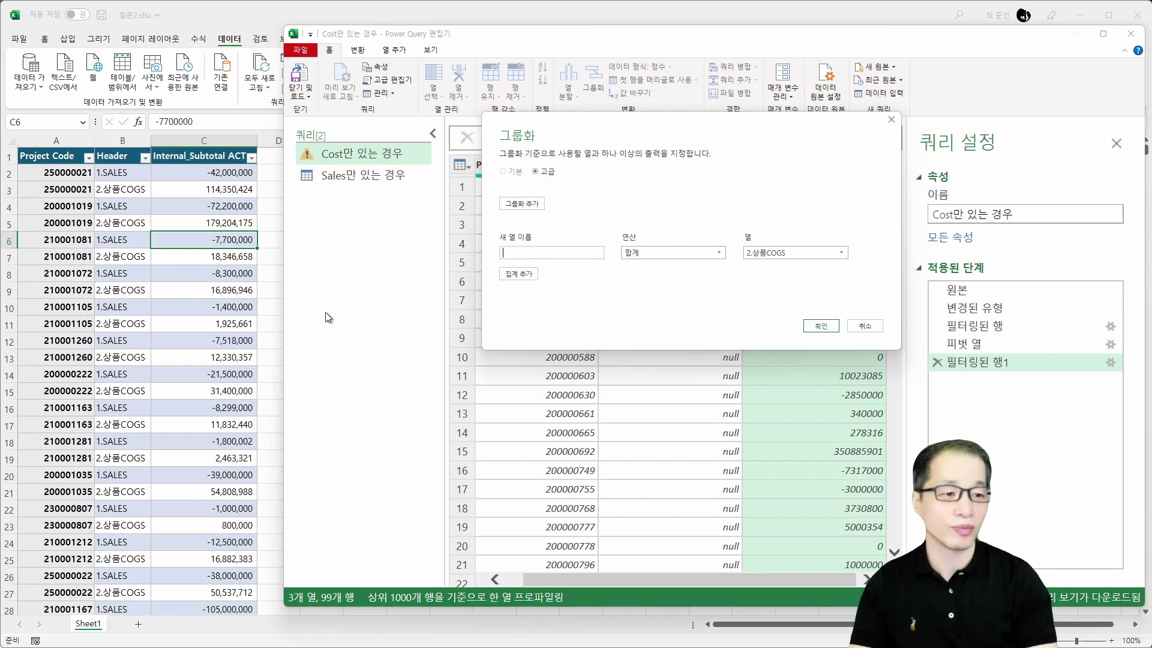
pyautogui.press('BackSpace')
pyautogui.write('GS 합계')
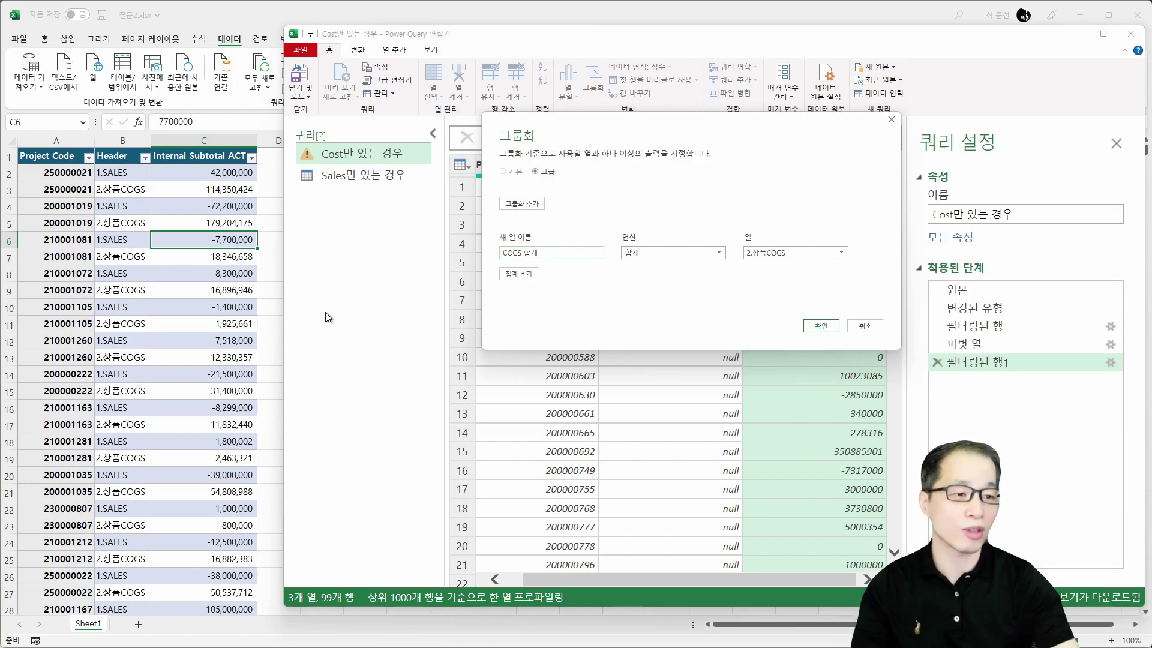
pyautogui.click(821, 328)
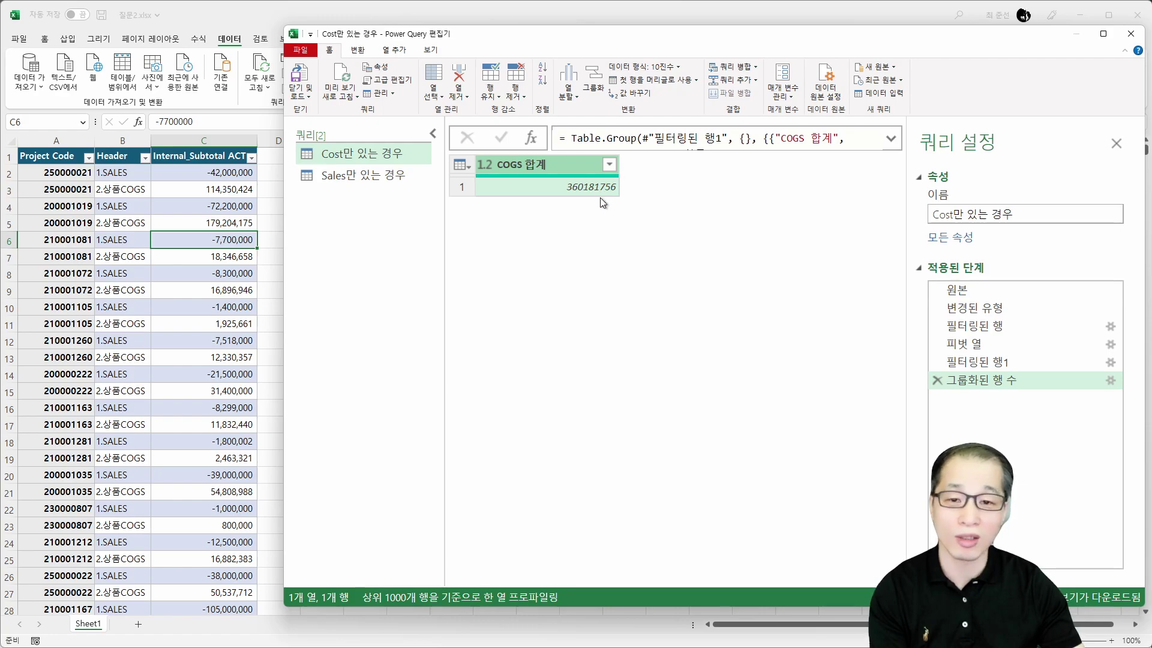
# Step: In the "Sales만 있는 경우" query, set up a Group By that sums 1.SALES into a new column named "Sales 합계"
pyautogui.click(401, 181)
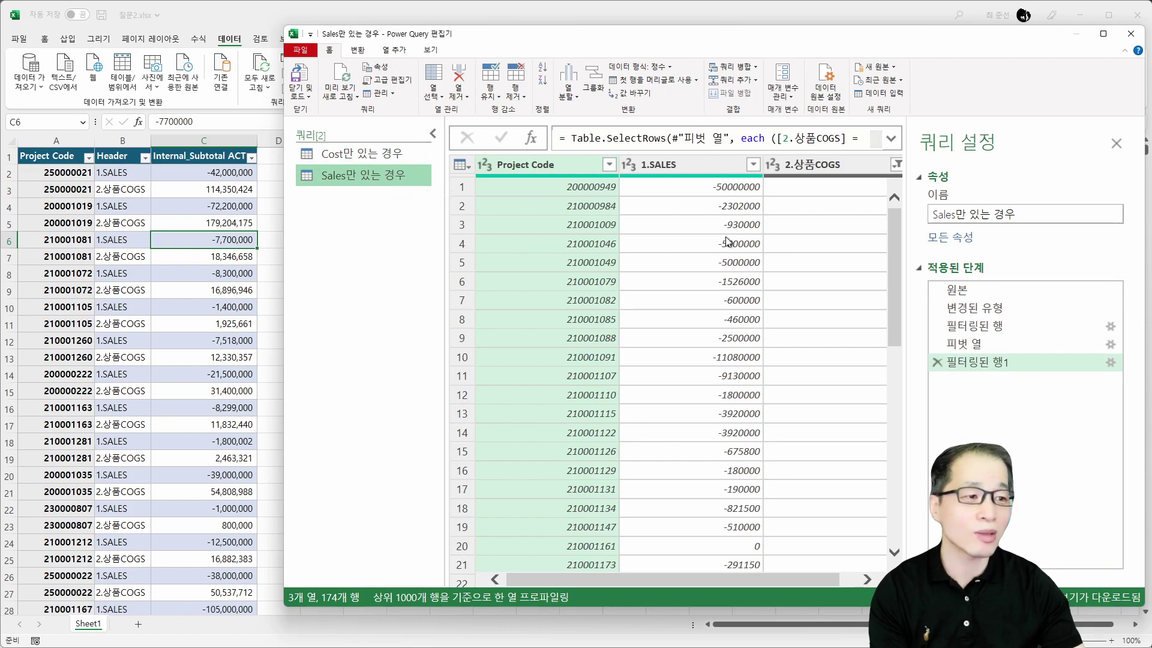
pyautogui.click(714, 174)
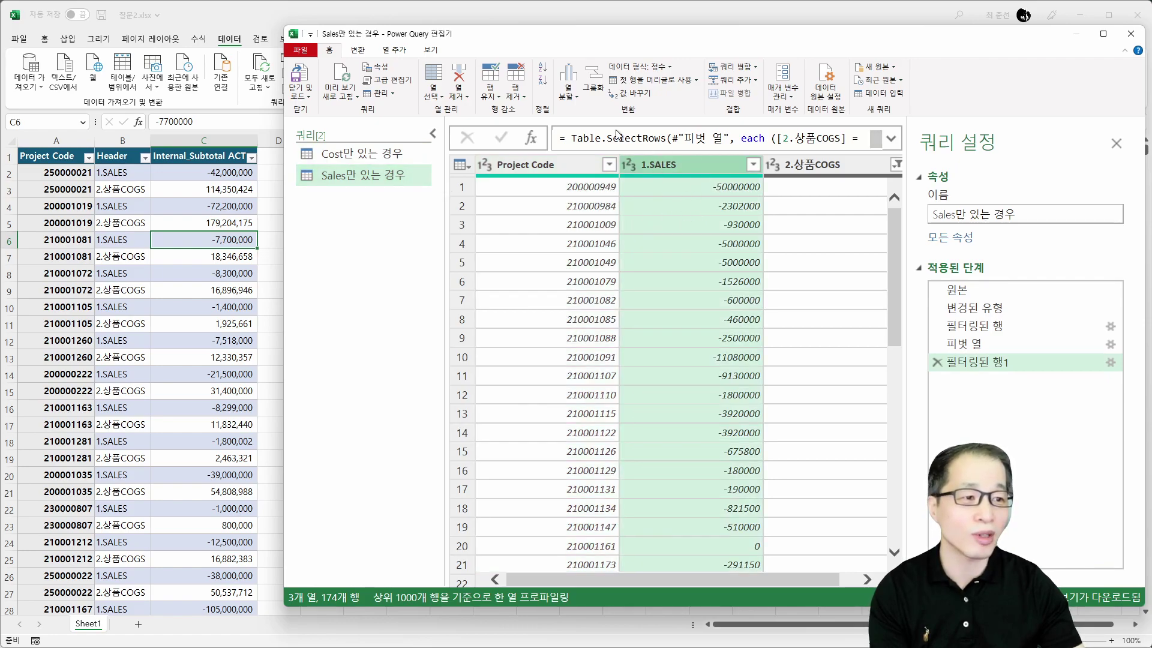
pyautogui.click(596, 93)
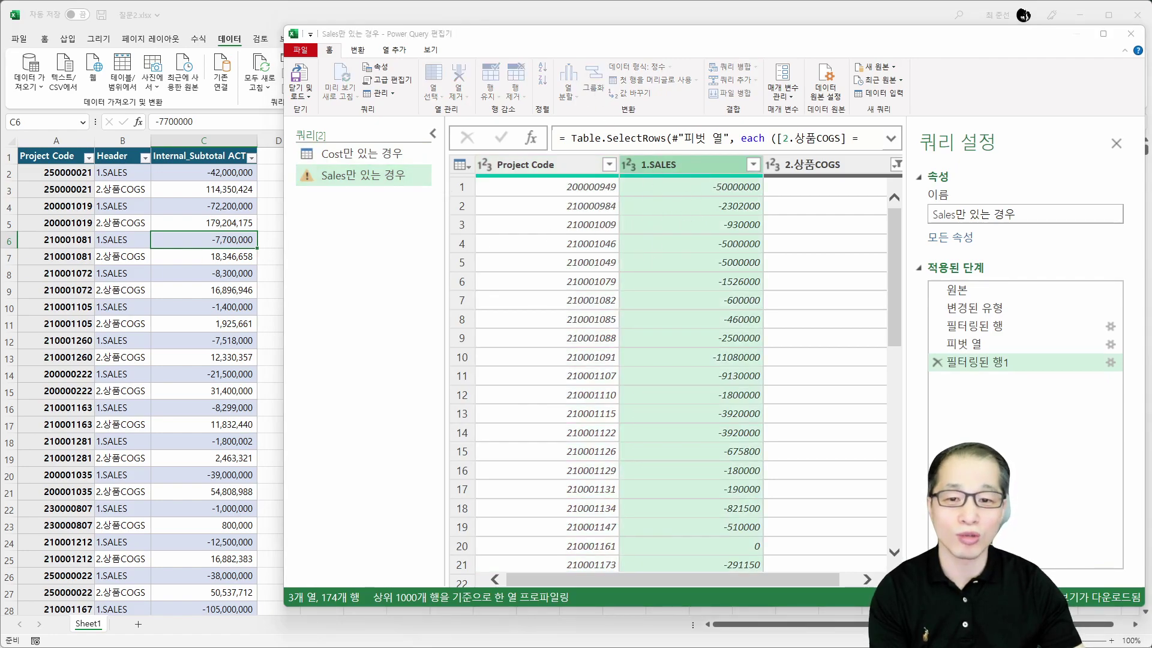
pyautogui.click(663, 265)
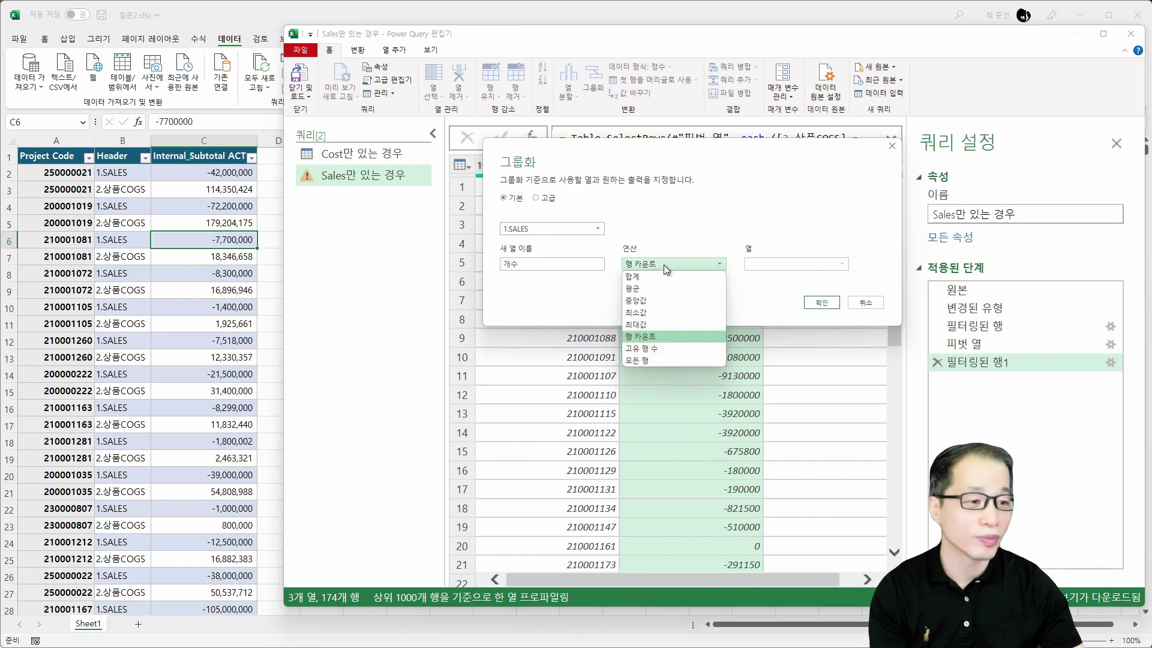
pyautogui.click(660, 278)
pyautogui.click(788, 265)
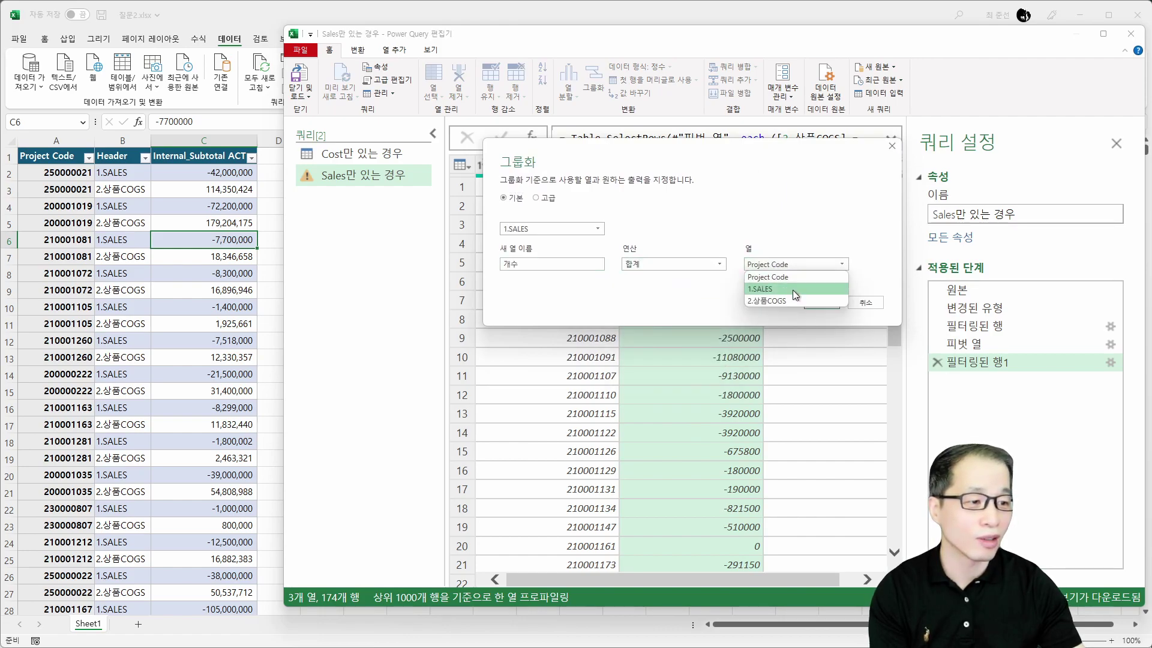
pyautogui.click(793, 290)
pyautogui.doubleClick(540, 264)
pyautogui.write('Sales 합계')
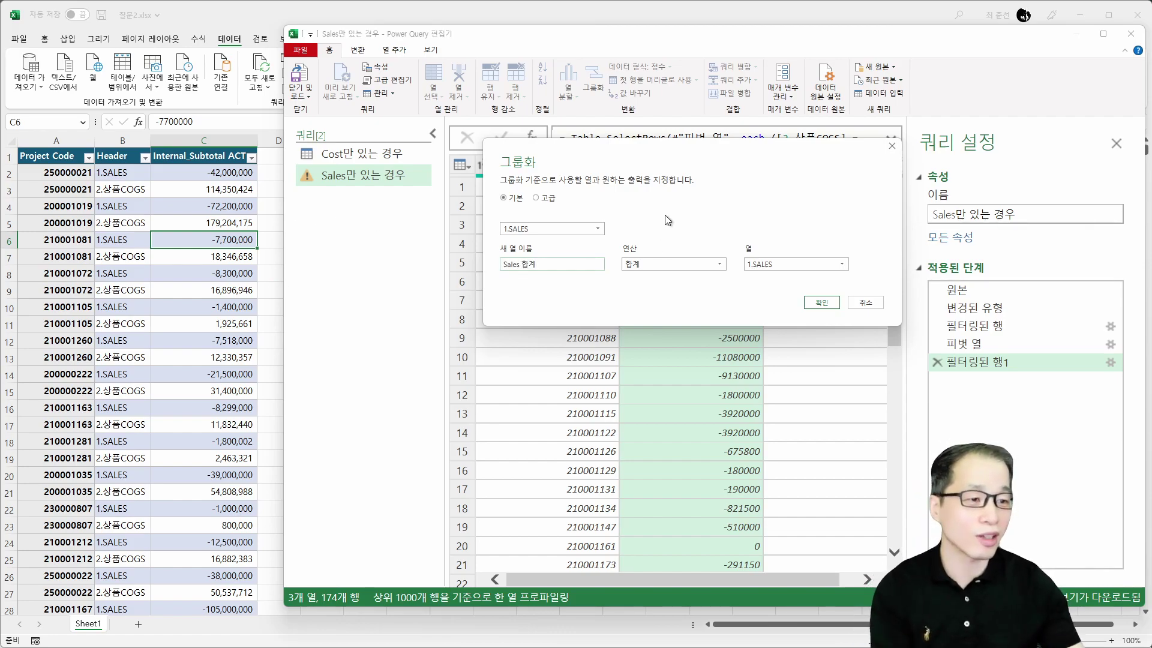
# Step: Switch the grouping to advanced, remove the 1.SALES grouping column, and apply the Sales total
pyautogui.click(547, 198)
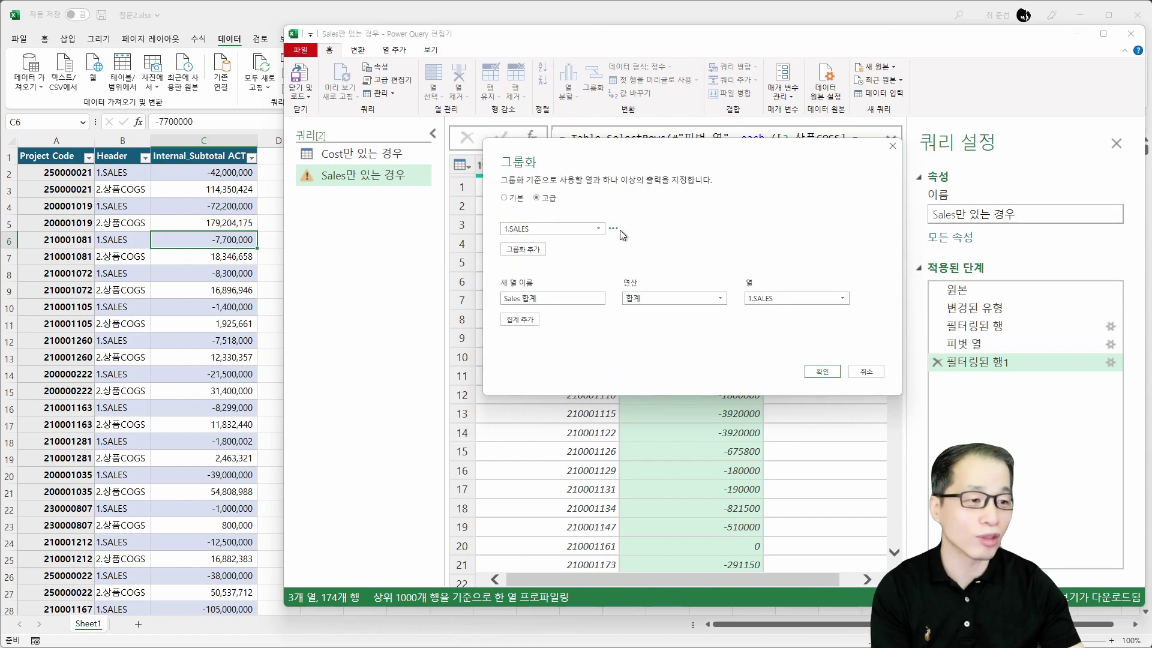
pyautogui.click(613, 229)
pyautogui.click(632, 241)
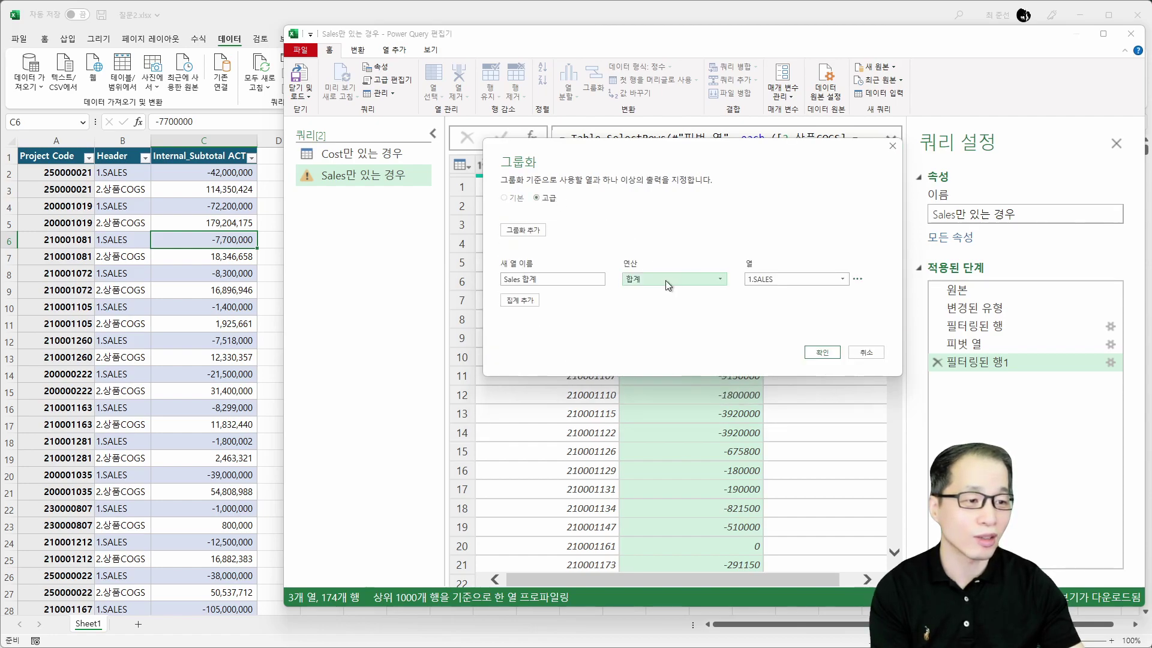
pyautogui.click(821, 353)
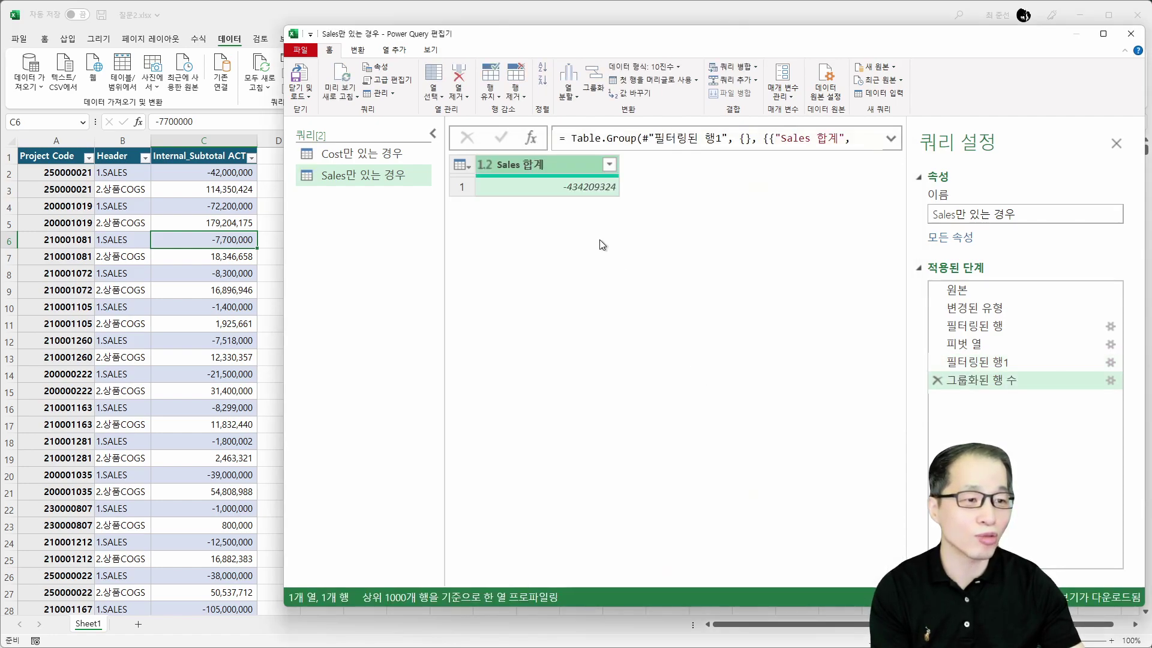
# Step: Close the query editor and load the "Cost만 있는 경우" and "Sales만 있는 경우" queries as connections only (연결만 만들기)
pyautogui.click(360, 154)
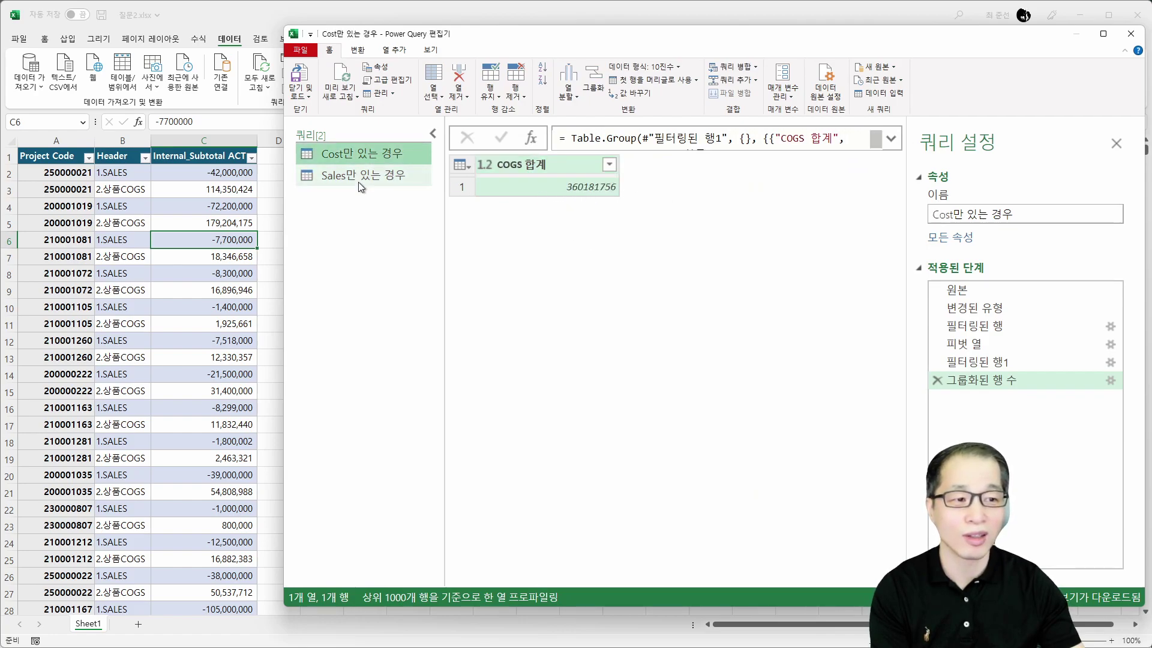
pyautogui.click(379, 182)
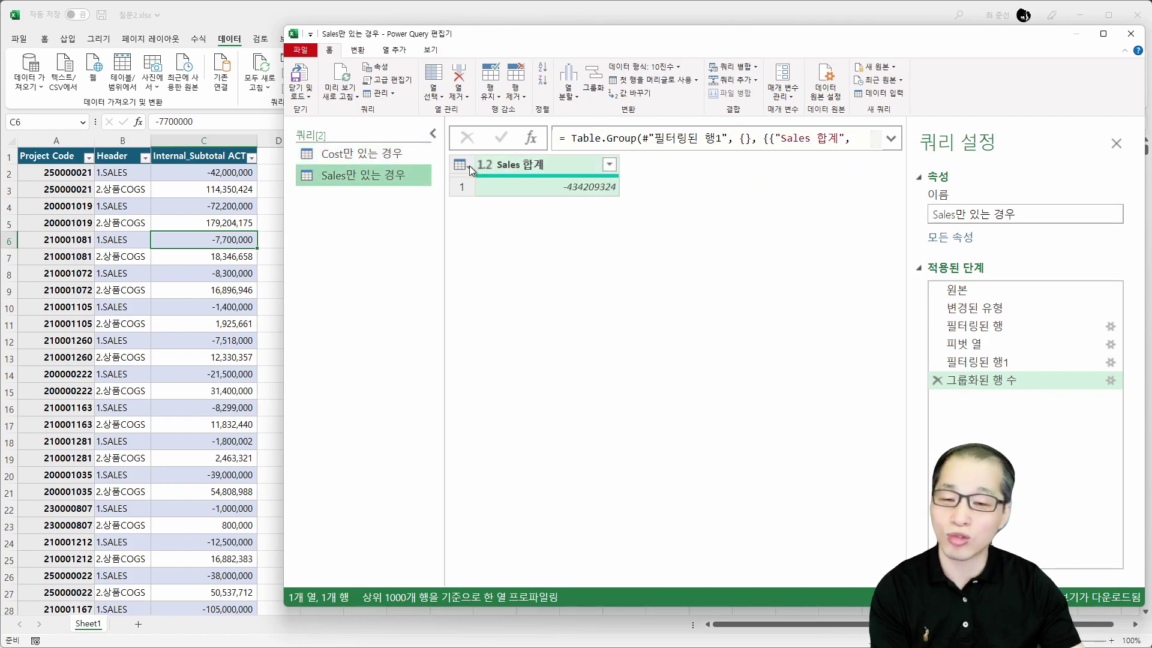
pyautogui.click(303, 152)
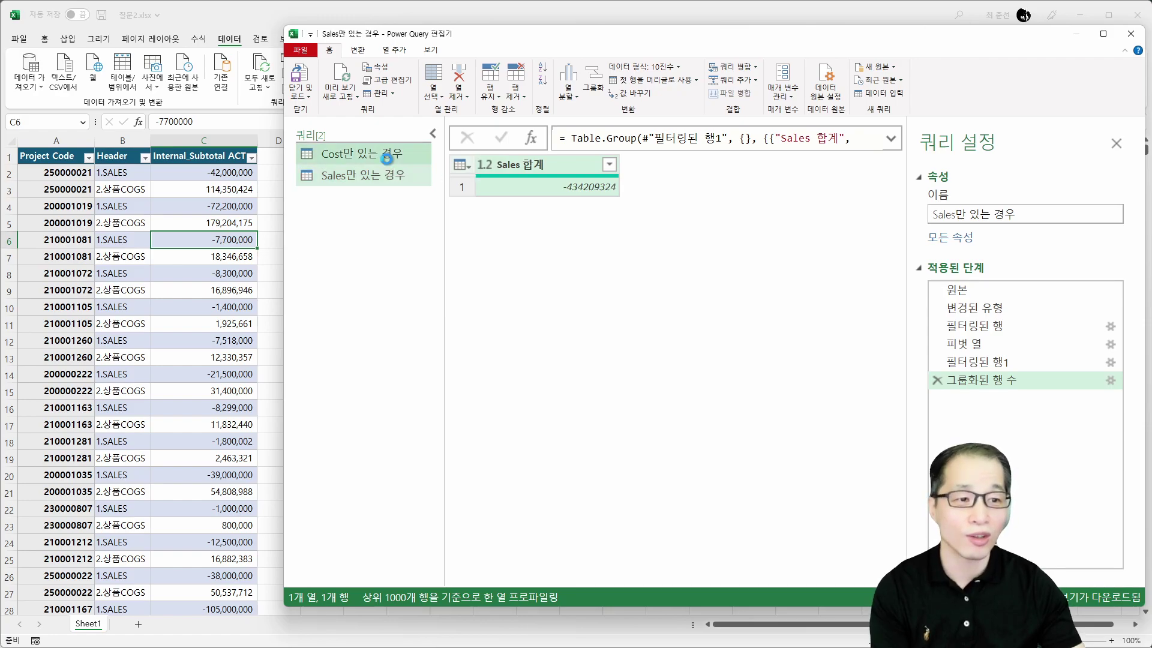
pyautogui.click(300, 50)
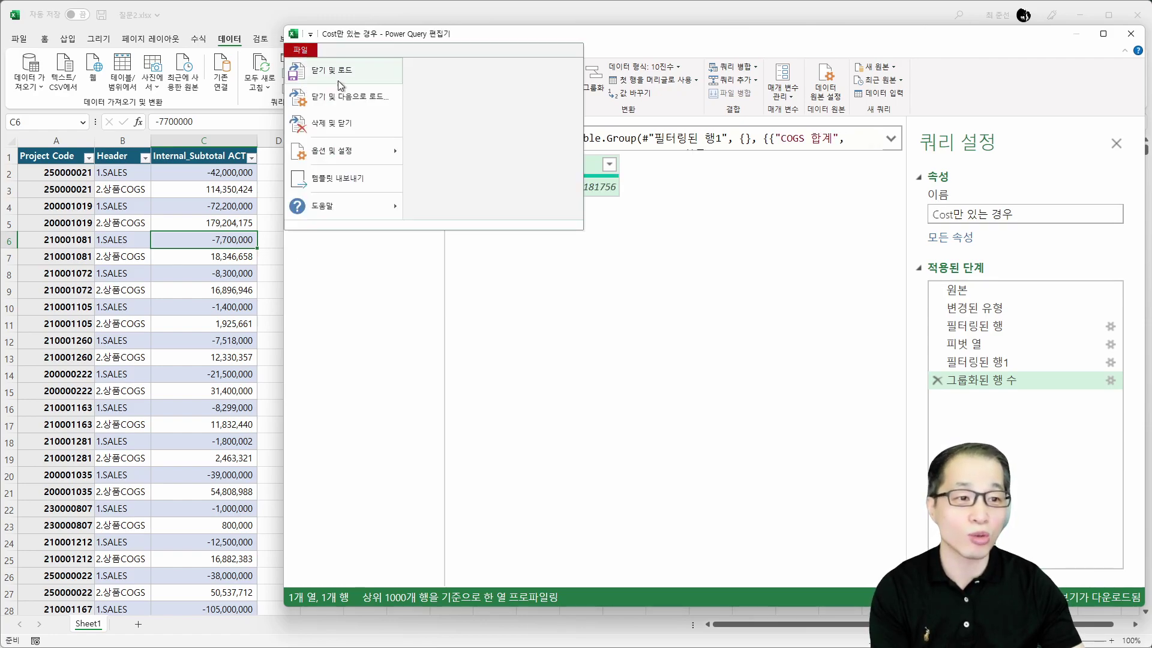
pyautogui.click(345, 98)
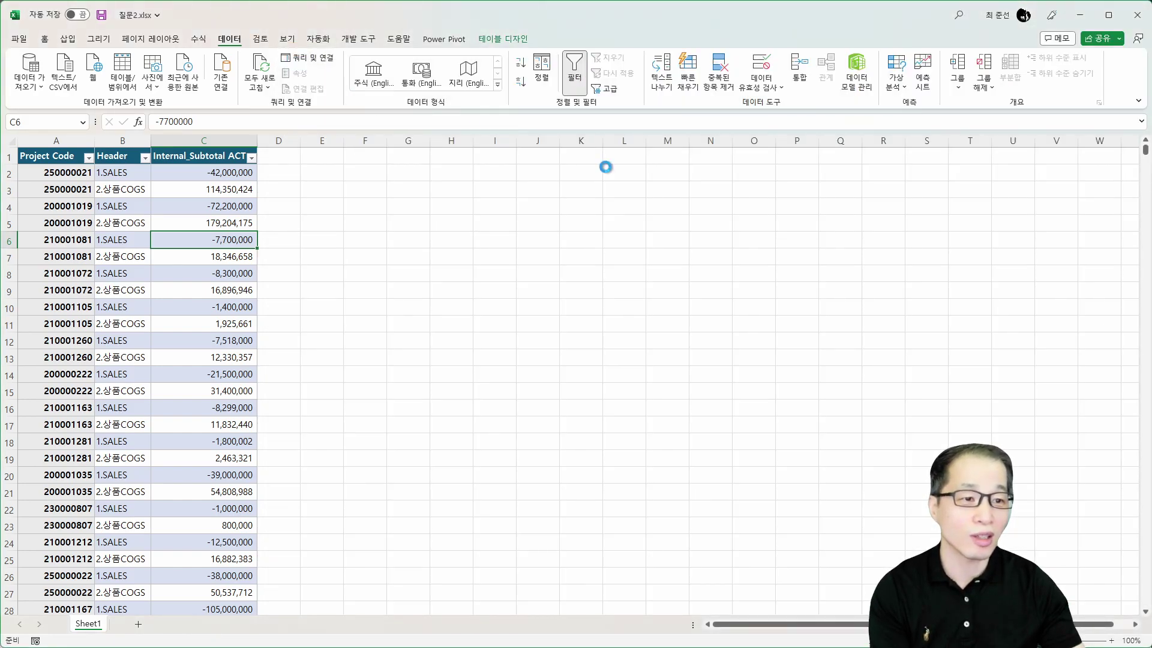
pyautogui.click(368, 177)
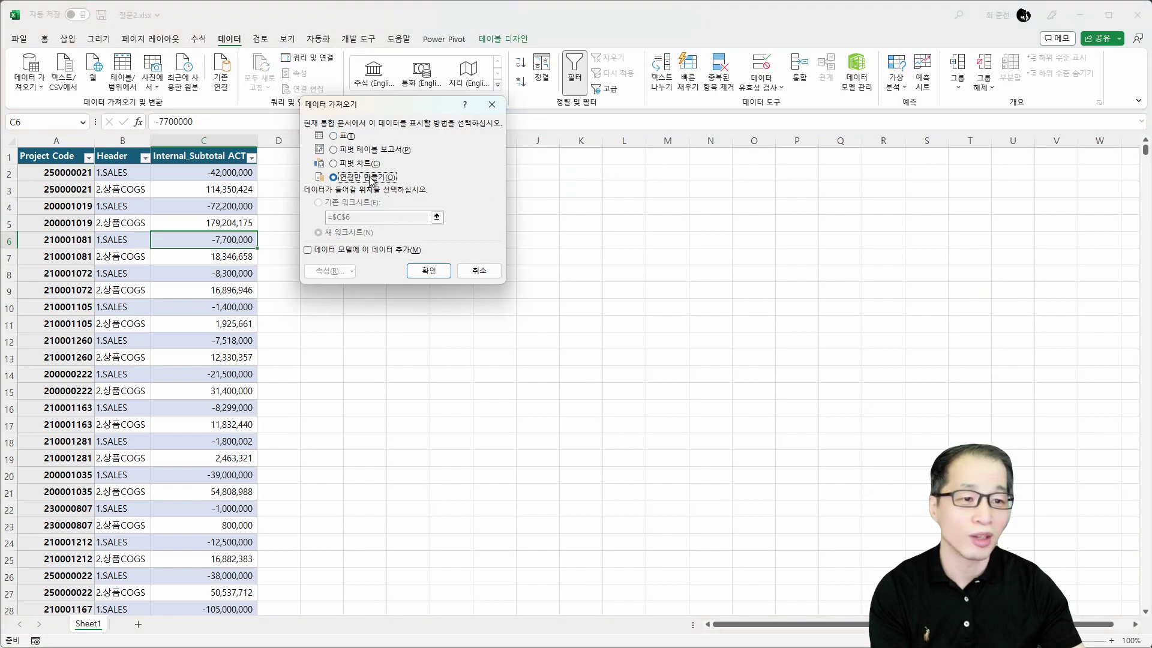
pyautogui.click(435, 269)
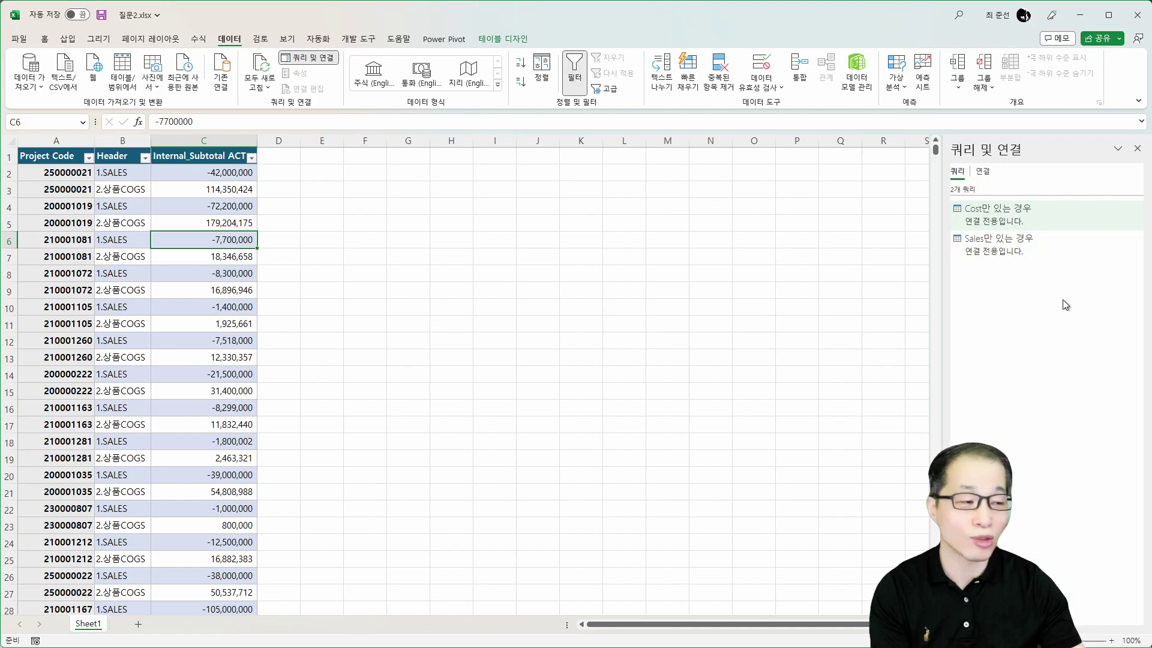
# Step: Load the "Cost만 있는 경우" query as a table into the existing worksheet at Sheet1 cell F1
pyautogui.click(1022, 249)
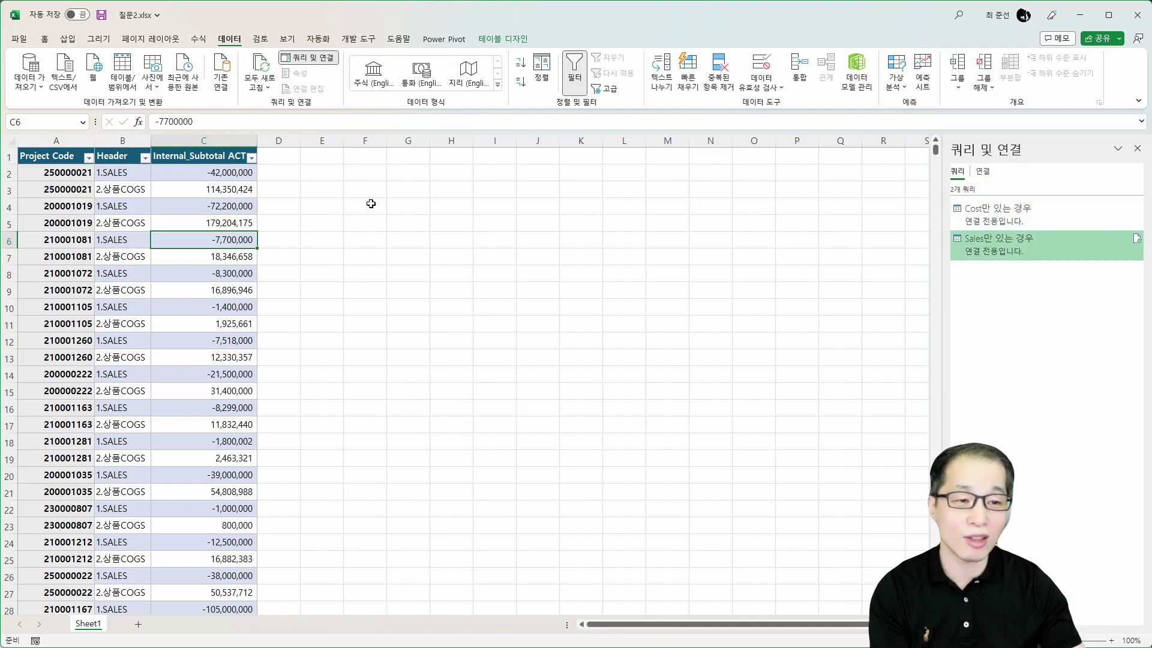
pyautogui.click(981, 214)
pyautogui.rightClick(981, 214)
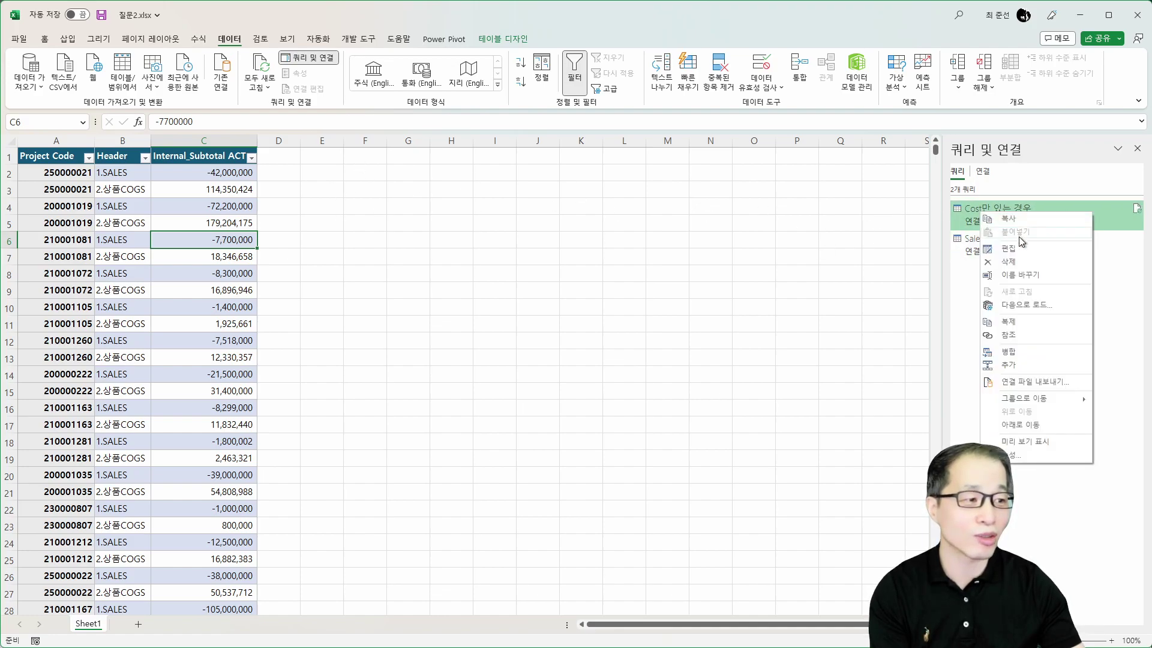
pyautogui.click(1014, 304)
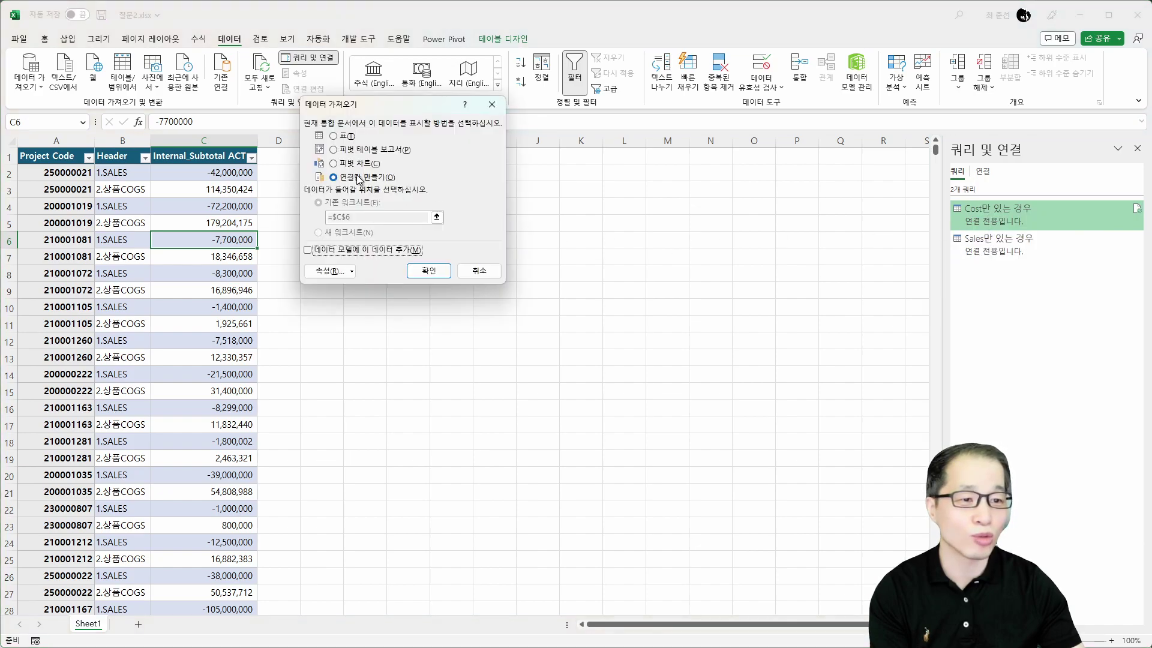
pyautogui.click(354, 139)
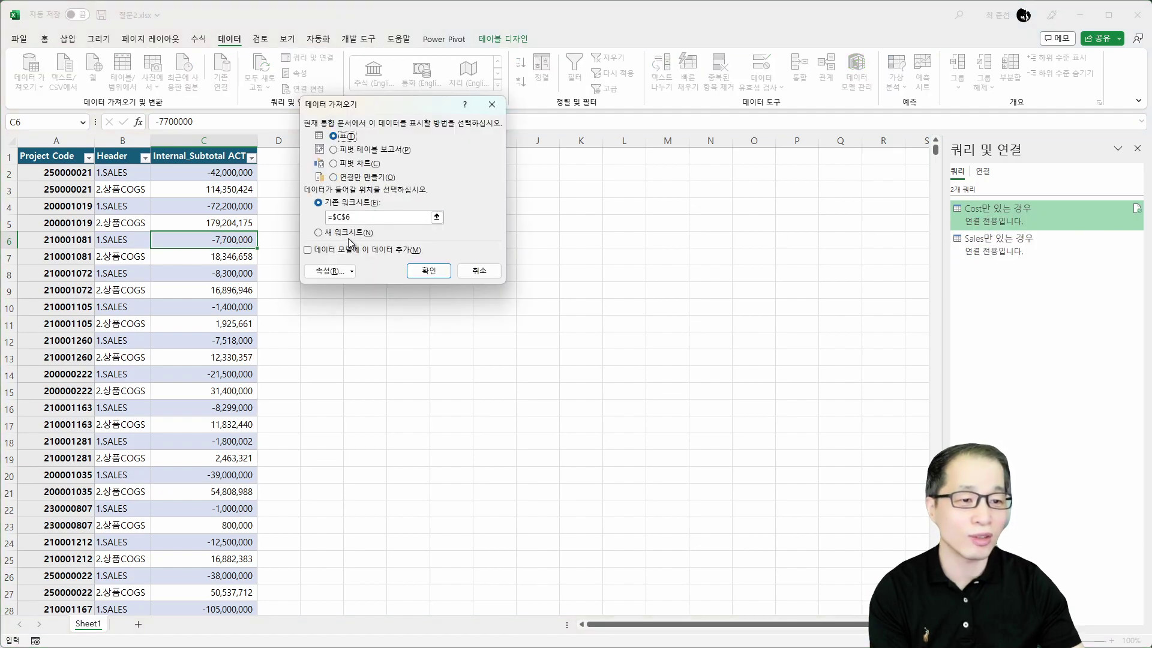
pyautogui.click(354, 234)
pyautogui.moveTo(403, 110); pyautogui.dragTo(557, 196)
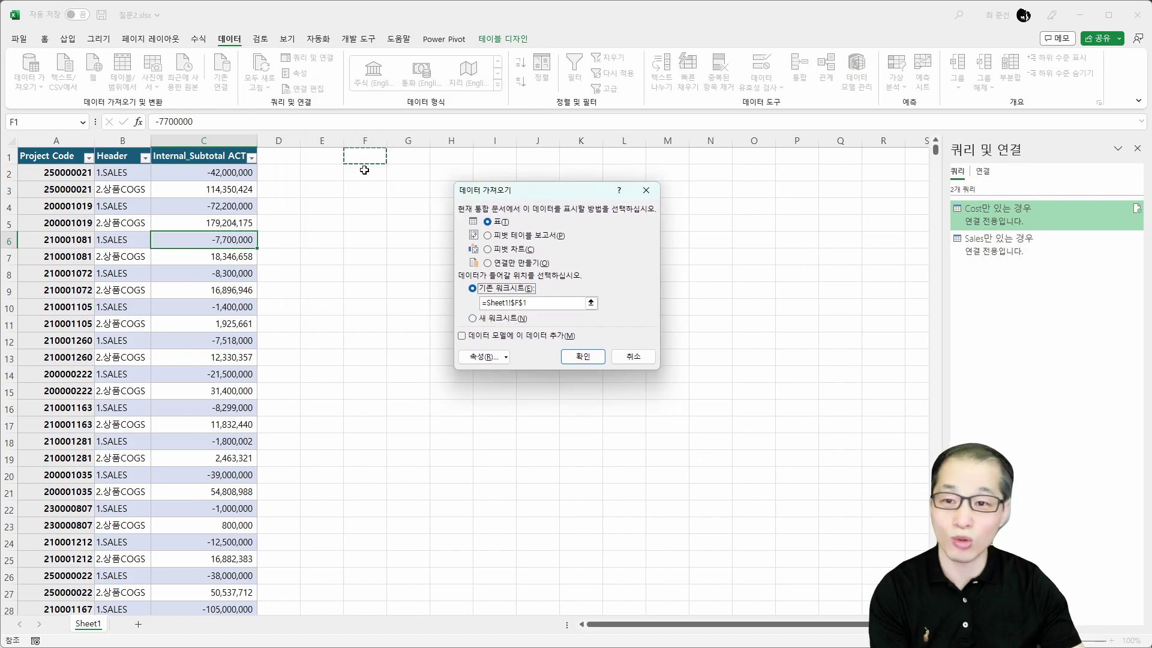
pyautogui.click(593, 357)
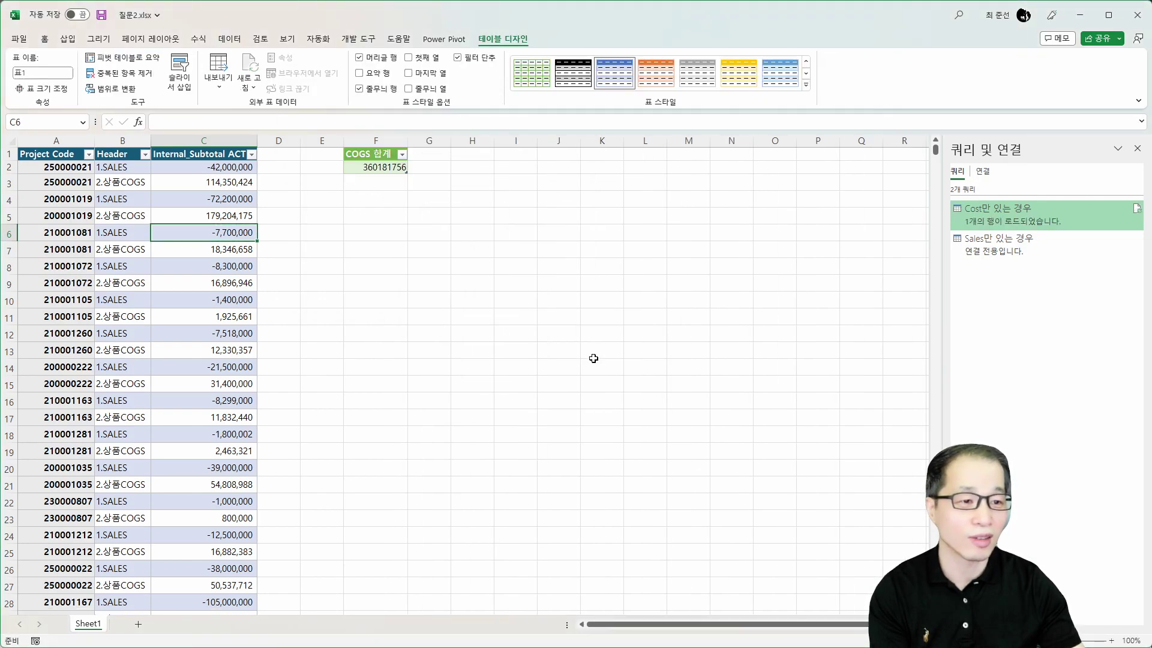
# Step: Load the "Sales만 있는 경우" query as a table into a new worksheet
pyautogui.rightClick(1012, 247)
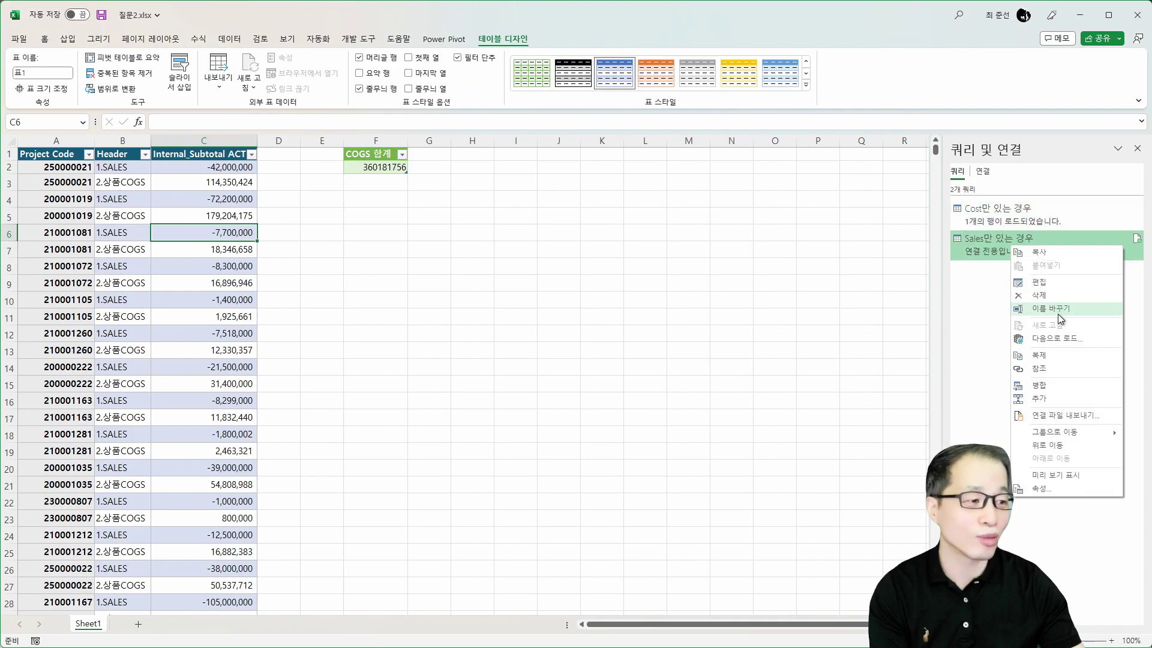
pyautogui.click(1062, 341)
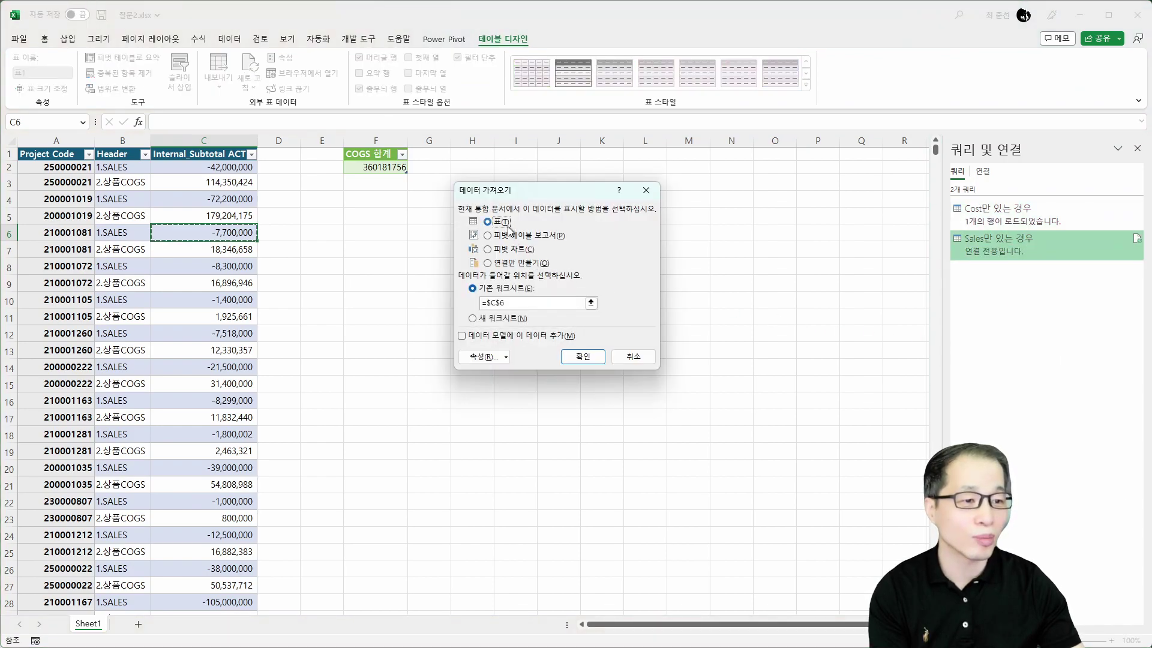
pyautogui.click(504, 319)
pyautogui.press('Return')
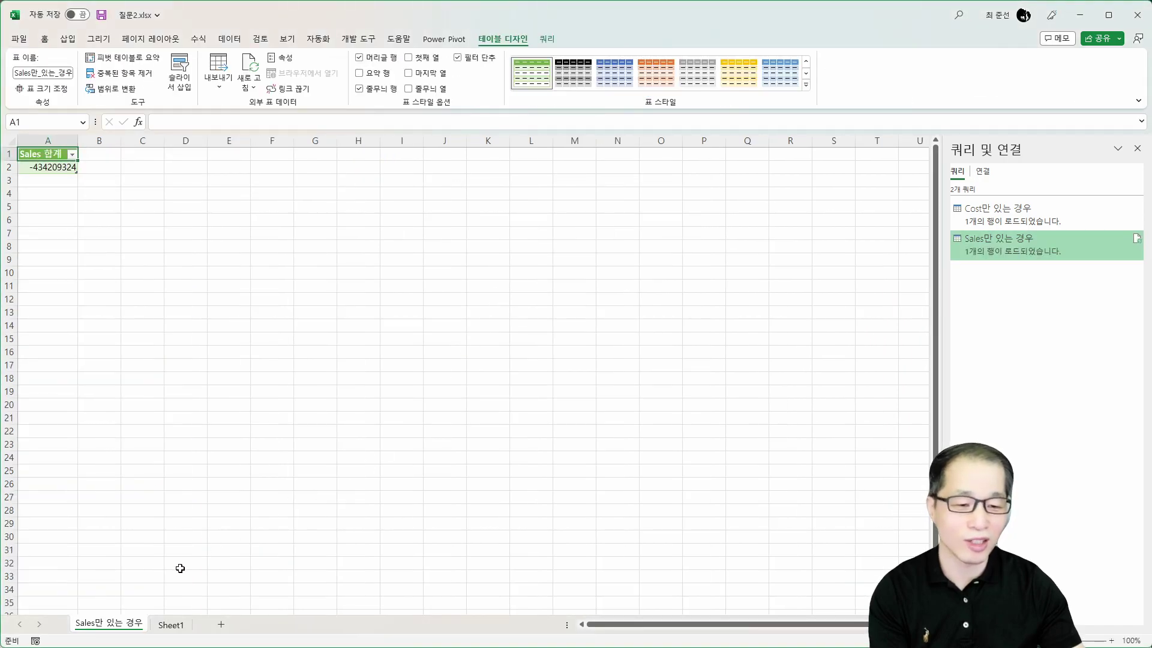
# Step: Delete the "Sales만 있는 경우" worksheet together with its loaded table
pyautogui.rightClick(121, 624)
pyautogui.click(153, 646)
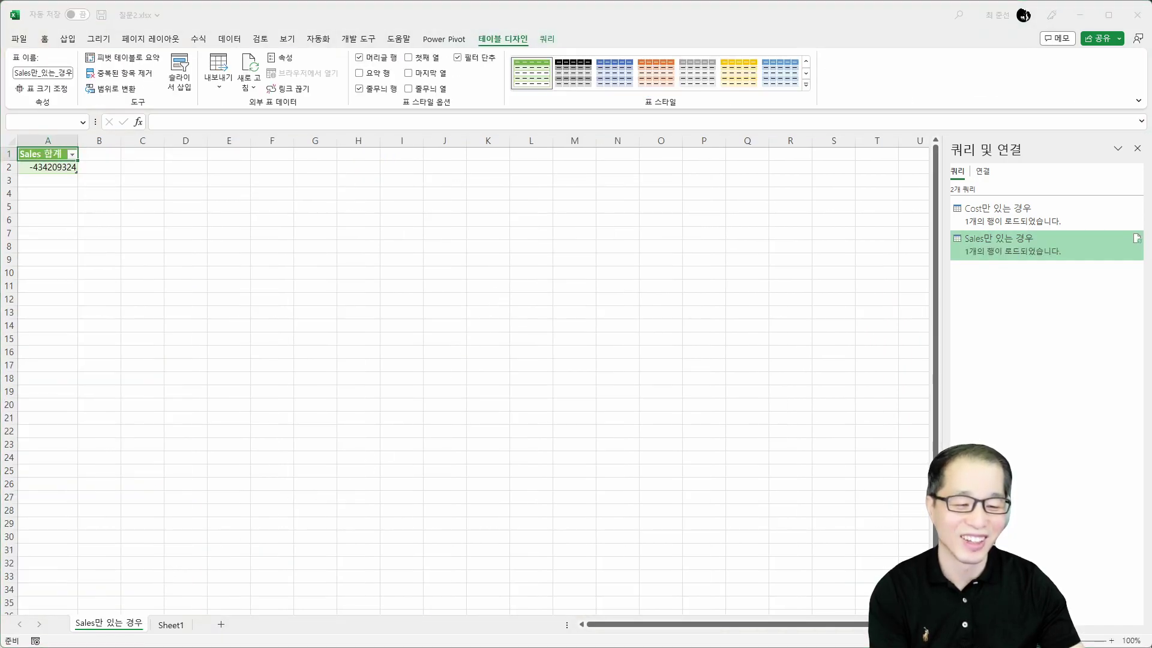
pyautogui.press('Return')
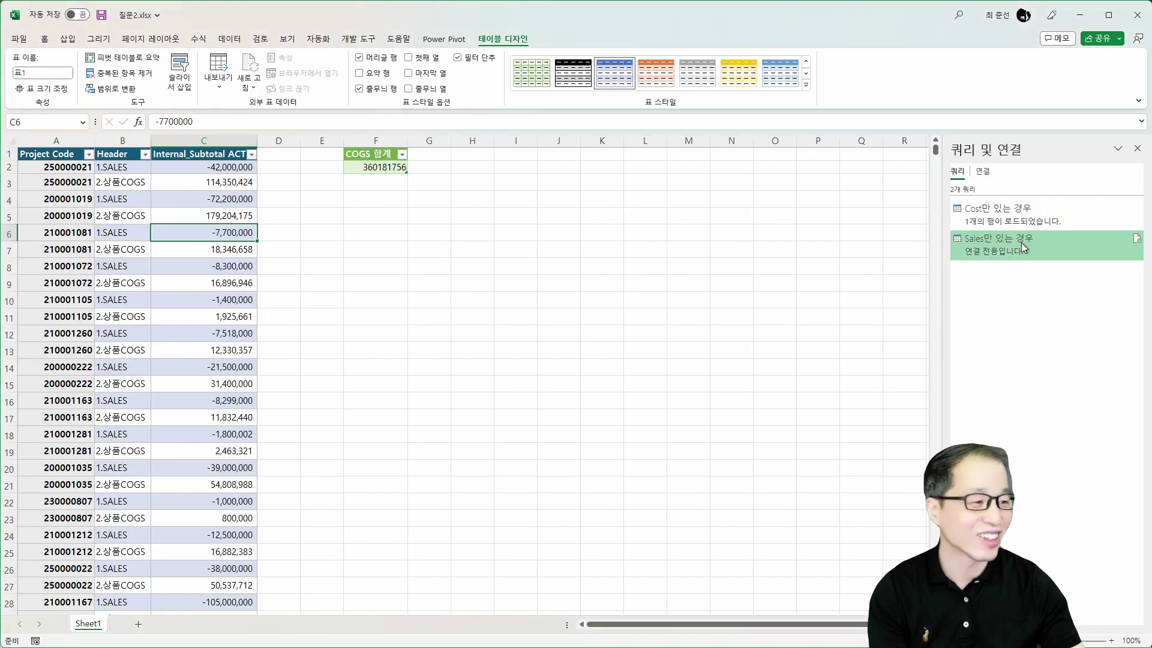
# Step: Load the "Sales만 있는 경우" query as a table into the existing worksheet at Sheet1 cell H1
pyautogui.rightClick(1020, 243)
pyautogui.click(1066, 336)
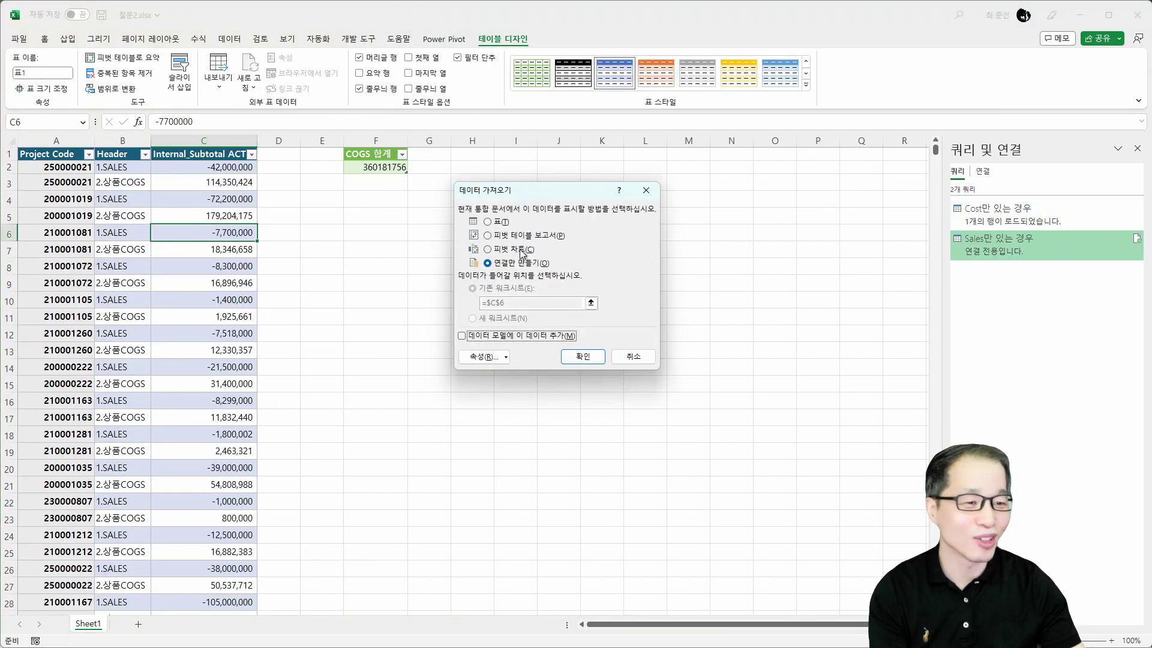
pyautogui.click(487, 221)
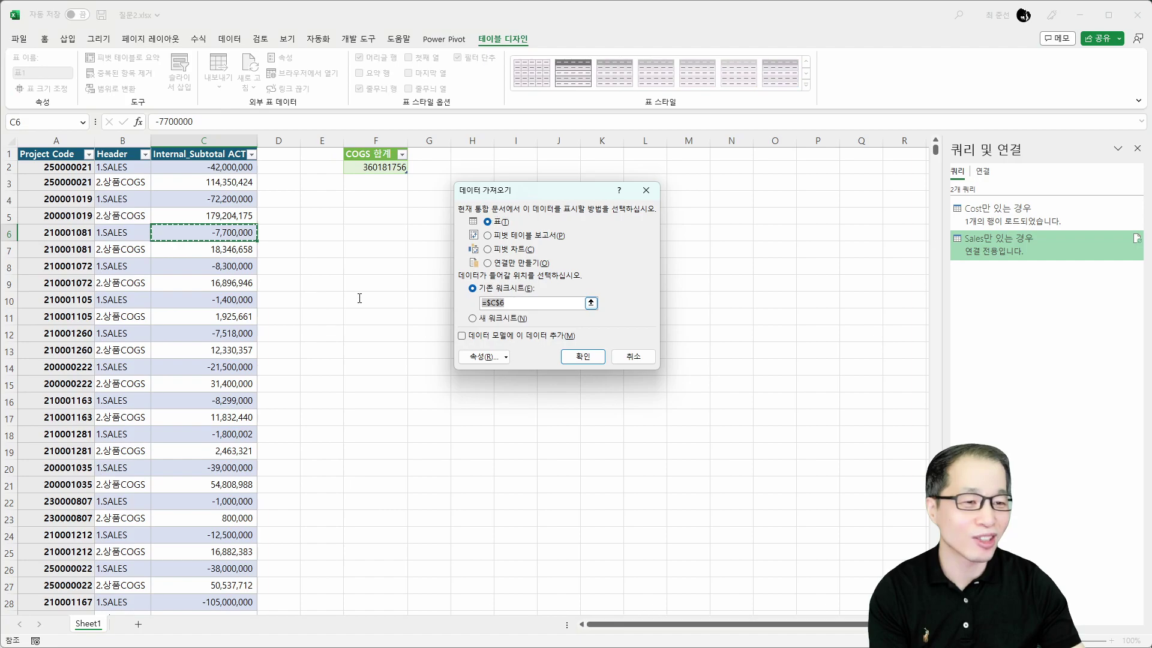
pyautogui.click(480, 154)
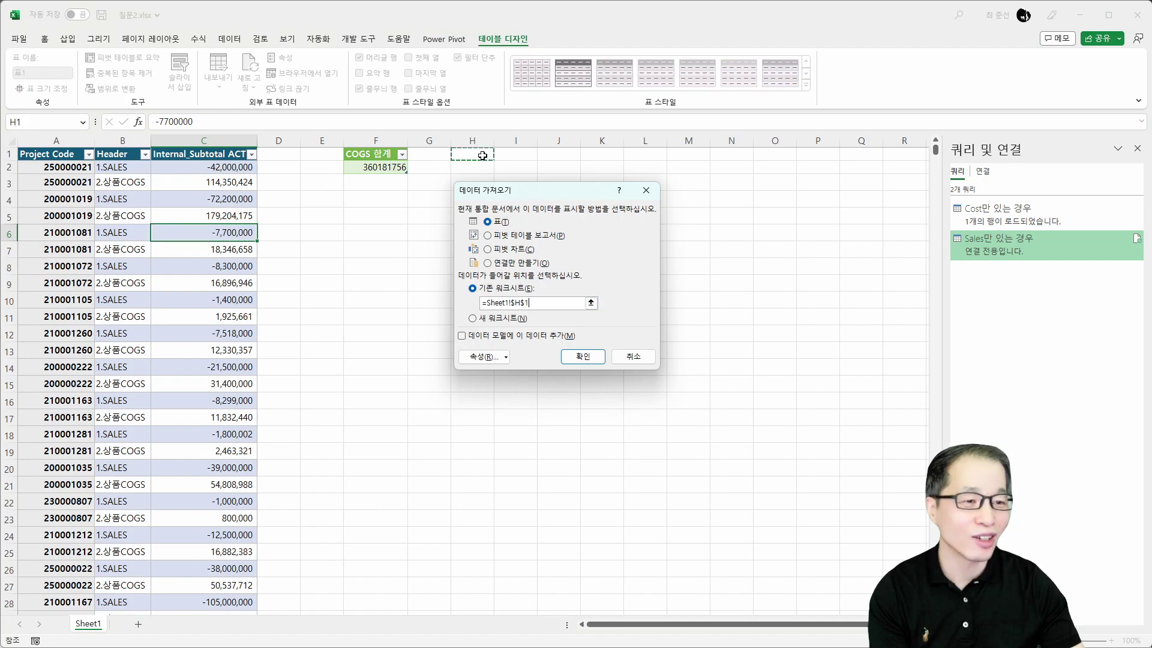
pyautogui.click(582, 357)
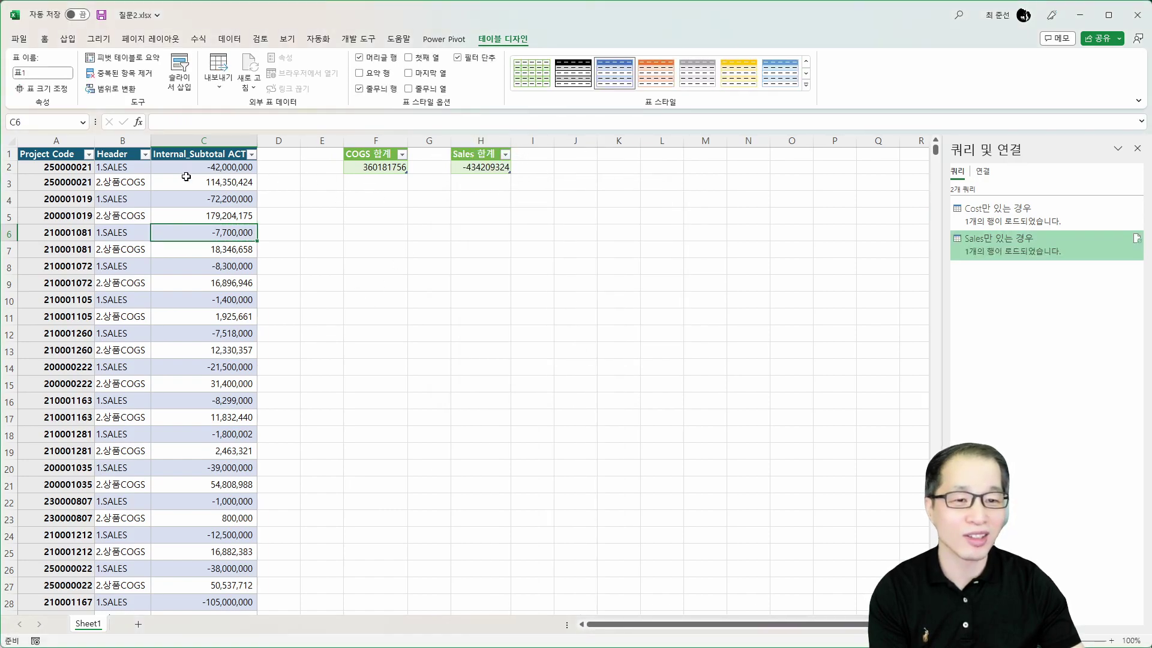
# Step: Increase the height of all rows on Sheet1 and apply the comma number style to the totals in F2:H2
pyautogui.click(15, 142)
pyautogui.moveTo(18, 161); pyautogui.dragTo(18, 168)
pyautogui.moveTo(378, 179); pyautogui.dragTo(479, 178)
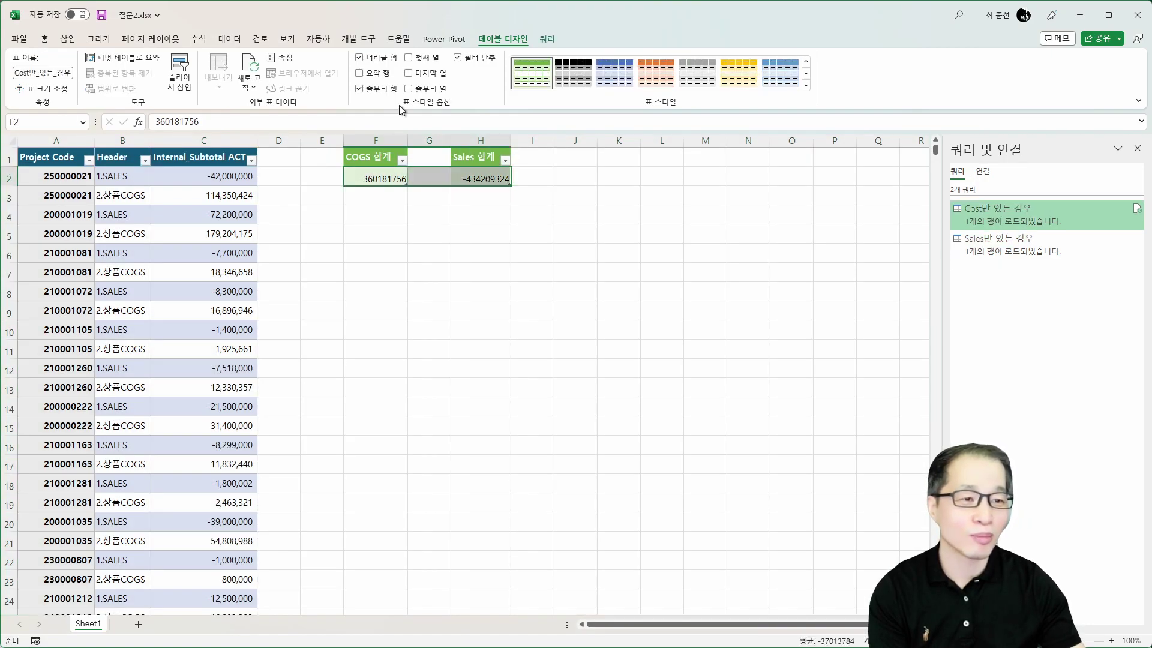
pyautogui.click(40, 39)
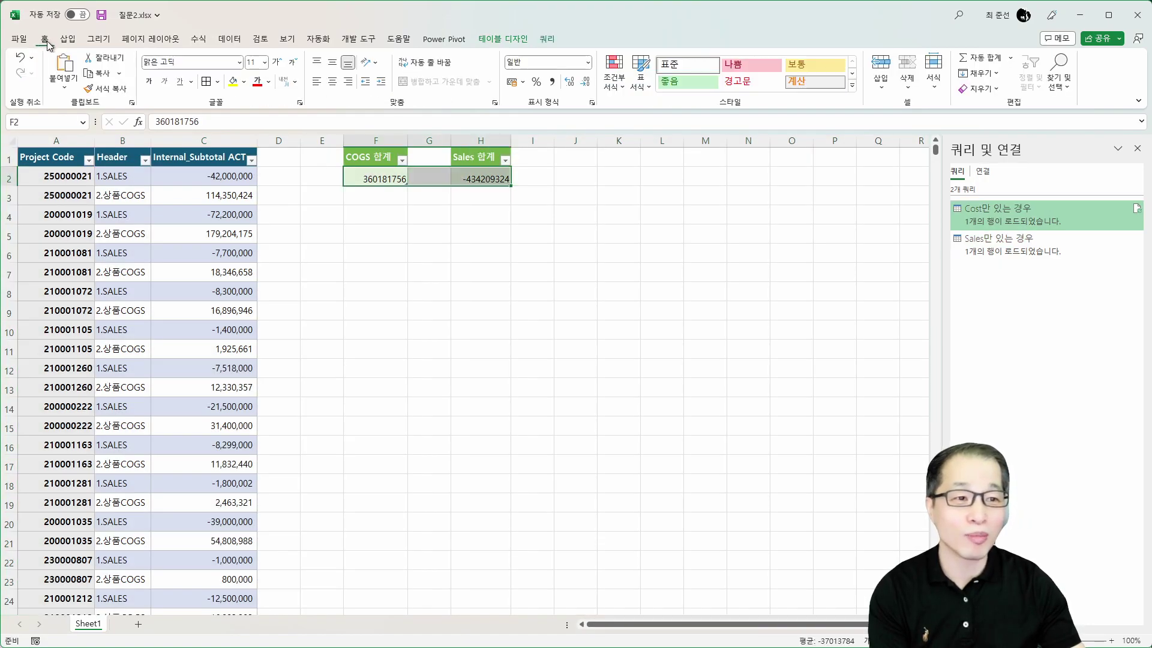
pyautogui.click(551, 81)
pyautogui.click(504, 178)
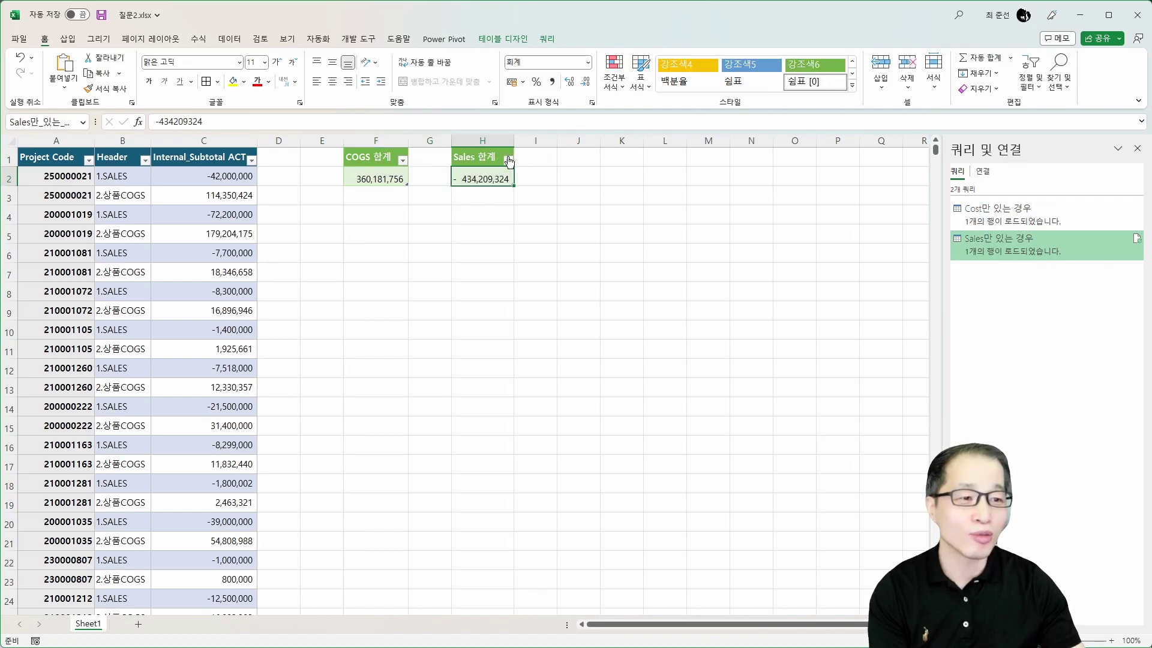
# Step: Vertically centre the headers and totals in F1:H2 with middle alignment
pyautogui.moveTo(366, 158); pyautogui.dragTo(480, 177)
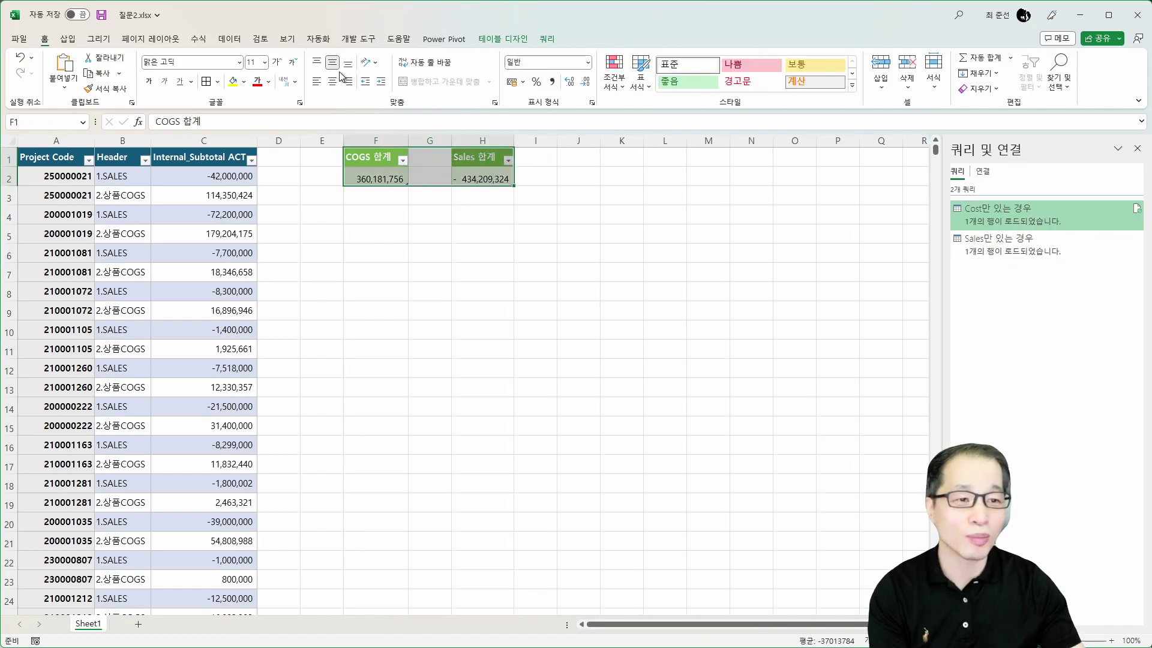
pyautogui.click(492, 177)
pyautogui.click(386, 175)
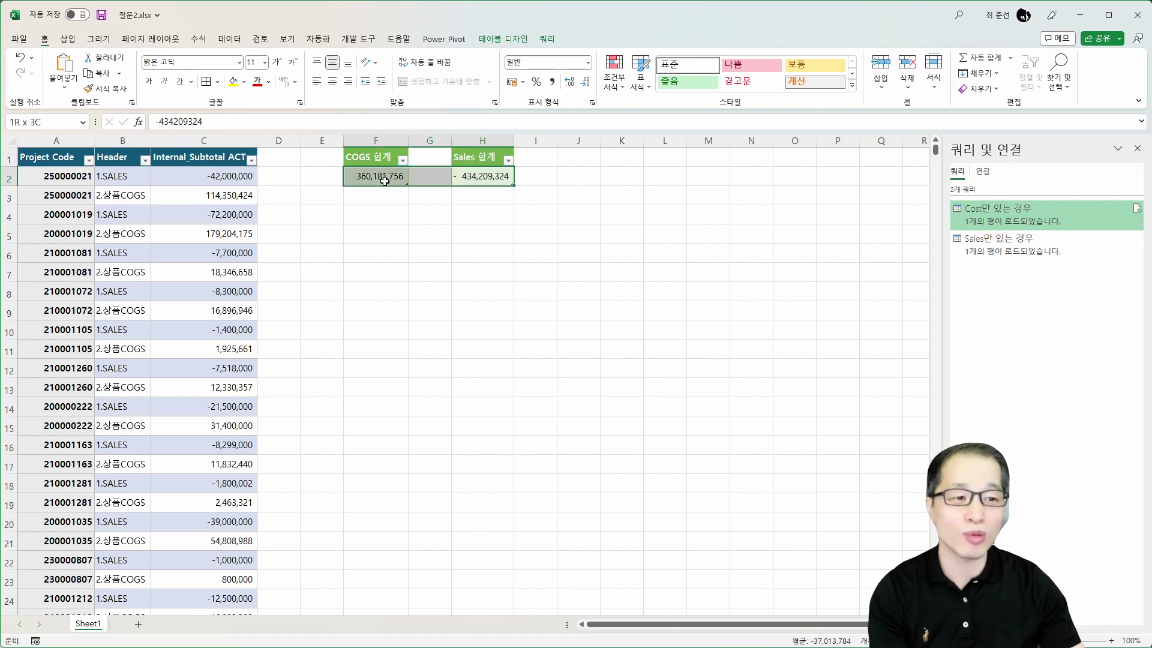
pyautogui.click(443, 234)
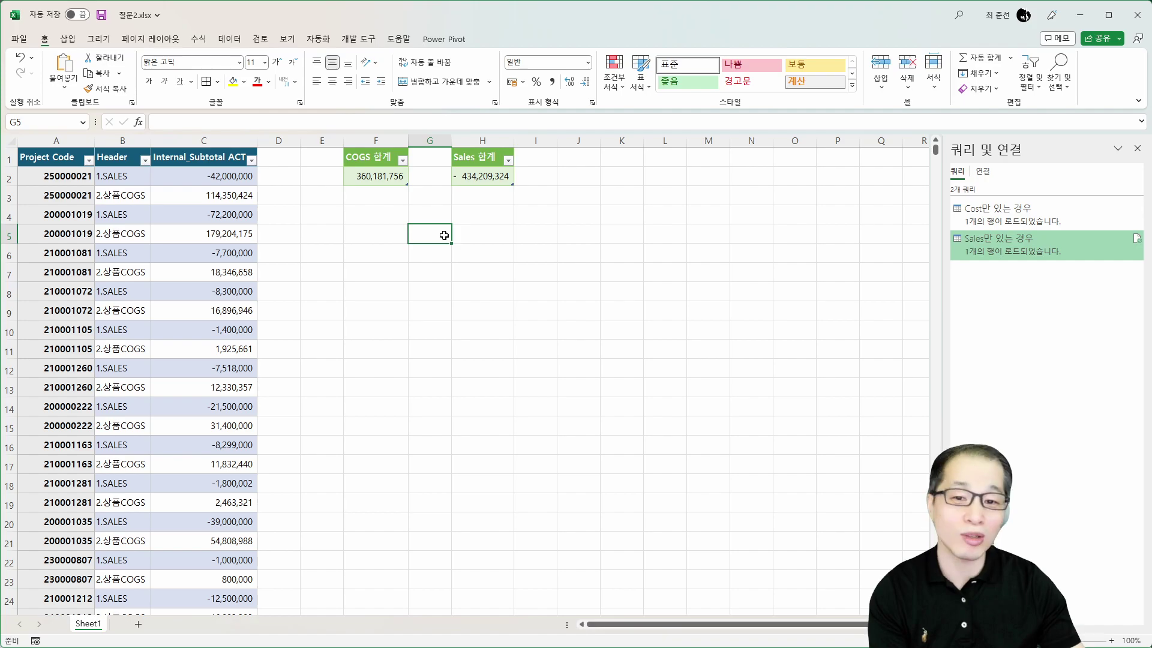